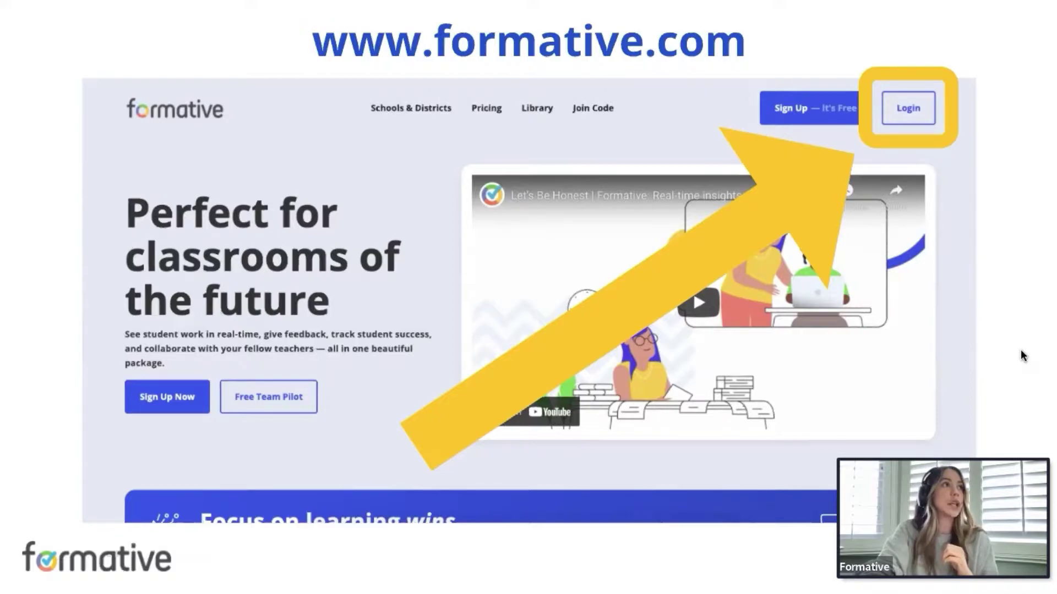
pyautogui.press('Right')
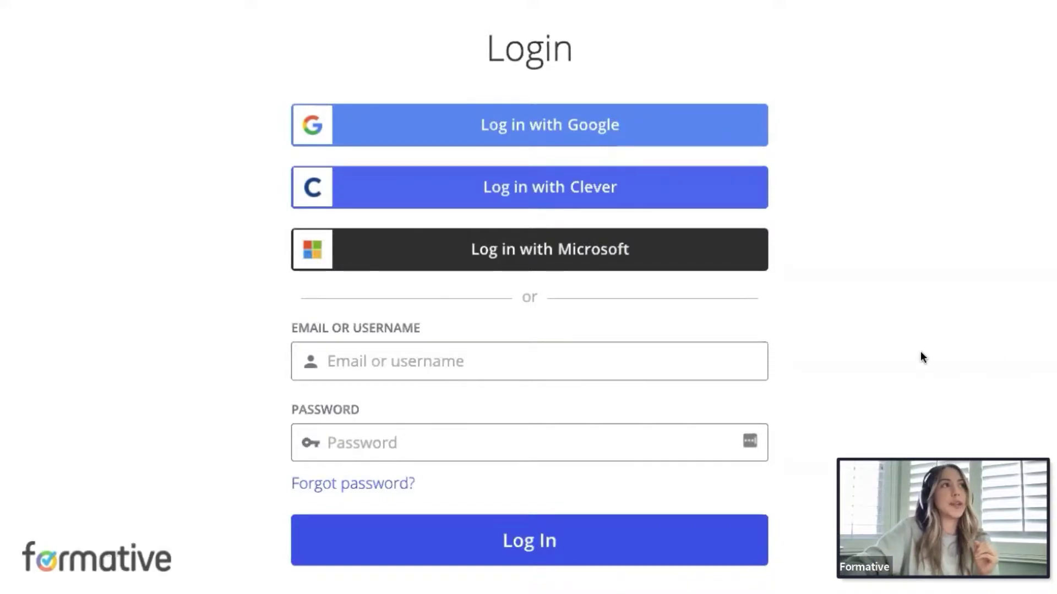
pyautogui.press('Right')
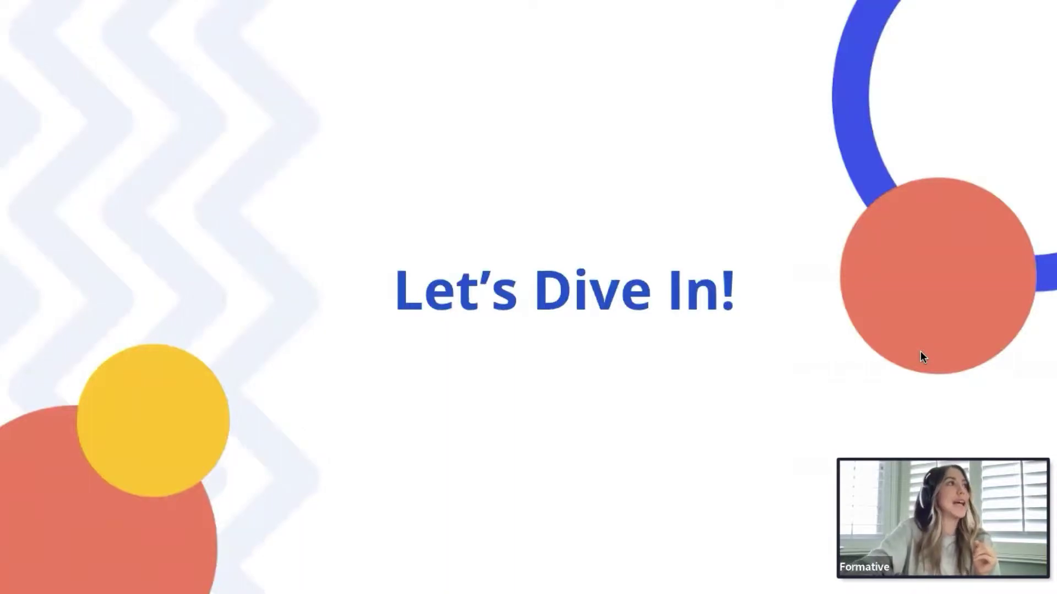
pyautogui.press('Right')
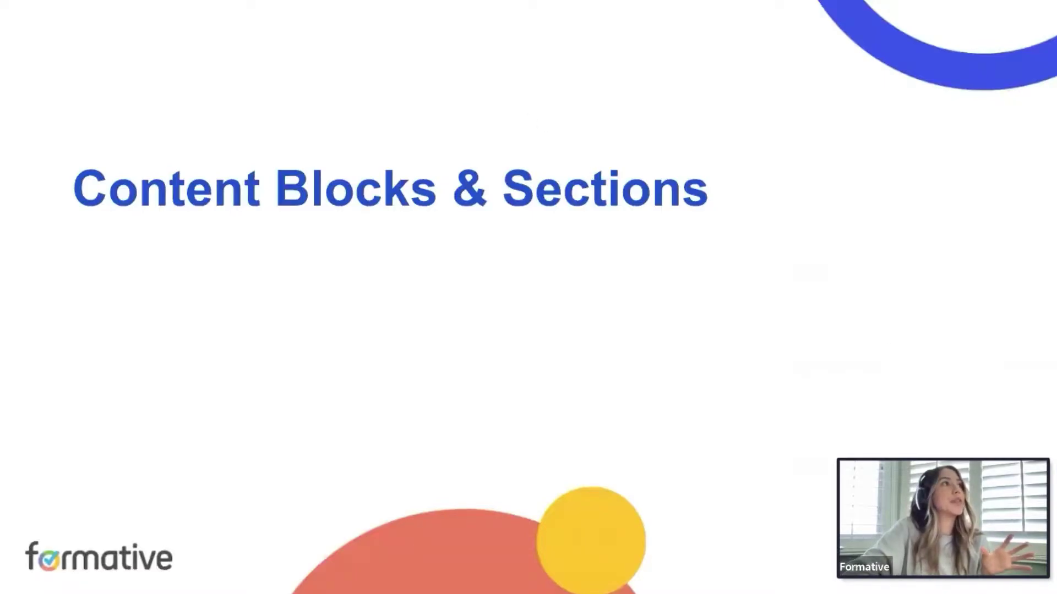
# Switch to the Formative web app and create a new formative titled "Level Up with Formative - Webinar"
pyautogui.hotkey('alt', 'Tab')
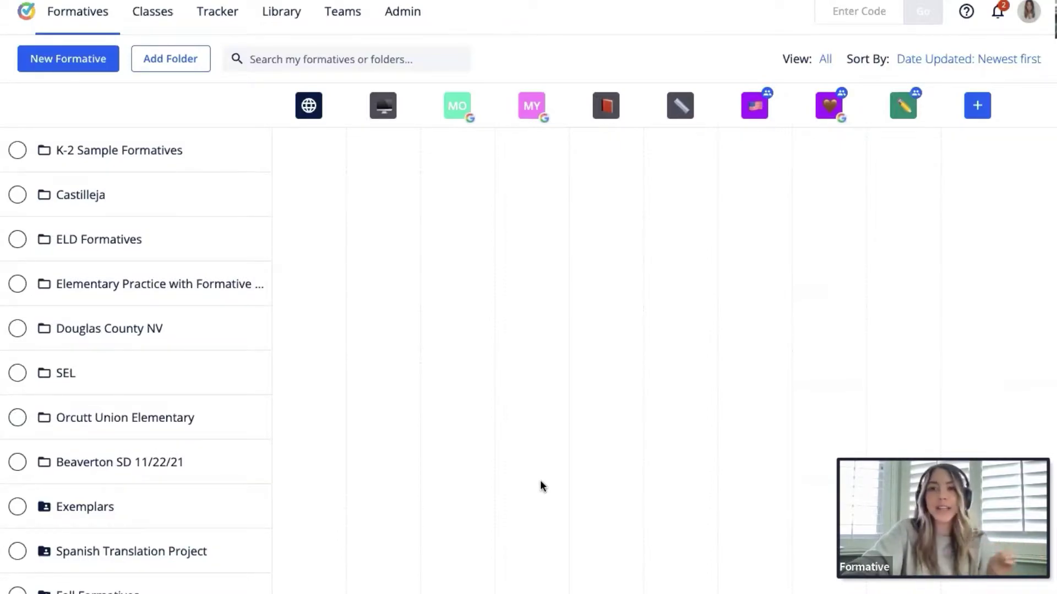
pyautogui.click(69, 61)
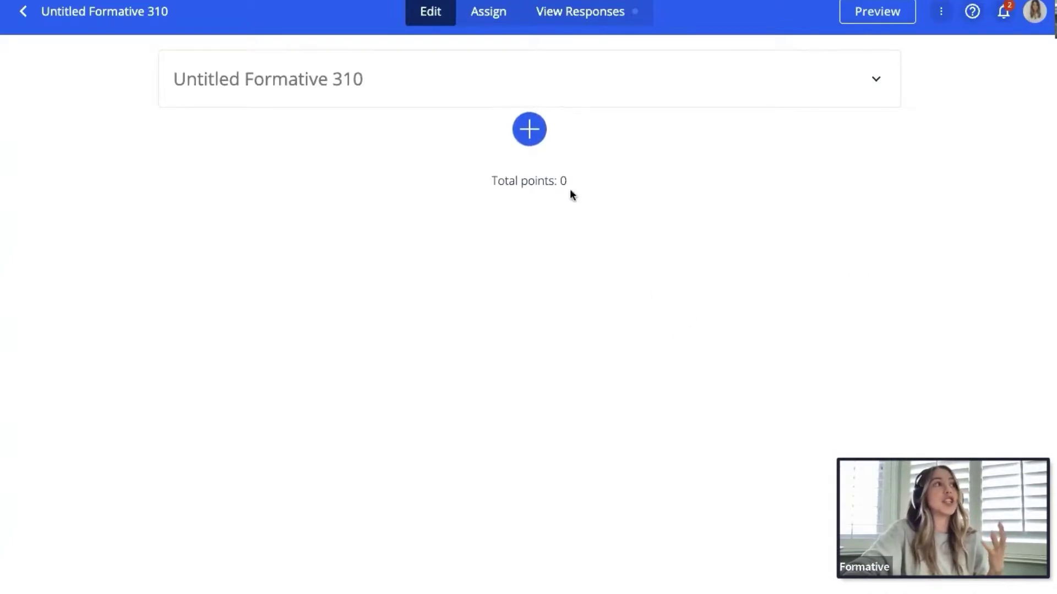
pyautogui.click(455, 81)
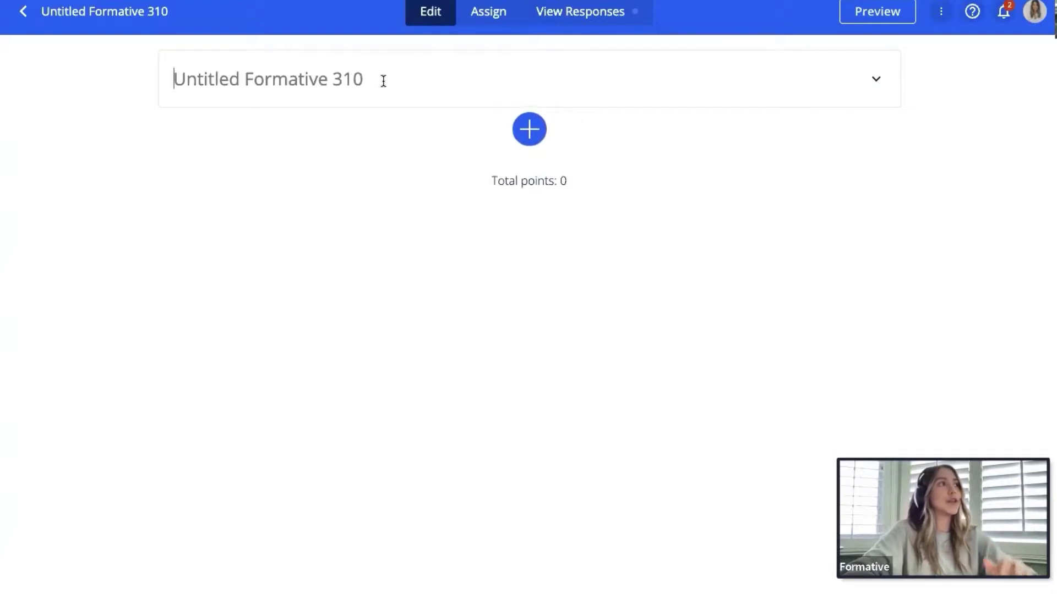
pyautogui.write('Level')
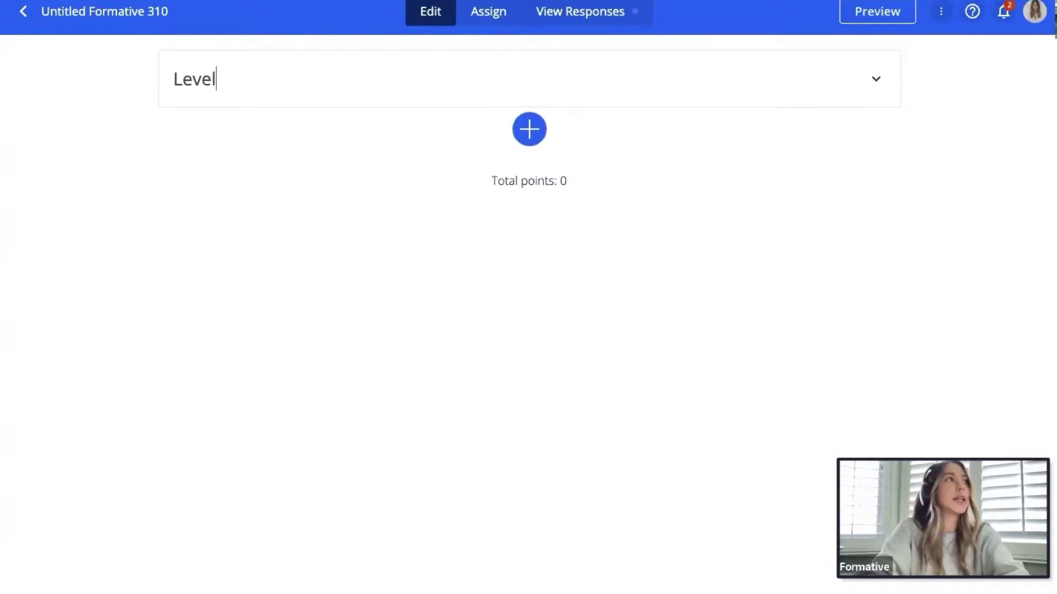
pyautogui.write(' Up w')
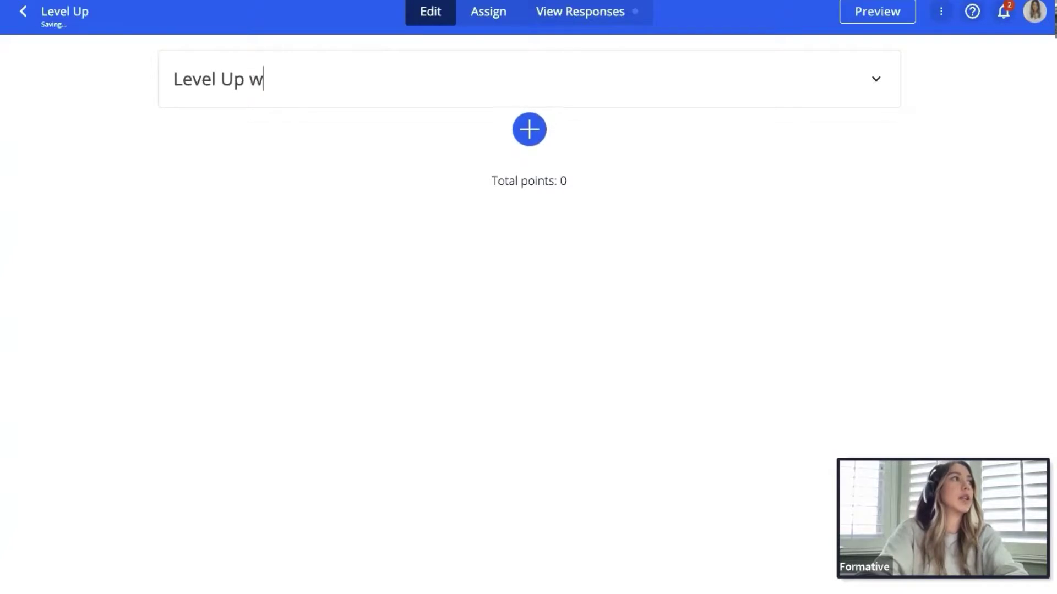
pyautogui.write('ith Formative ')
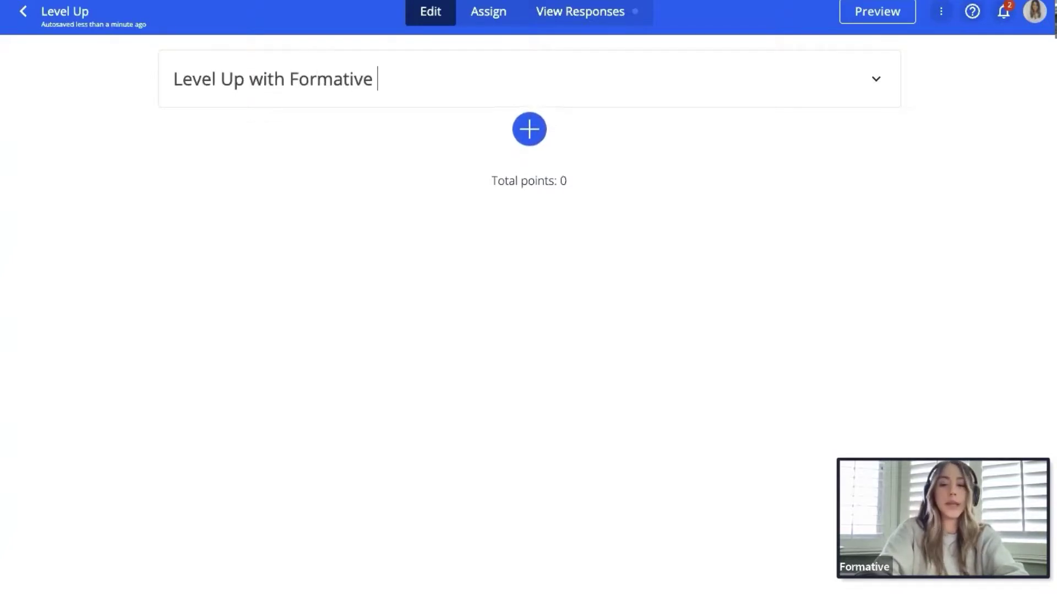
pyautogui.write('- Webinar')
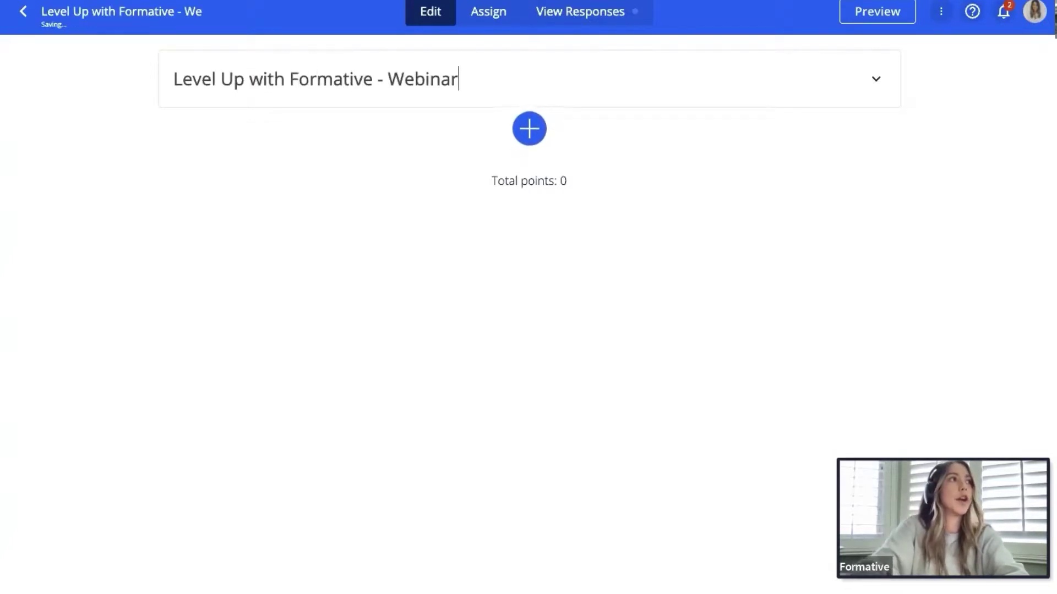
# Add an image block using an unlabelled full-body skeleton picture found by searching images for "skeletal diagram"
pyautogui.click(529, 132)
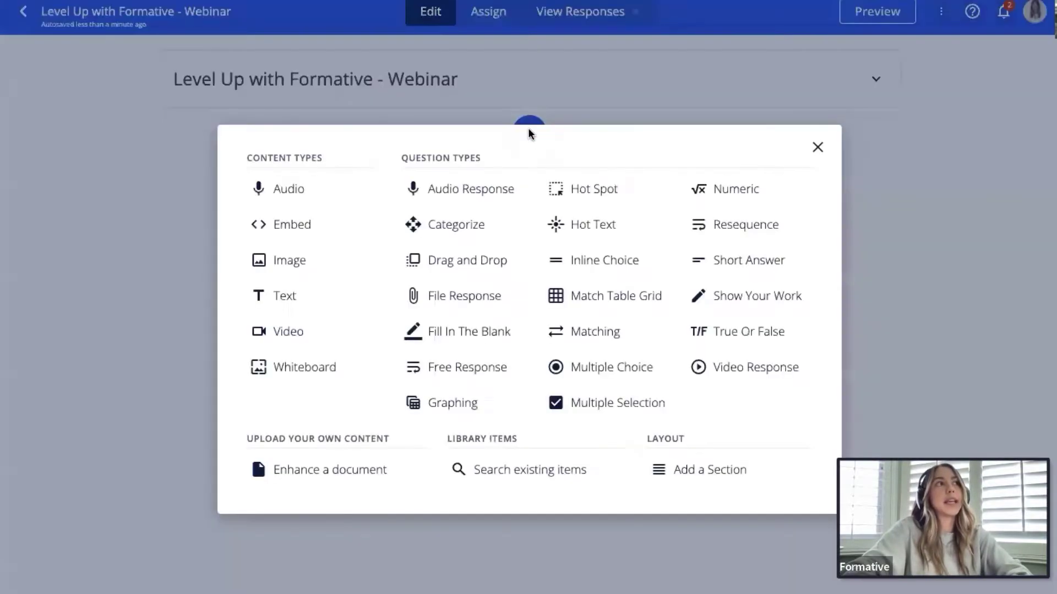
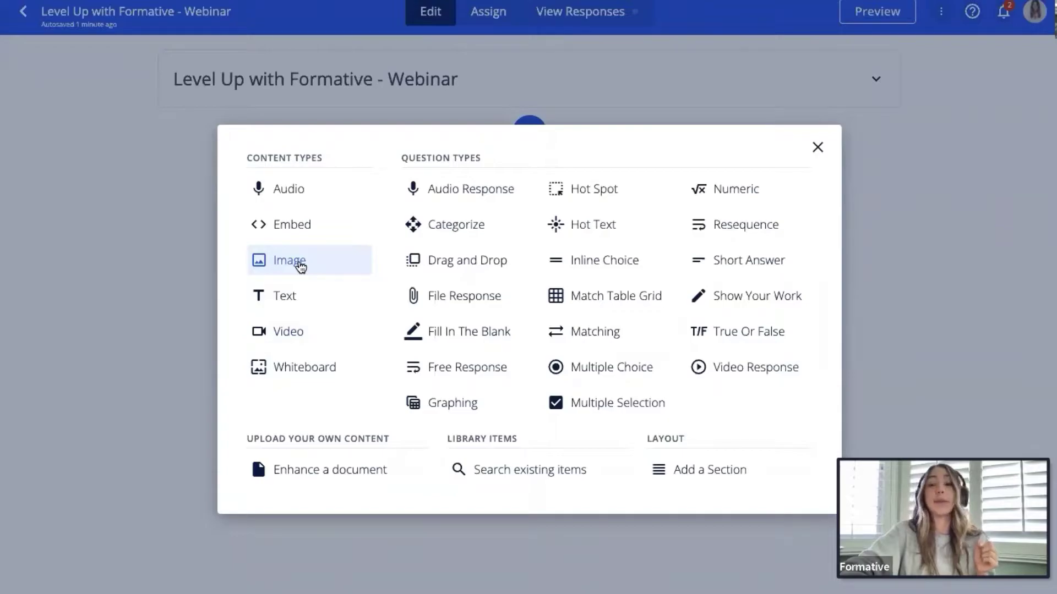
pyautogui.click(300, 266)
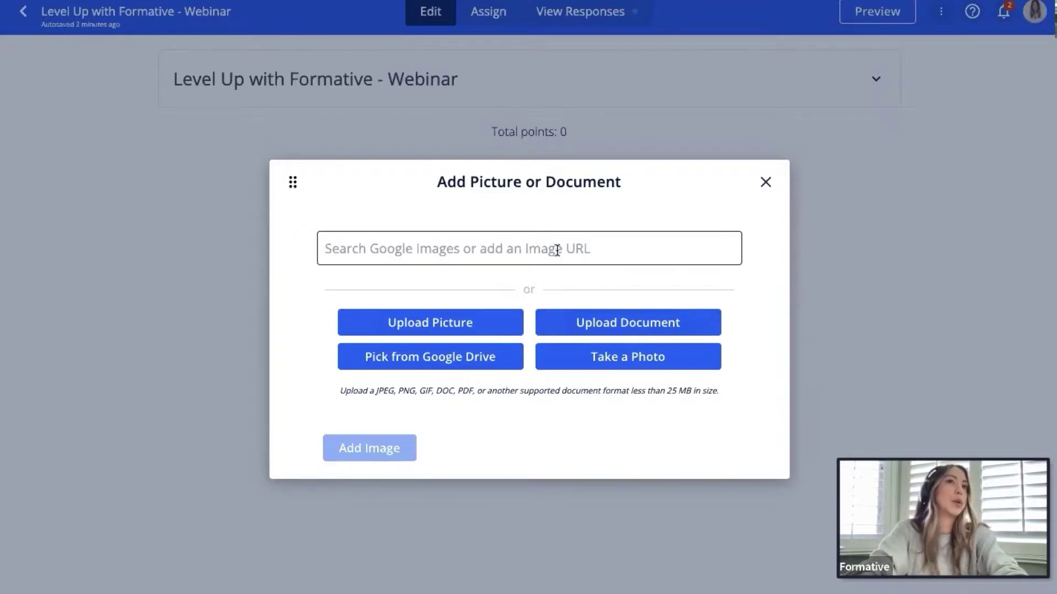
pyautogui.write('skeletal diagram')
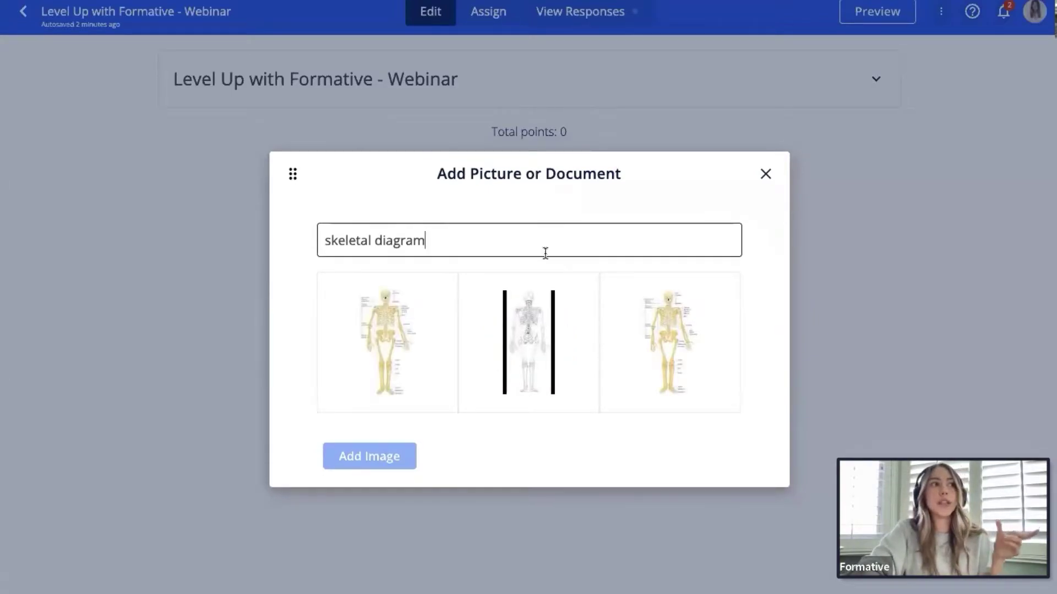
pyautogui.scroll(-5, 513, 359)
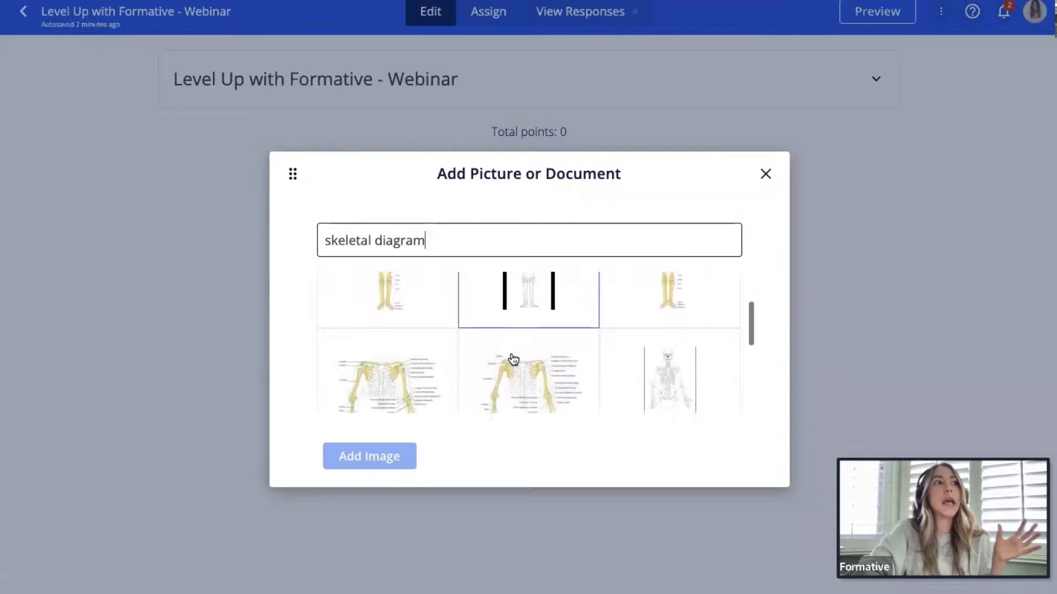
pyautogui.scroll(-2, 512, 357)
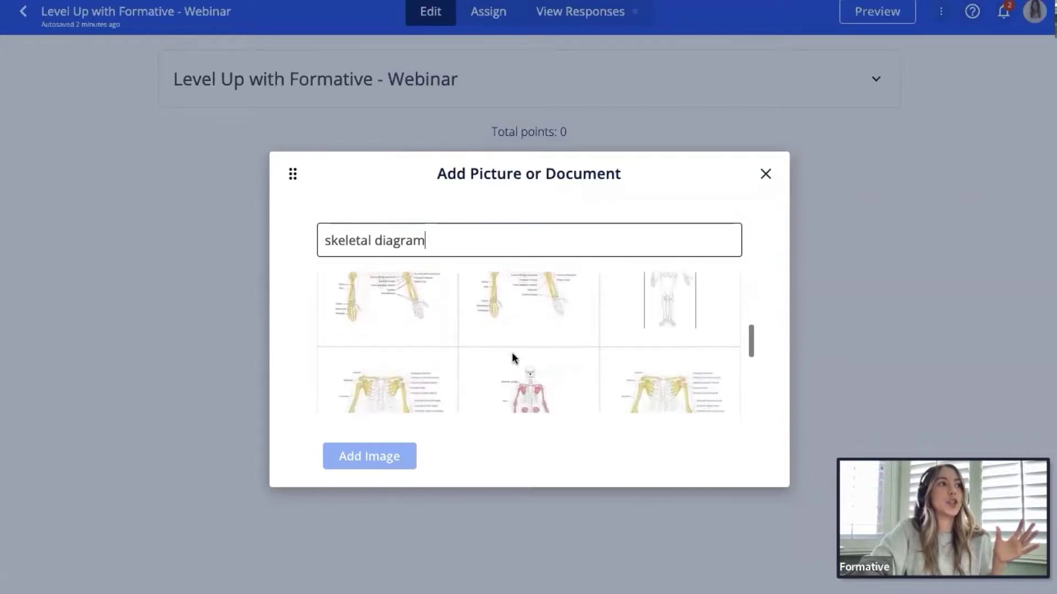
pyautogui.scroll(3, 512, 358)
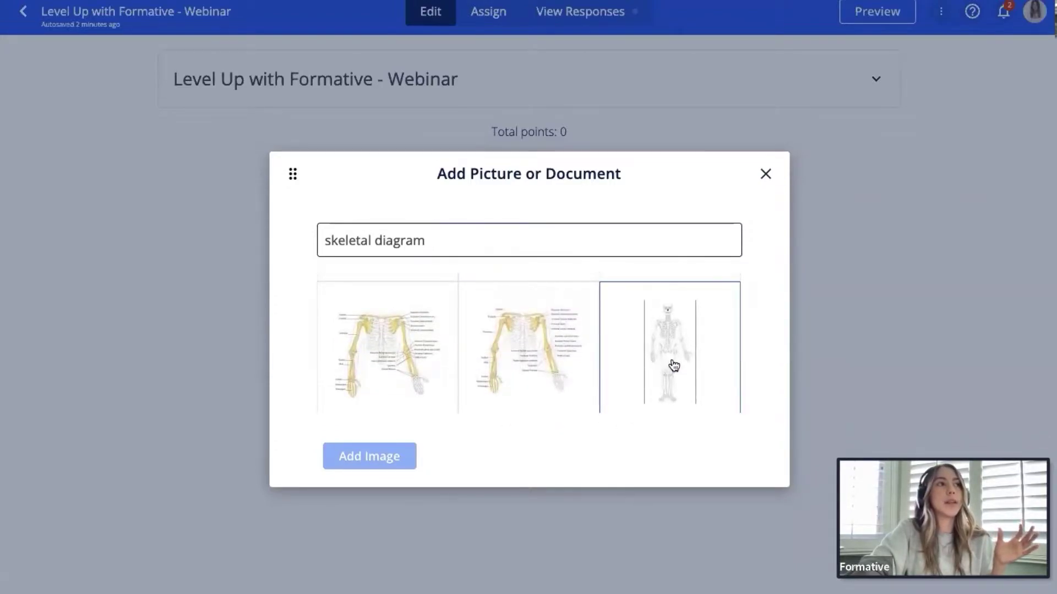
pyautogui.click(674, 365)
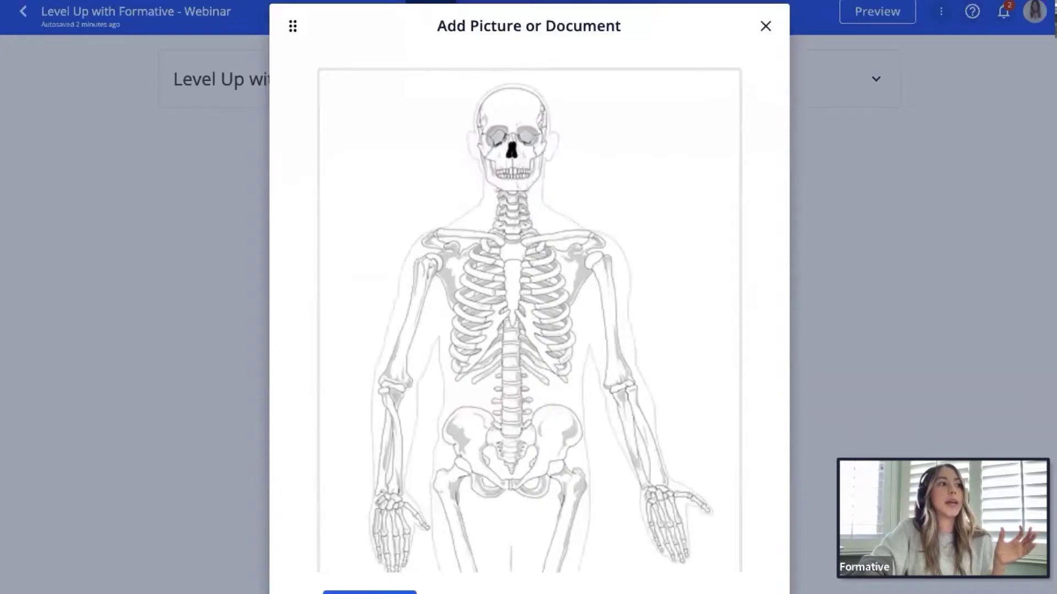
pyautogui.click(370, 592)
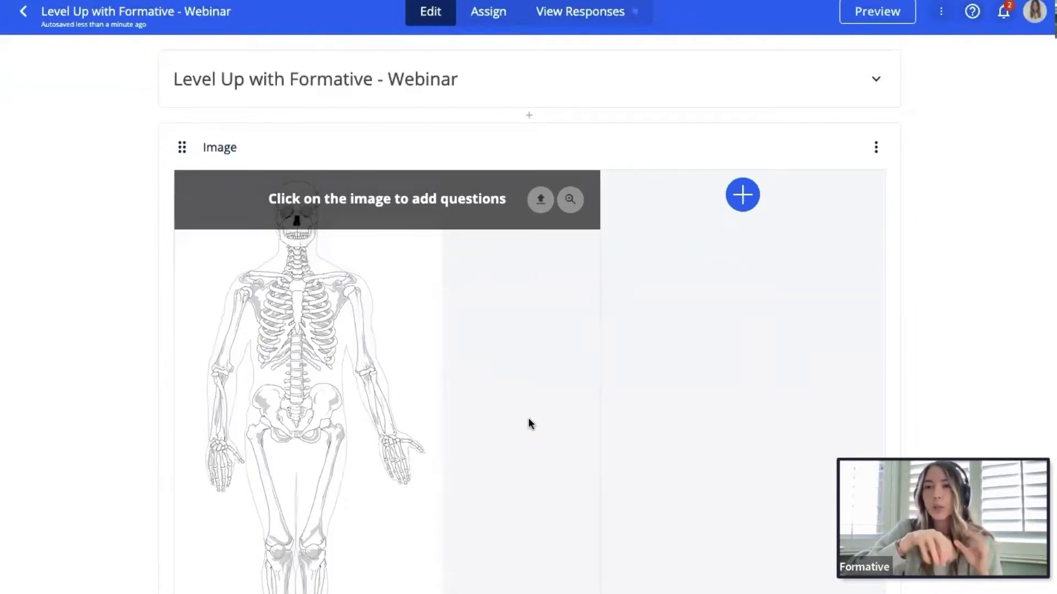
# Place an Inline Choice question on the skeleton's rib cage with the text "Which bone is this?"
pyautogui.scroll(-1, 528, 422)
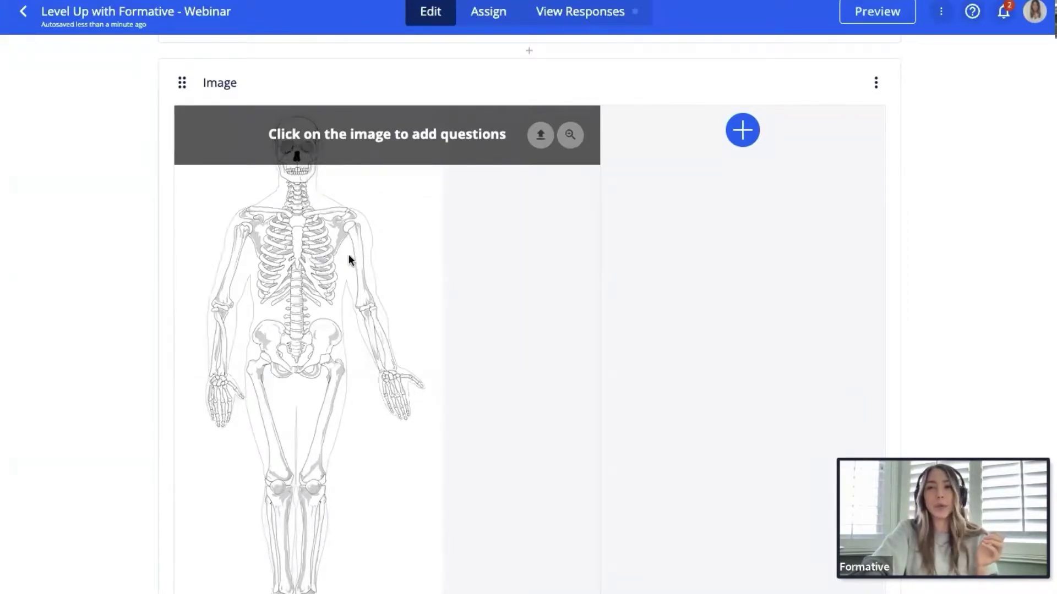
pyautogui.click(317, 241)
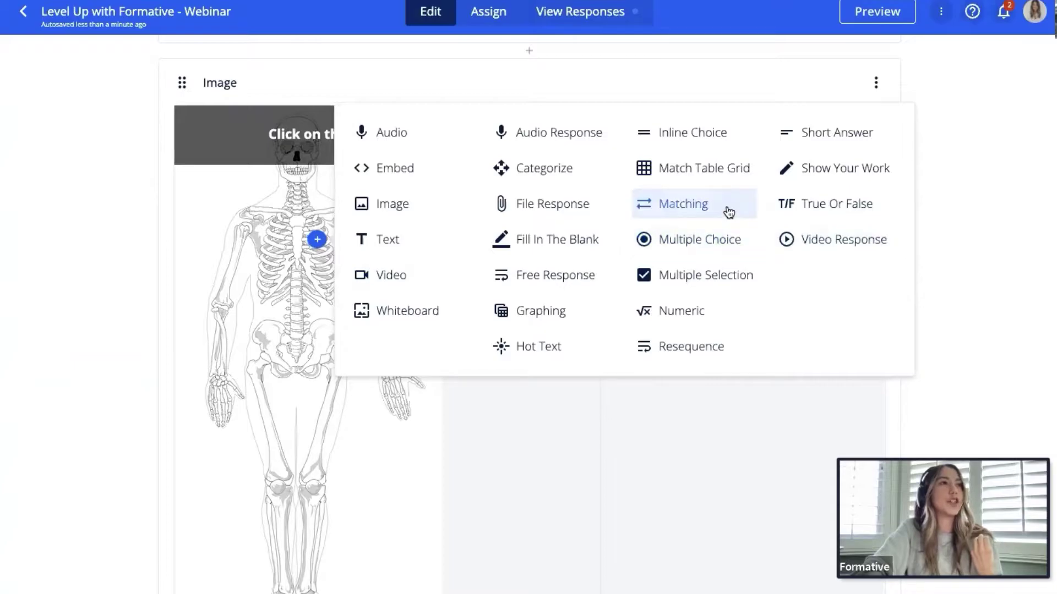
pyautogui.click(690, 134)
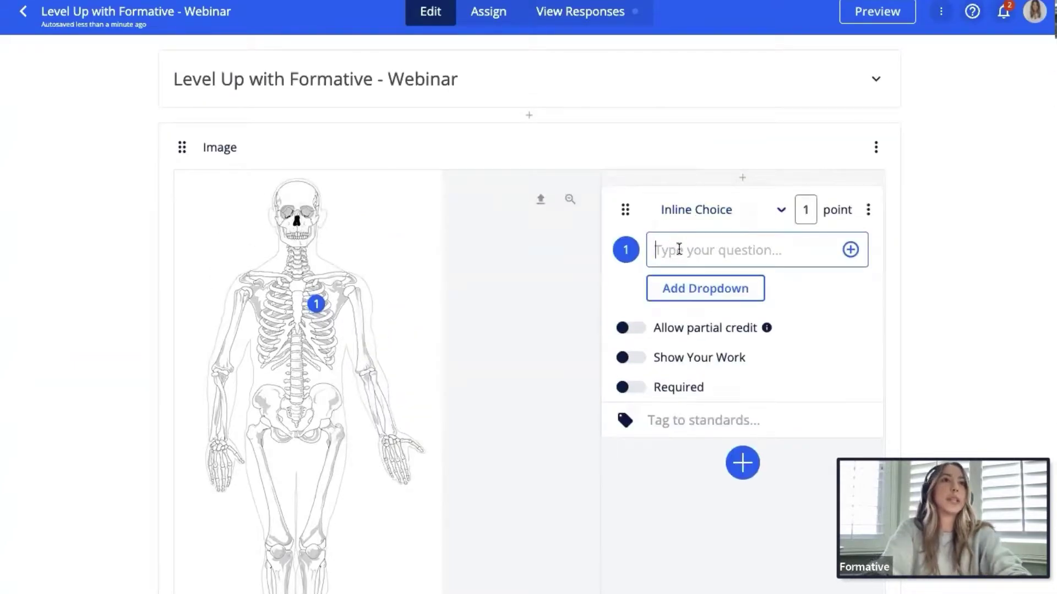
pyautogui.write('Which bone is this?')
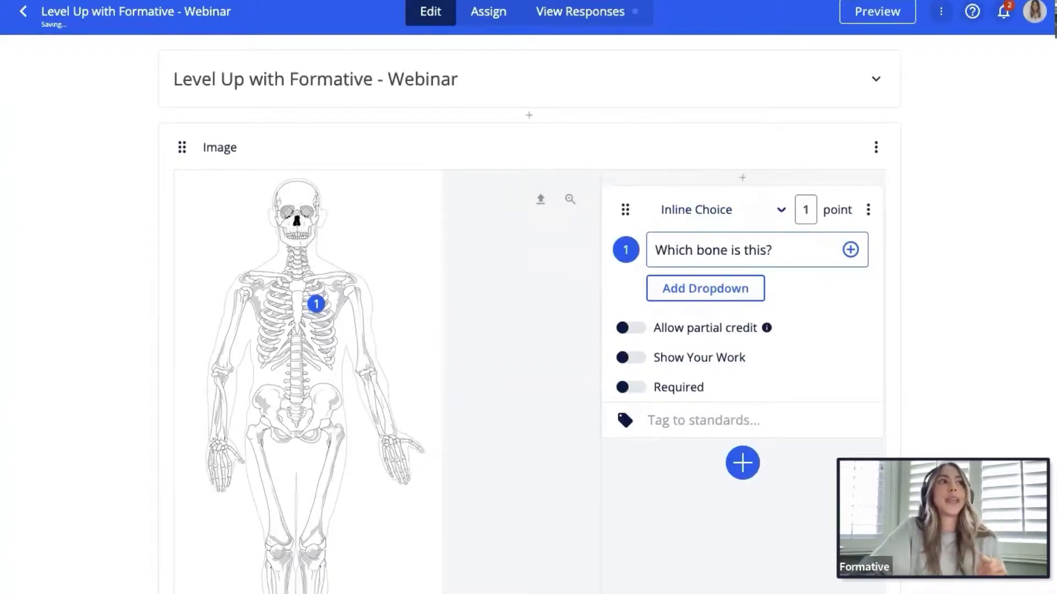
# Add a dropdown to the question with the options pelvis, ribs and clavicle, and mark ribs as the correct answer
pyautogui.click(696, 290)
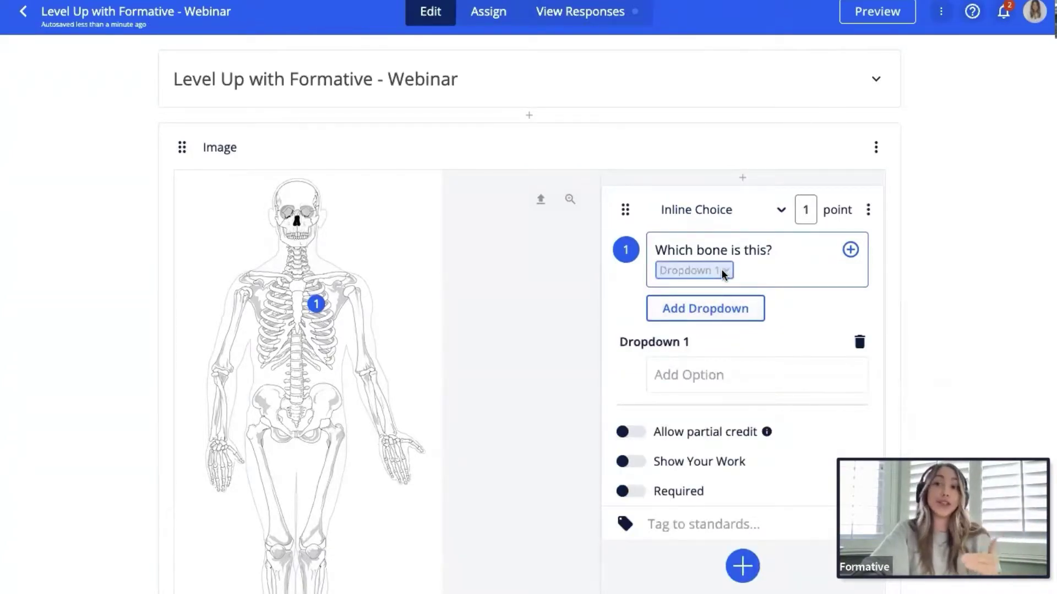
pyautogui.click(683, 373)
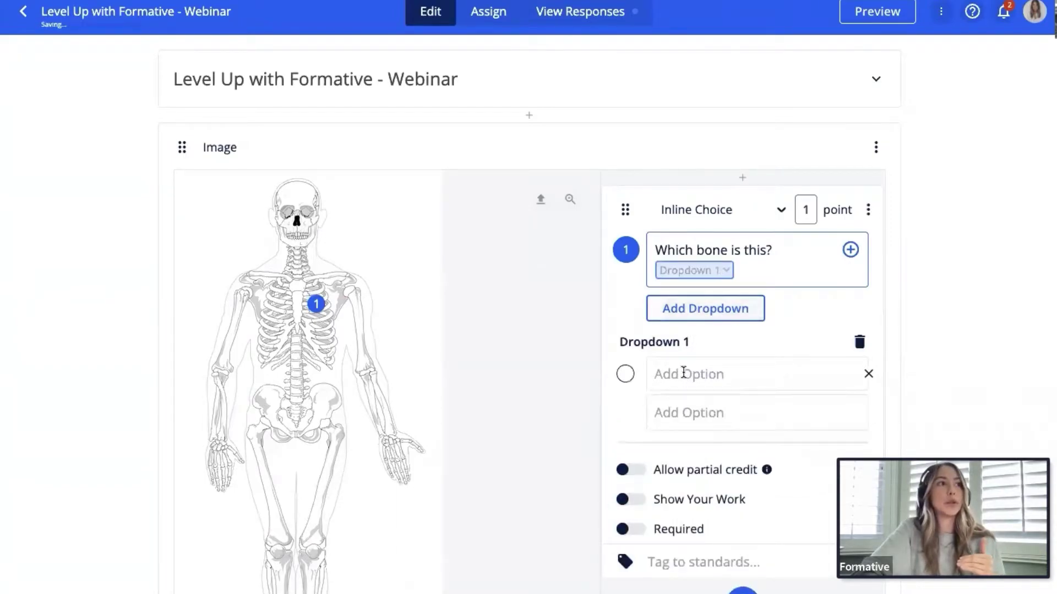
pyautogui.click(671, 412)
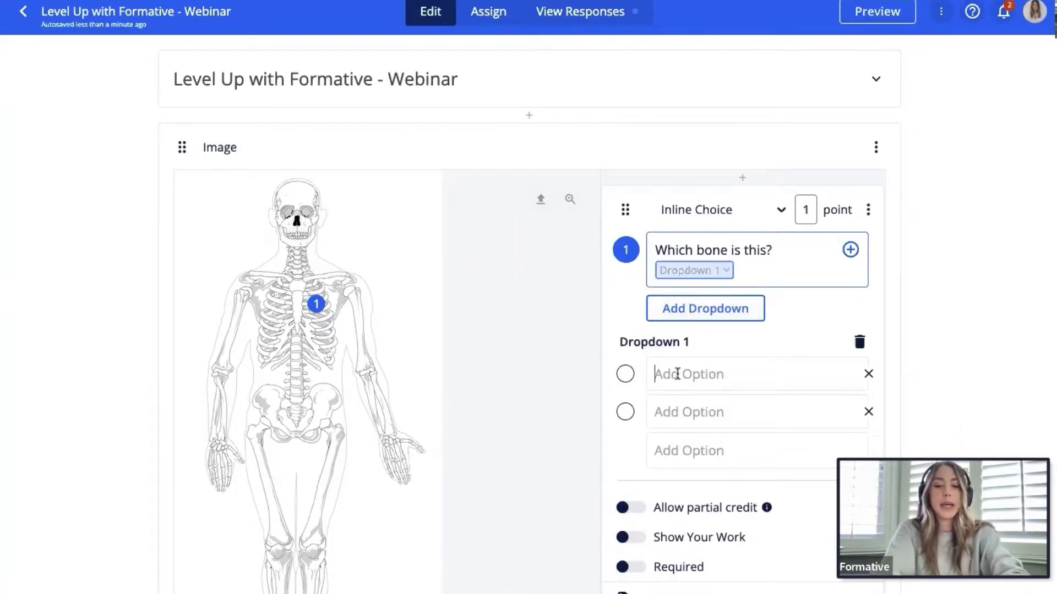
pyautogui.write('pelvis')
pyautogui.click(655, 413)
pyautogui.write('rub')
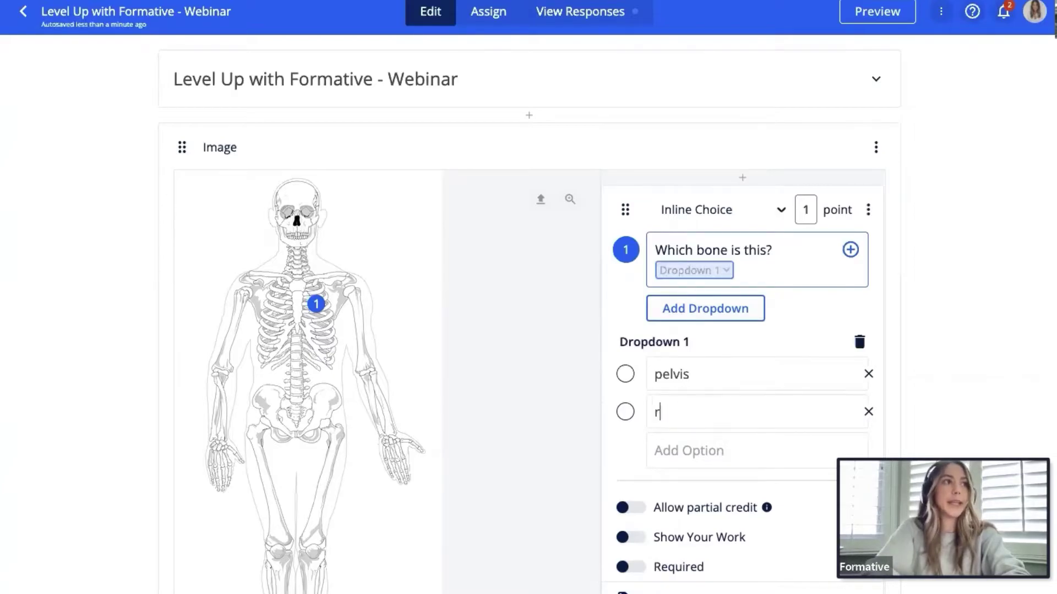
pyautogui.press('BackSpace')
pyautogui.press('BackSpace')
pyautogui.write('ibs')
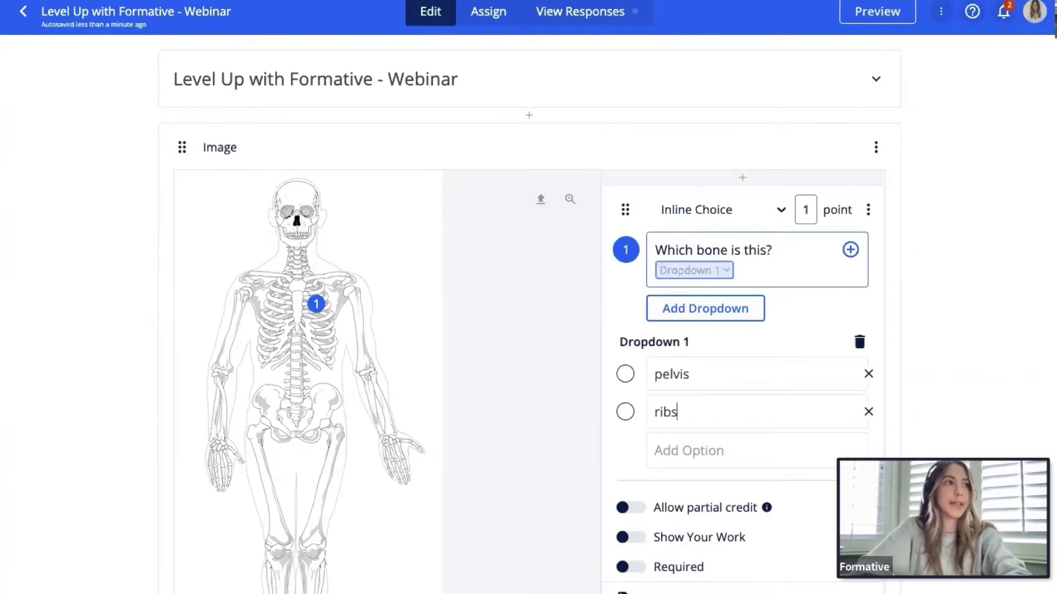
pyautogui.click(691, 451)
pyautogui.write('c')
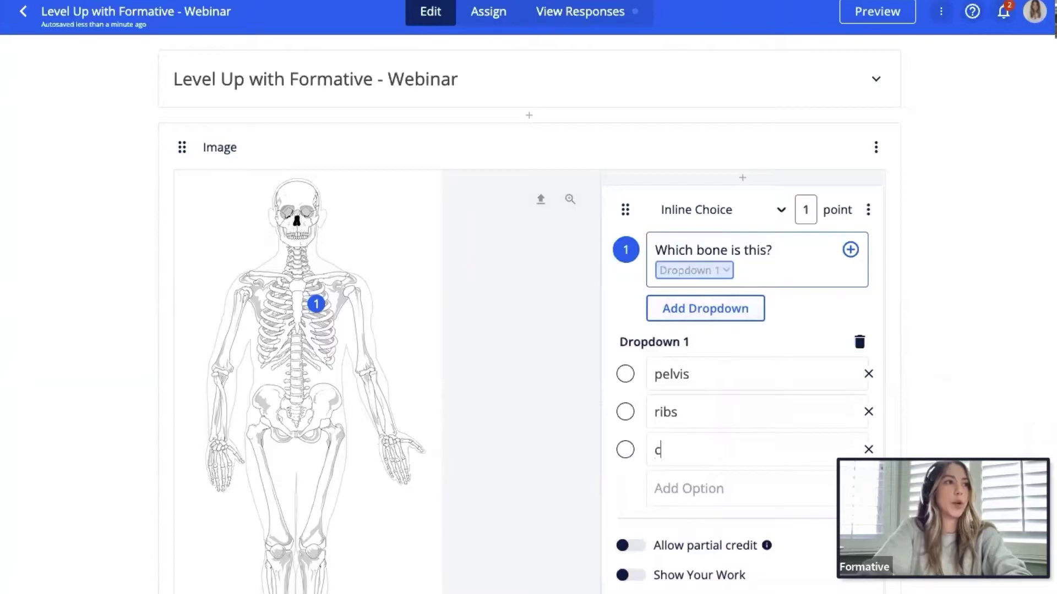
pyautogui.write('lavicle')
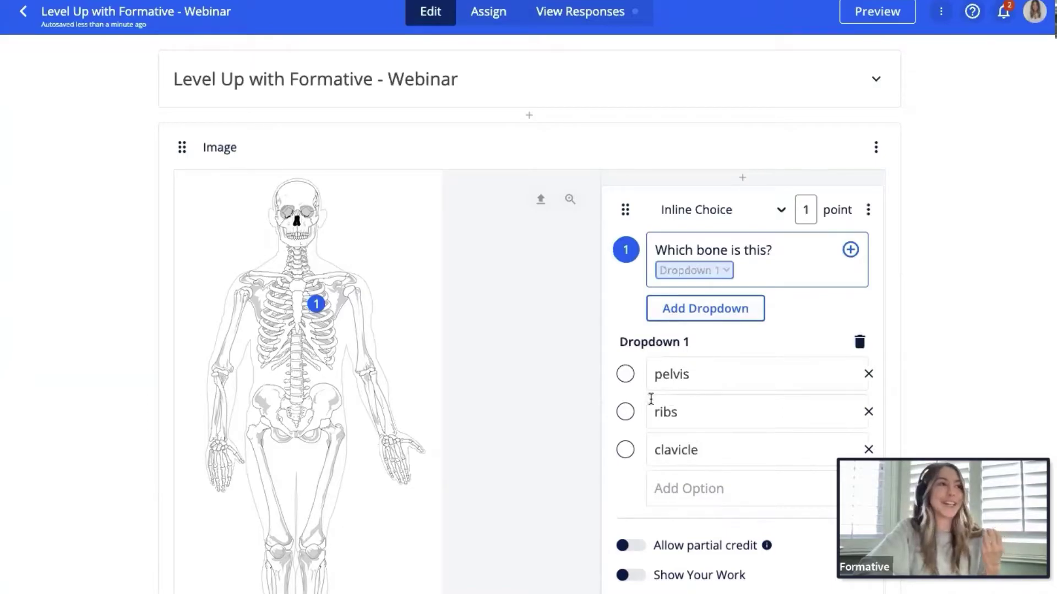
pyautogui.click(626, 413)
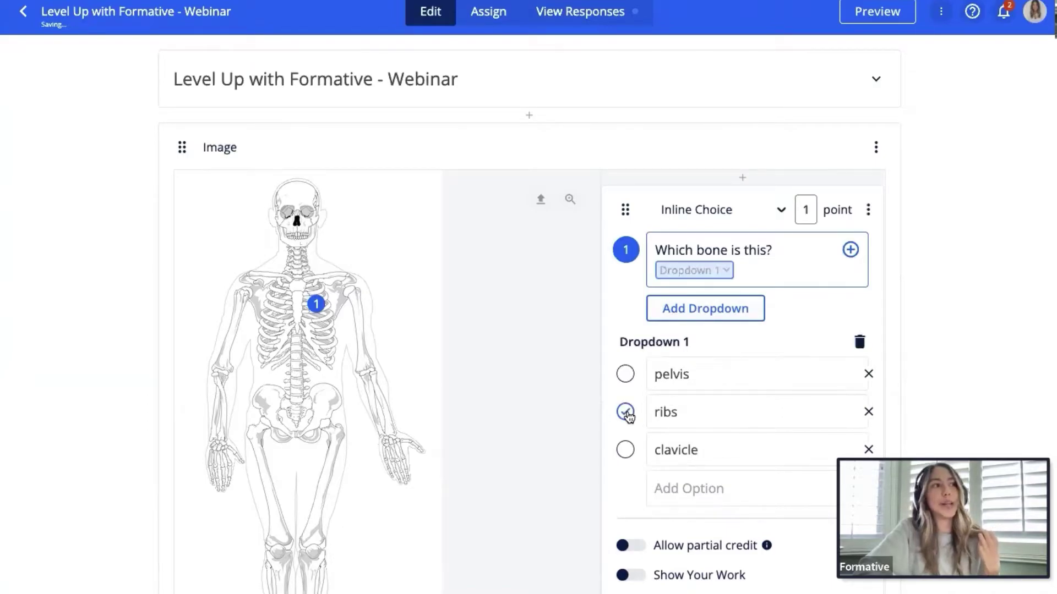
# Review the question's scoring and response settings and open the list of standards available for tagging
pyautogui.scroll(-1, 735, 434)
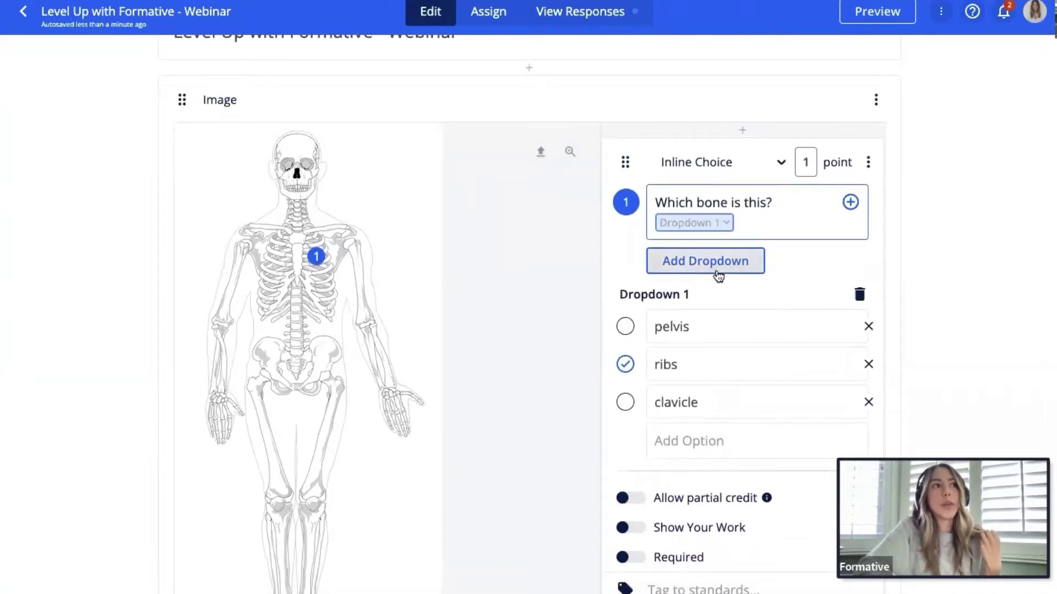
pyautogui.scroll(-1, 721, 332)
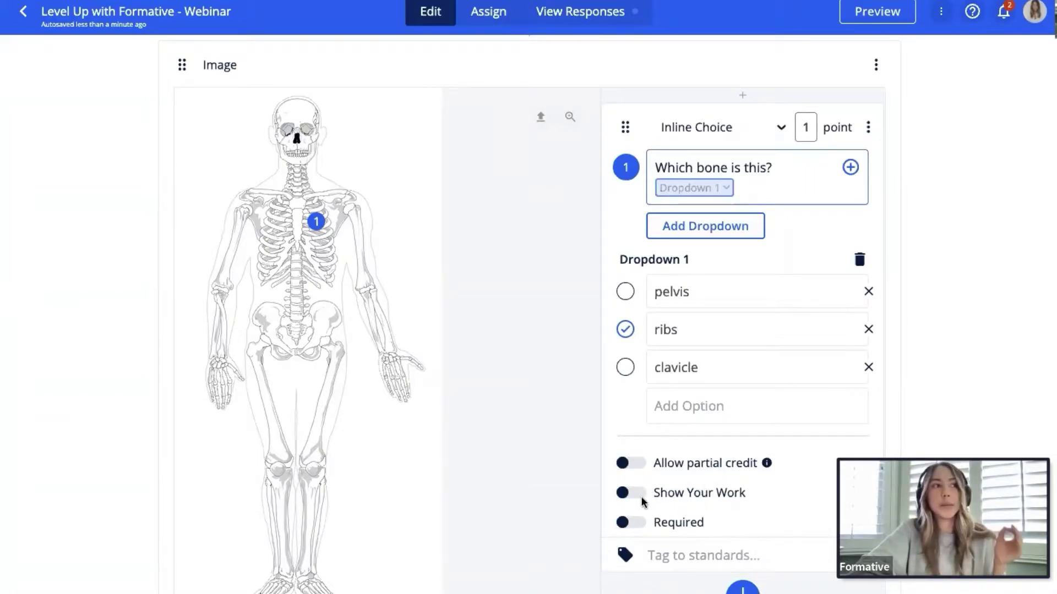
pyautogui.click(678, 556)
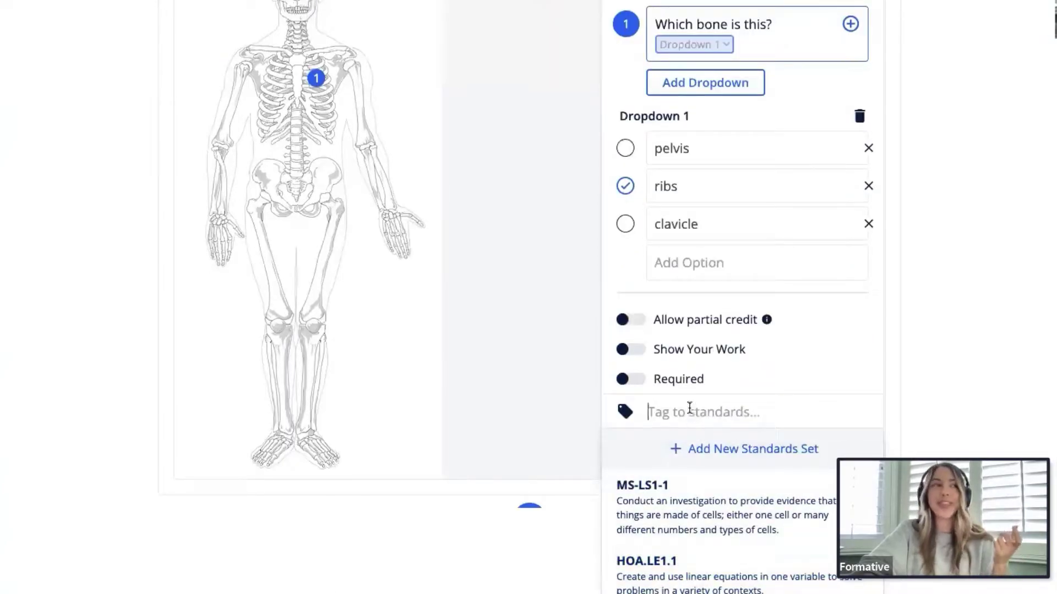
pyautogui.scroll(3, 682, 410)
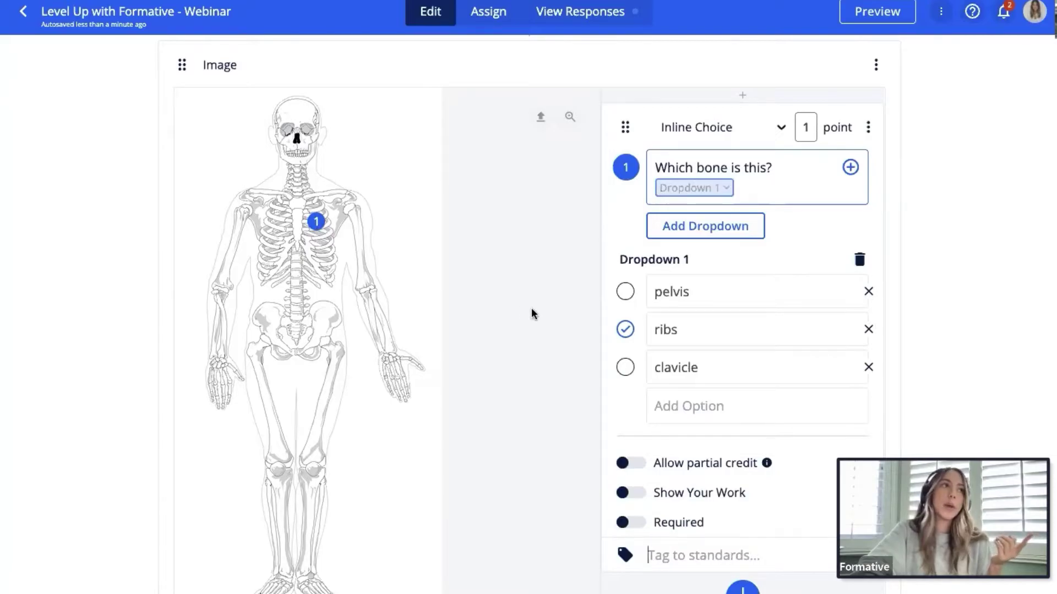
# Add a Multiple Choice question to the skeleton image block, below the Inline Choice question
pyautogui.scroll(-1, 531, 313)
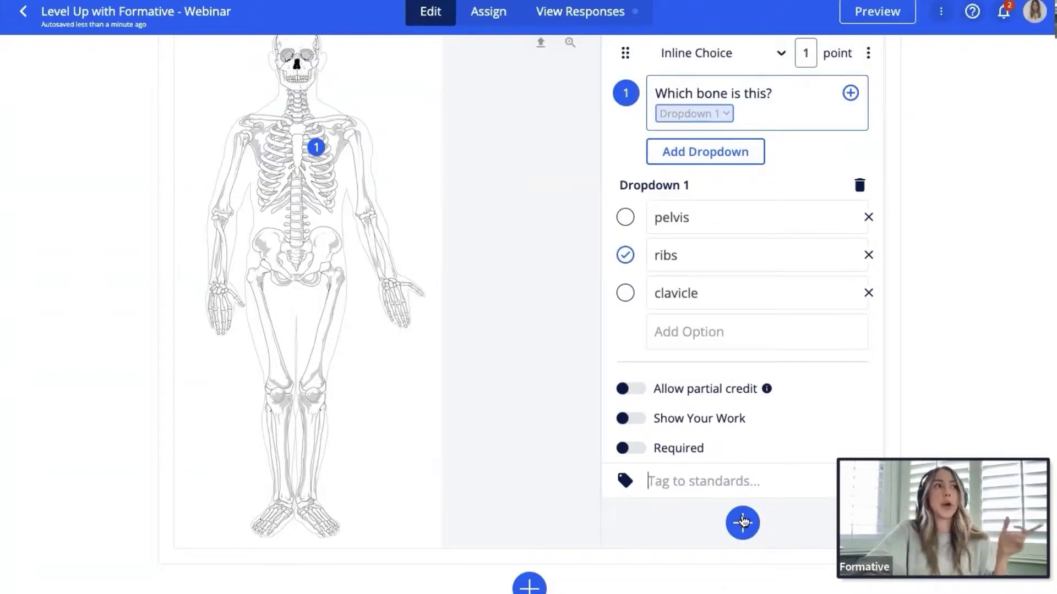
pyautogui.scroll(-1, 798, 526)
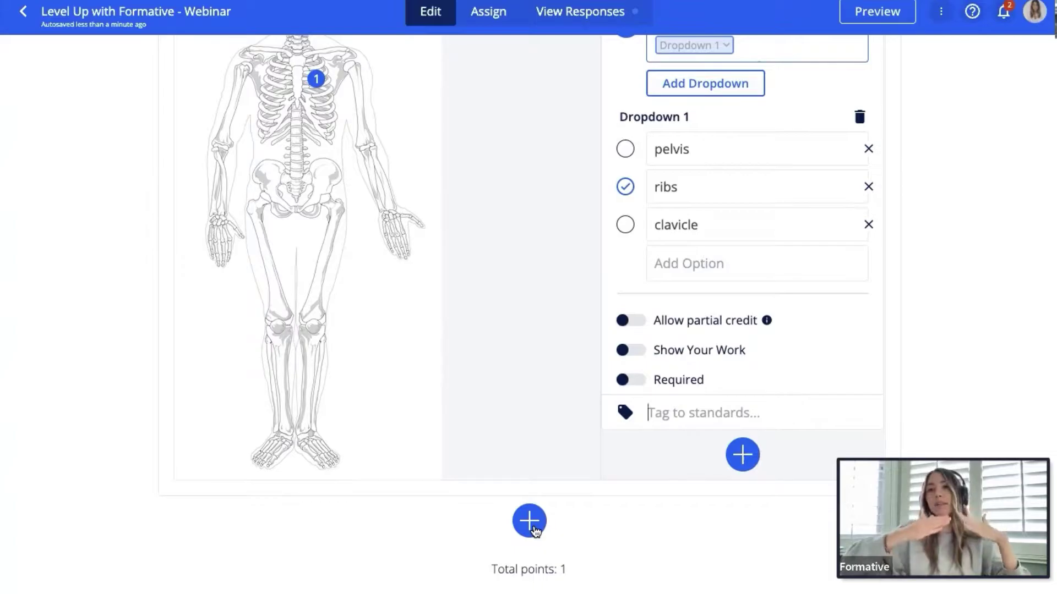
pyautogui.click(743, 455)
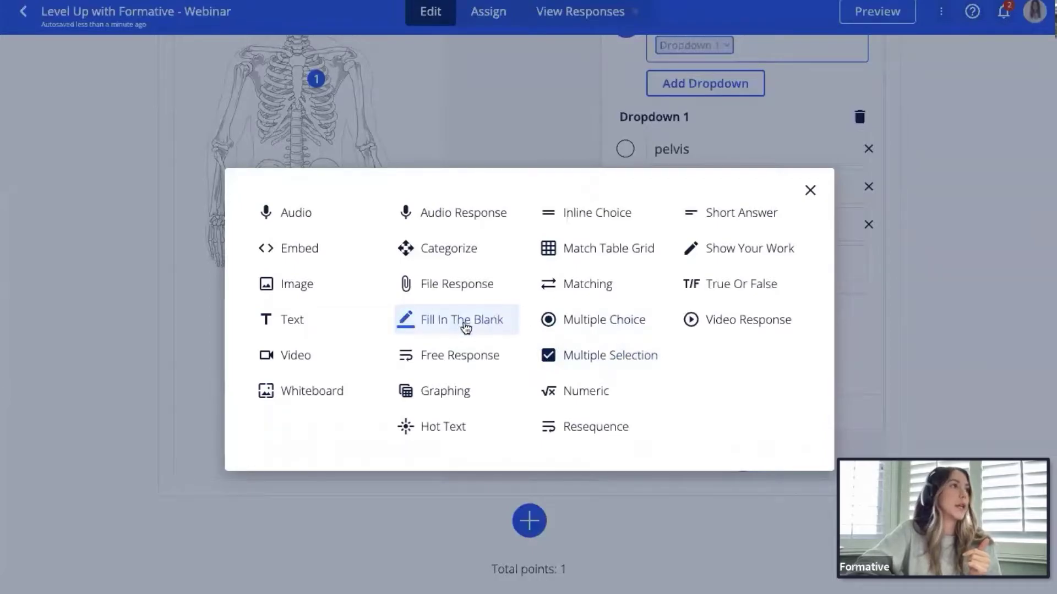
pyautogui.click(612, 322)
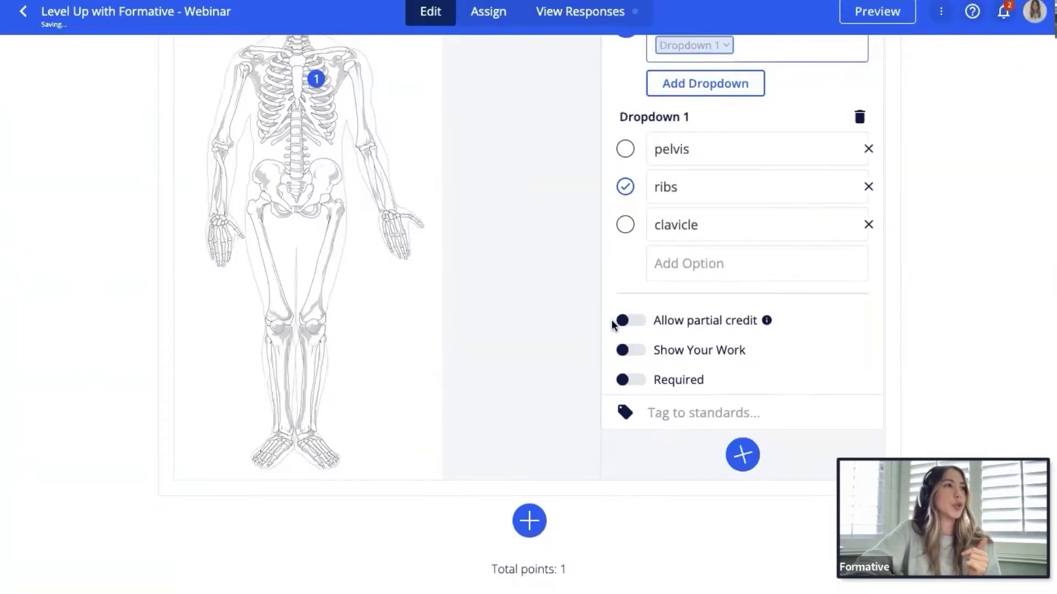
# Write "How many bones does the average adult have?" as the text of the Multiple Choice question
pyautogui.click(678, 208)
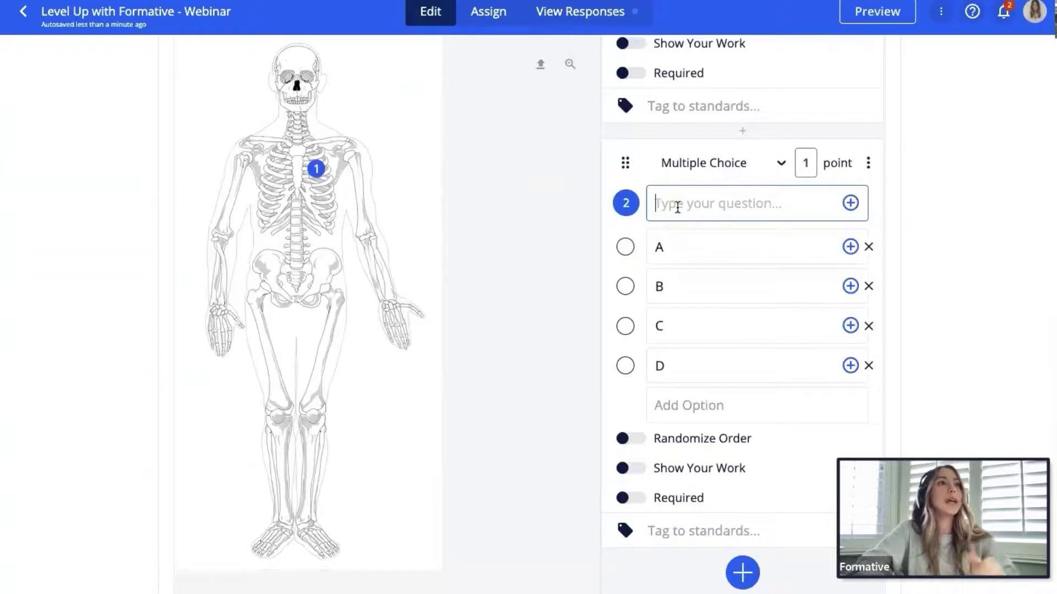
pyautogui.write('How man')
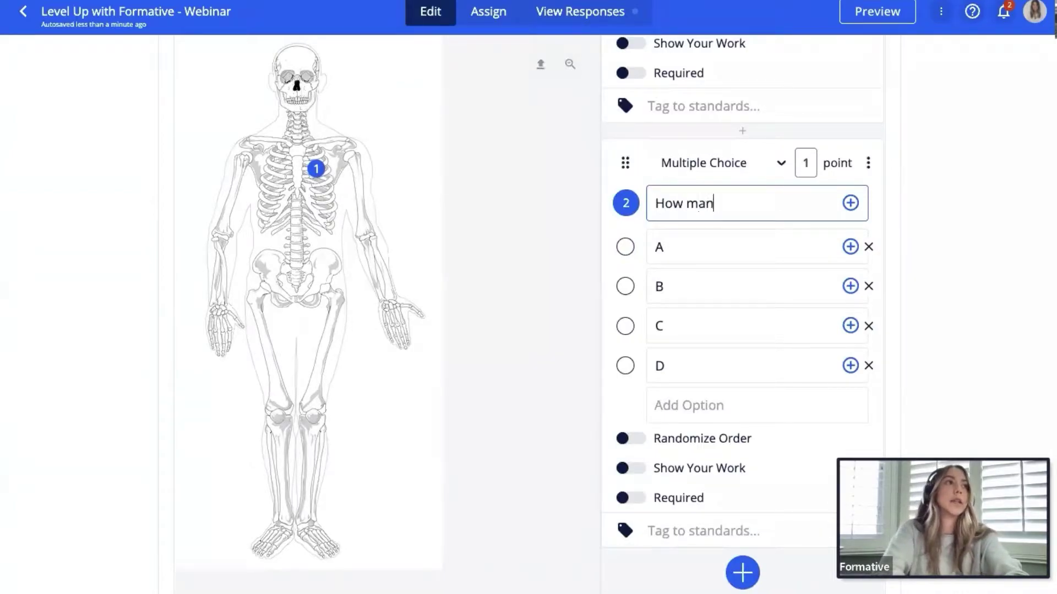
pyautogui.write('y bone')
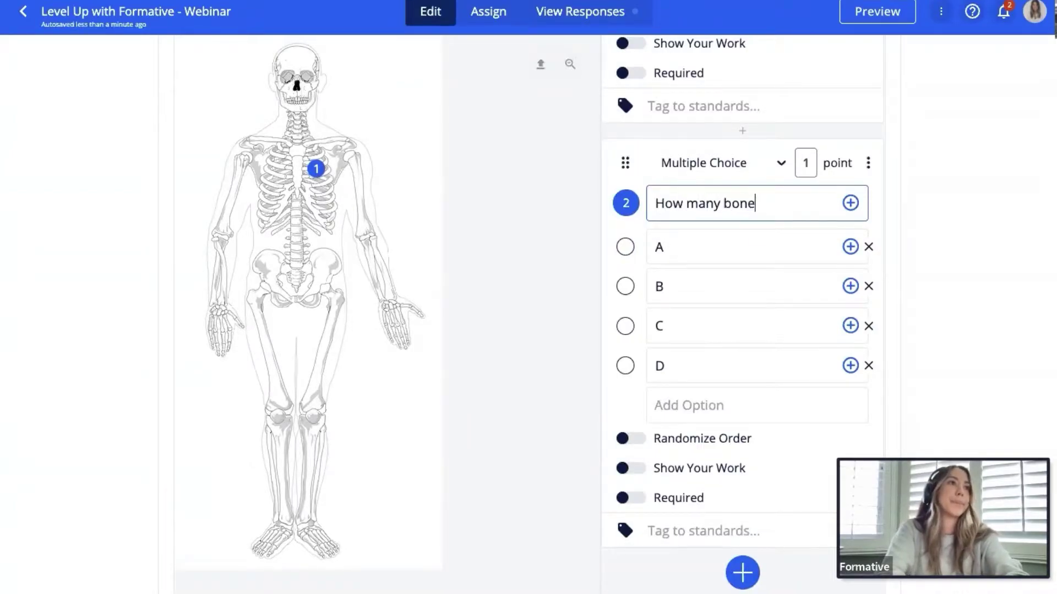
pyautogui.write('s does the aver')
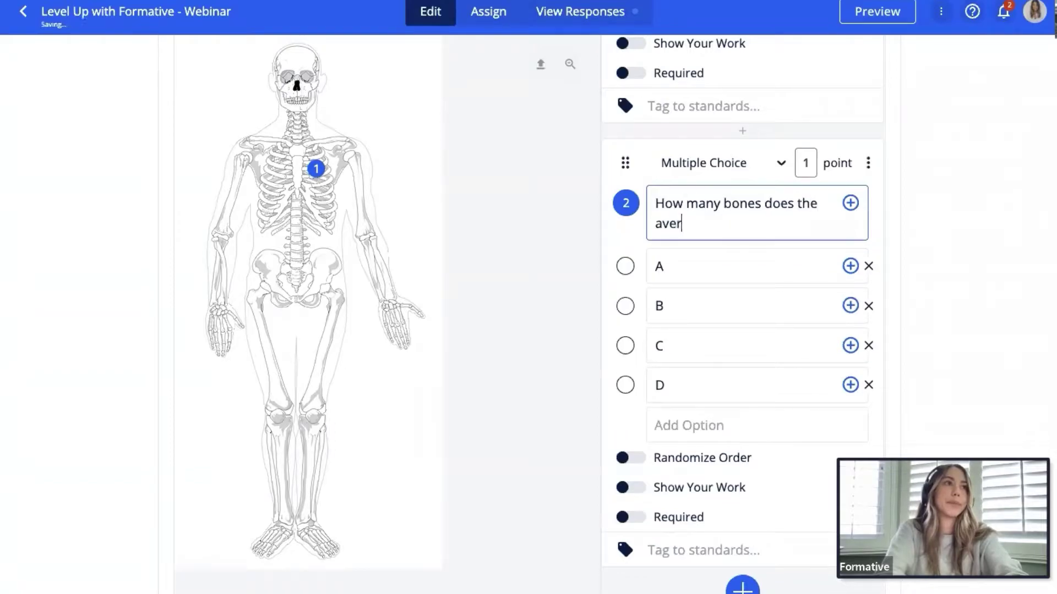
pyautogui.write('egae')
pyautogui.press('BackSpace')
pyautogui.press('BackSpace')
pyautogui.press('BackSpace')
pyautogui.press('BackSpace')
pyautogui.write('a')
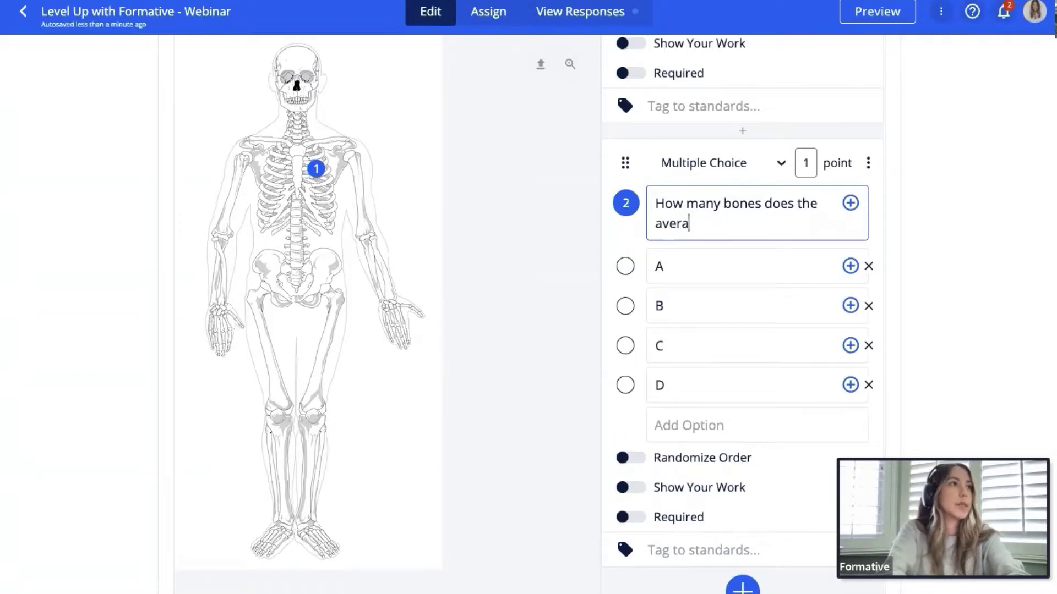
pyautogui.write('ge adult')
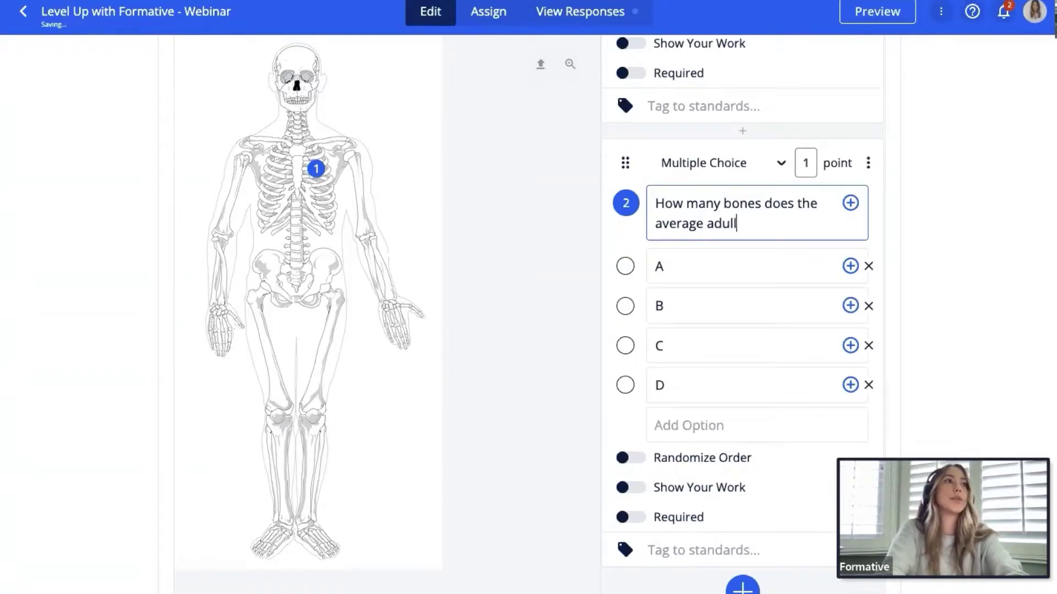
pyautogui.press('BackSpace')
pyautogui.write('t')
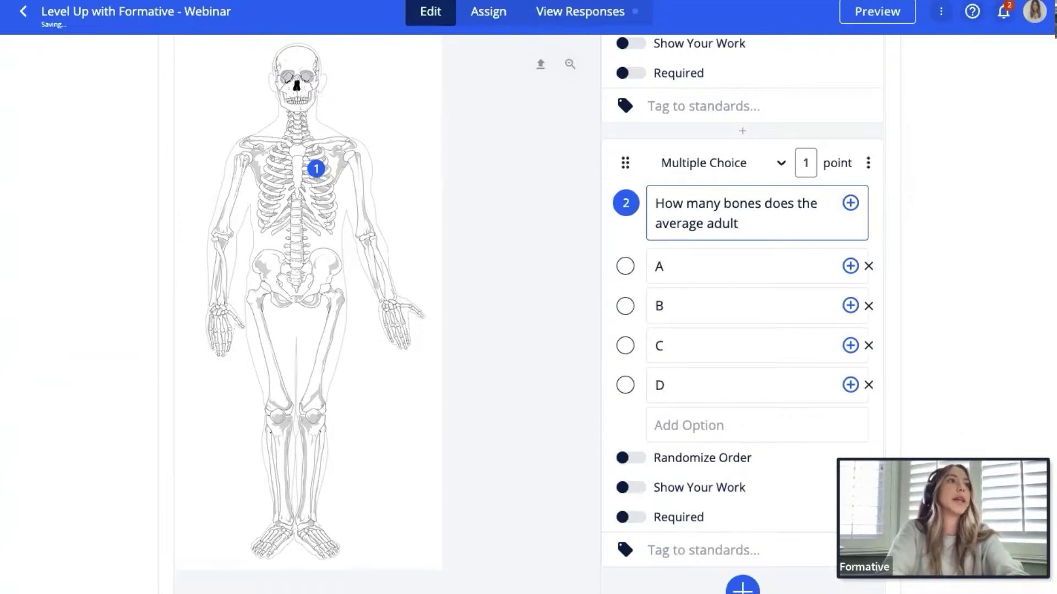
pyautogui.write('ve')
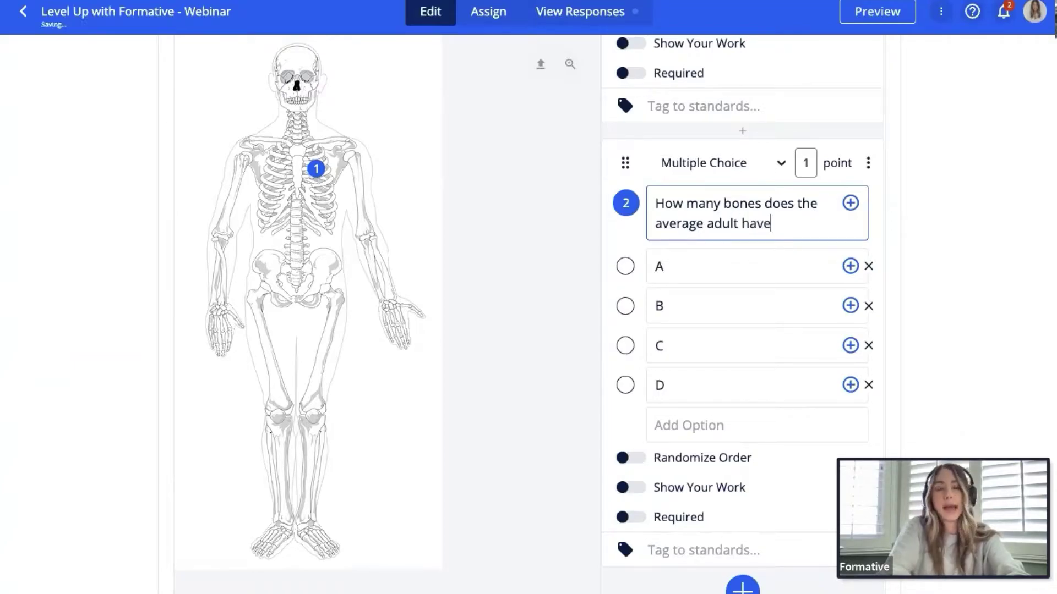
pyautogui.write('?')
# Replace the placeholder answers A to D of the bone-count question with 206, 542, 12 and 2345
pyautogui.doubleClick(661, 267)
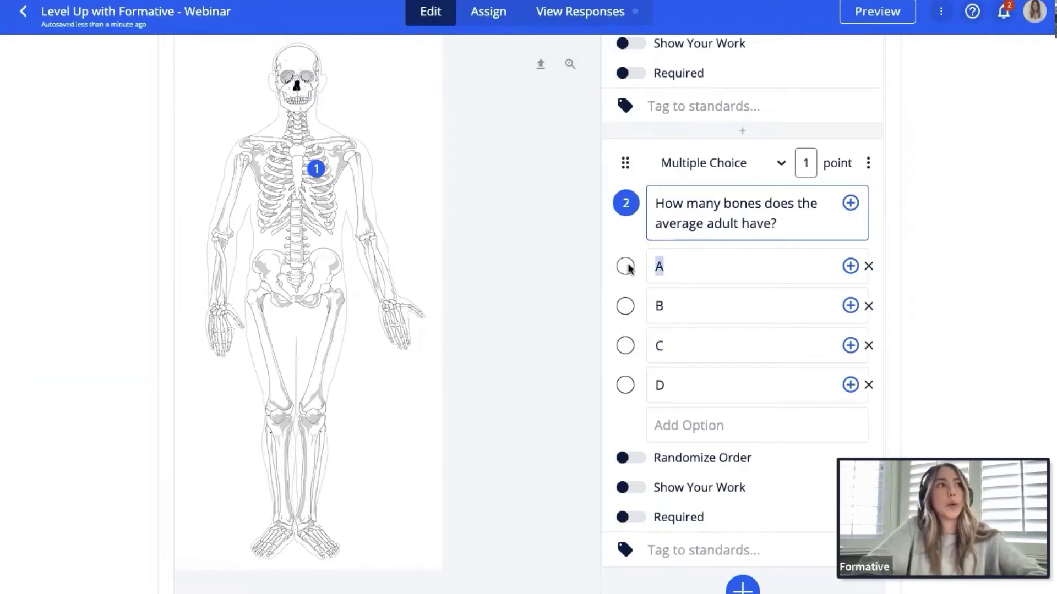
pyautogui.write('206')
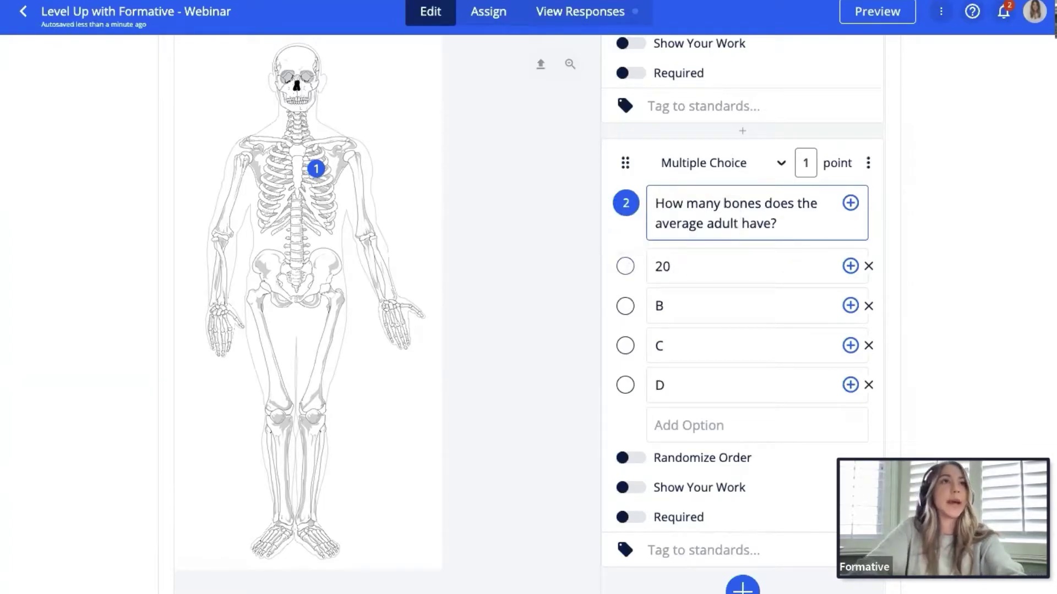
pyautogui.doubleClick(666, 304)
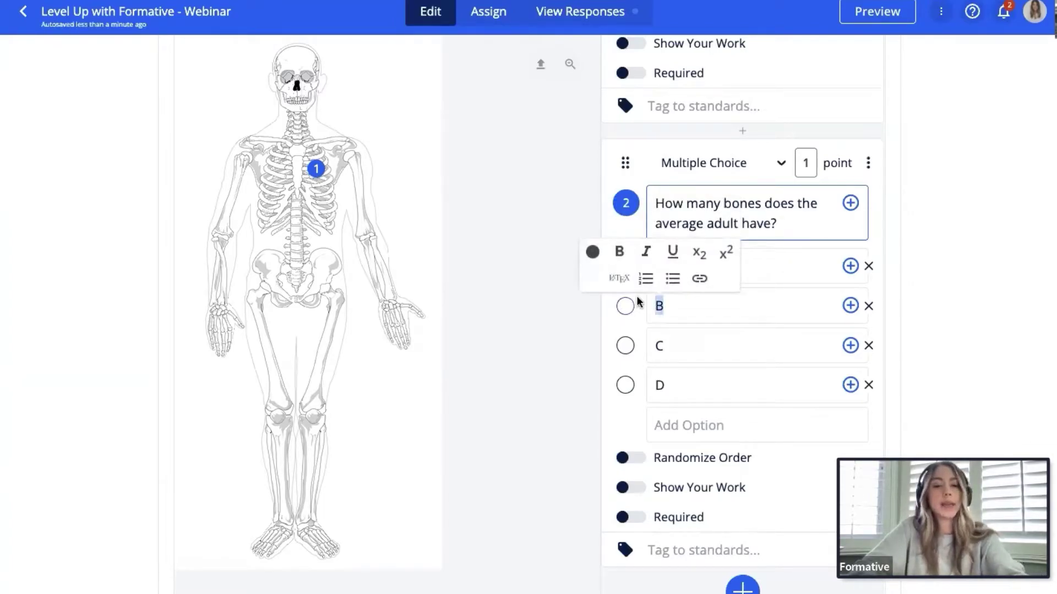
pyautogui.write('542')
pyautogui.doubleClick(659, 346)
pyautogui.write('12')
pyautogui.doubleClick(659, 385)
pyautogui.write('2345')
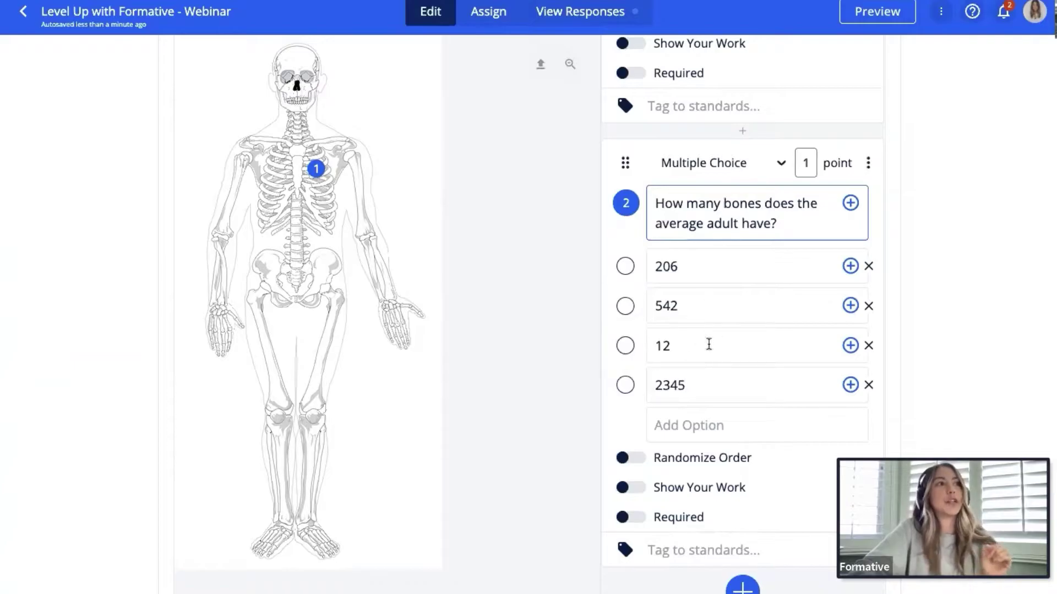
# Mark 206 as the correct answer and turn on Randomize Order for the bone-count question
pyautogui.click(627, 267)
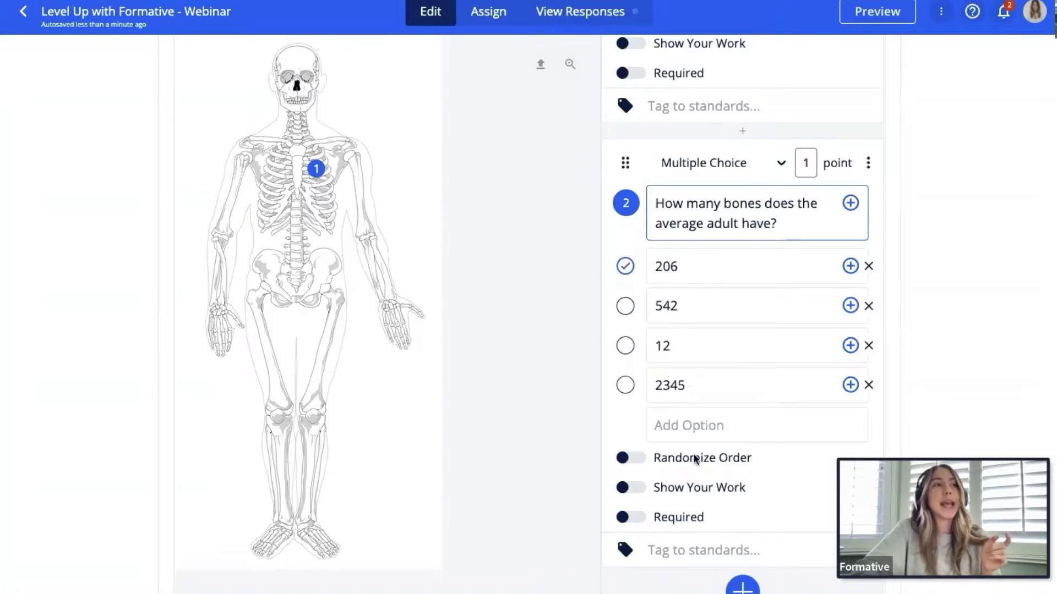
pyautogui.scroll(-1, 695, 458)
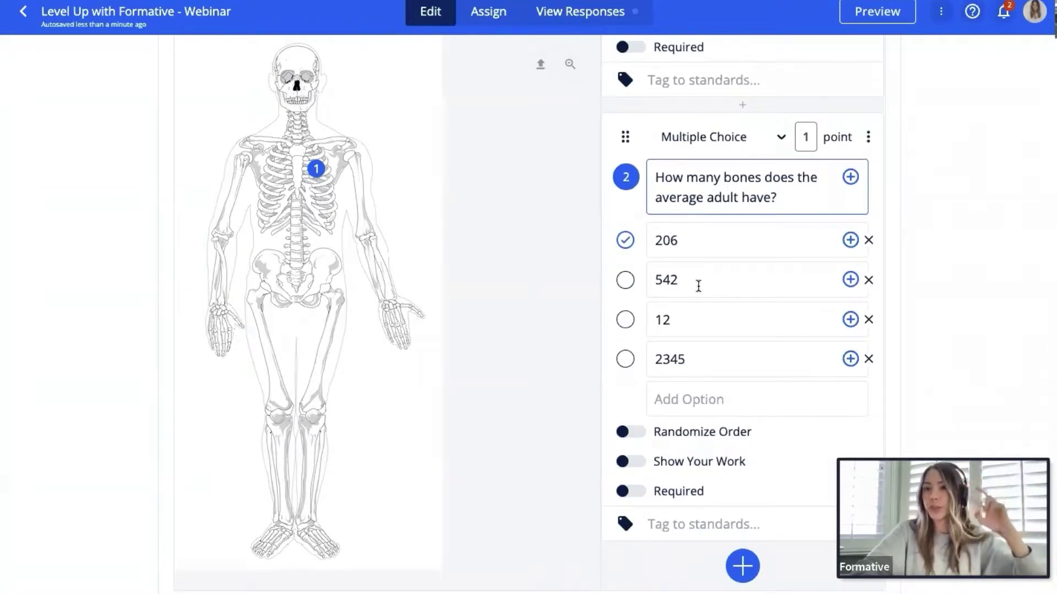
pyautogui.click(633, 432)
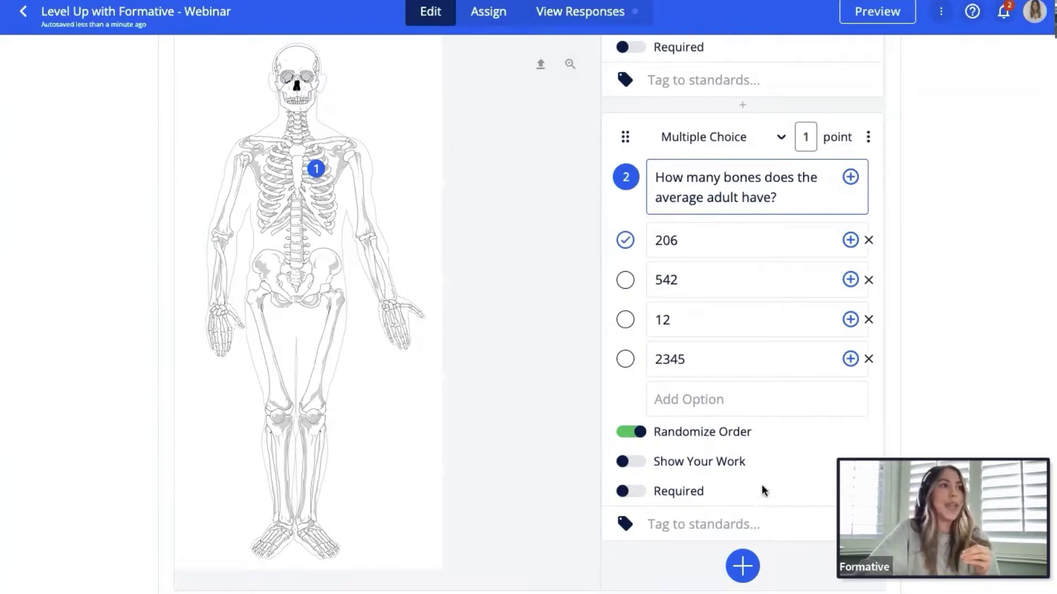
# Preview the formative as a student, look through the skeleton image and its two questions, and close the preview
pyautogui.scroll(3, 761, 464)
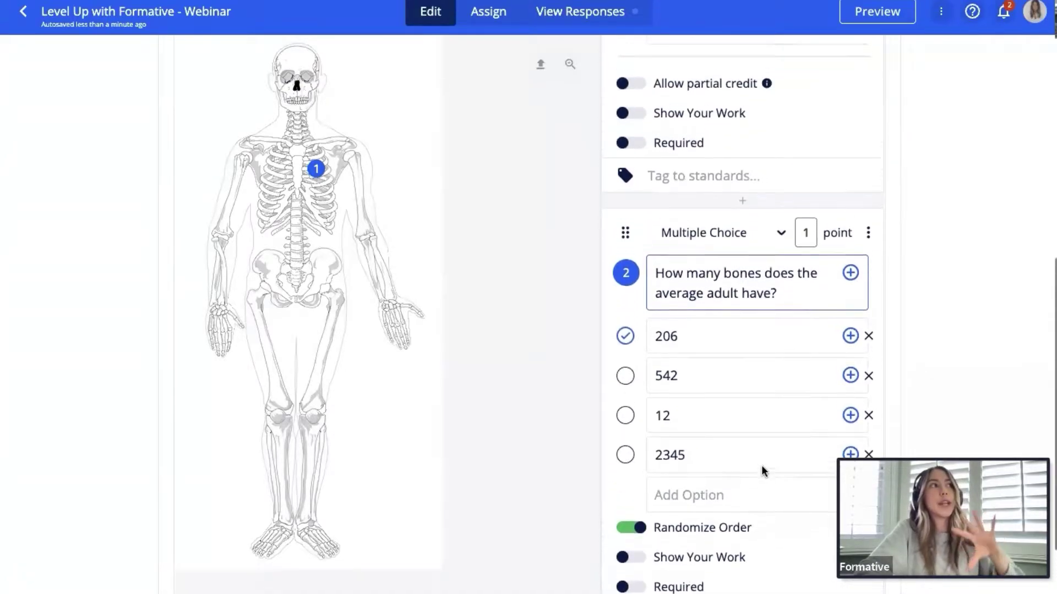
pyautogui.scroll(5, 761, 465)
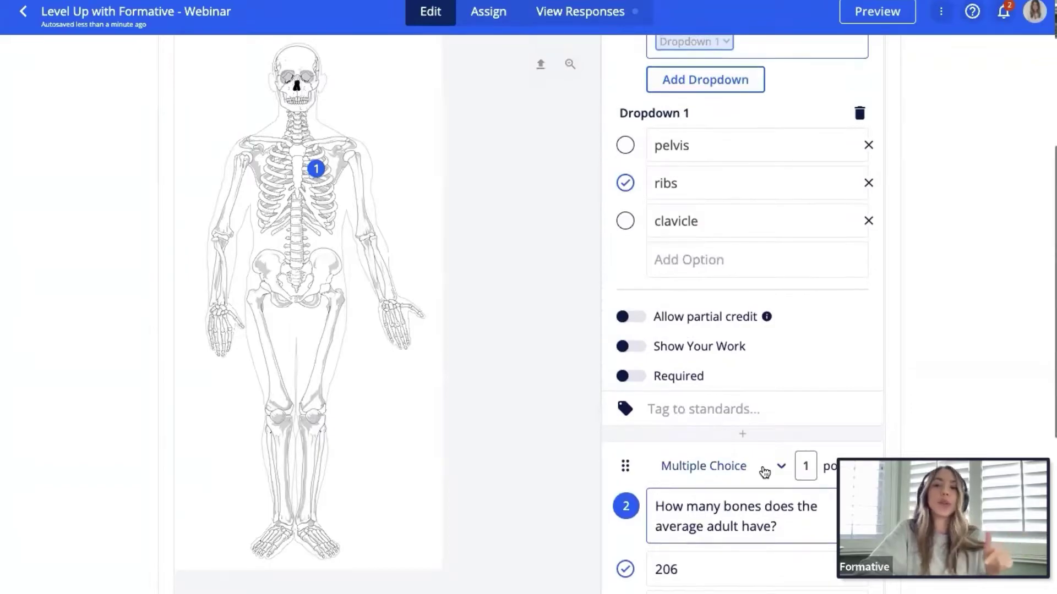
pyautogui.scroll(6, 764, 472)
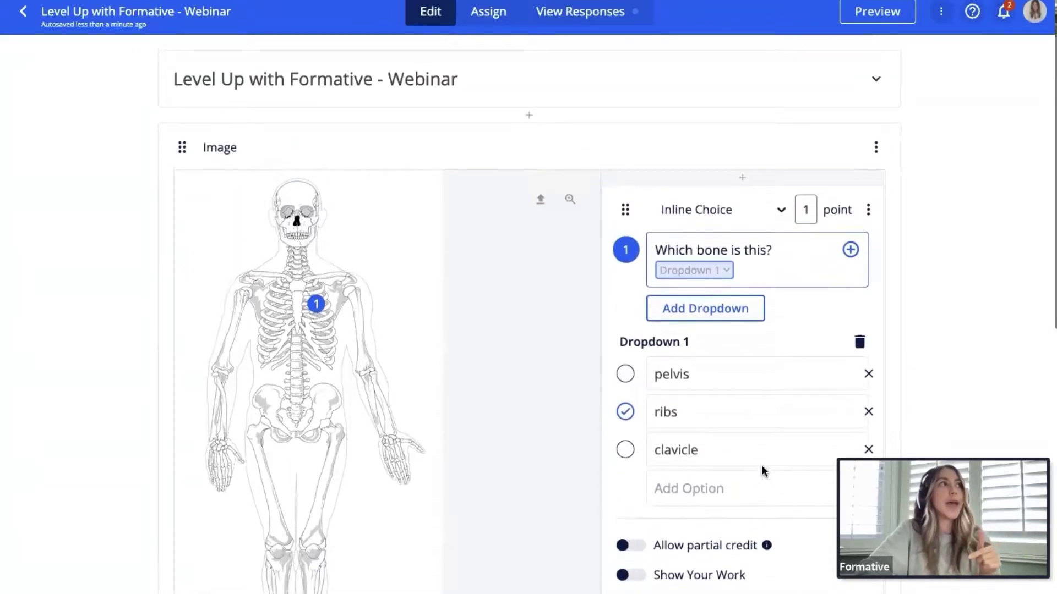
pyautogui.click(871, 14)
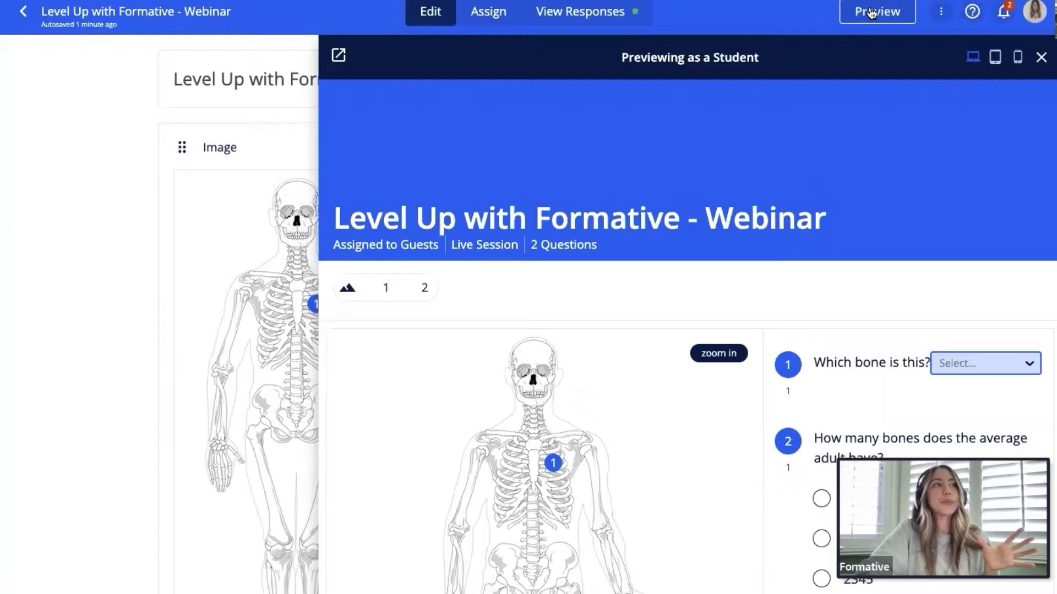
pyautogui.scroll(-1, 872, 316)
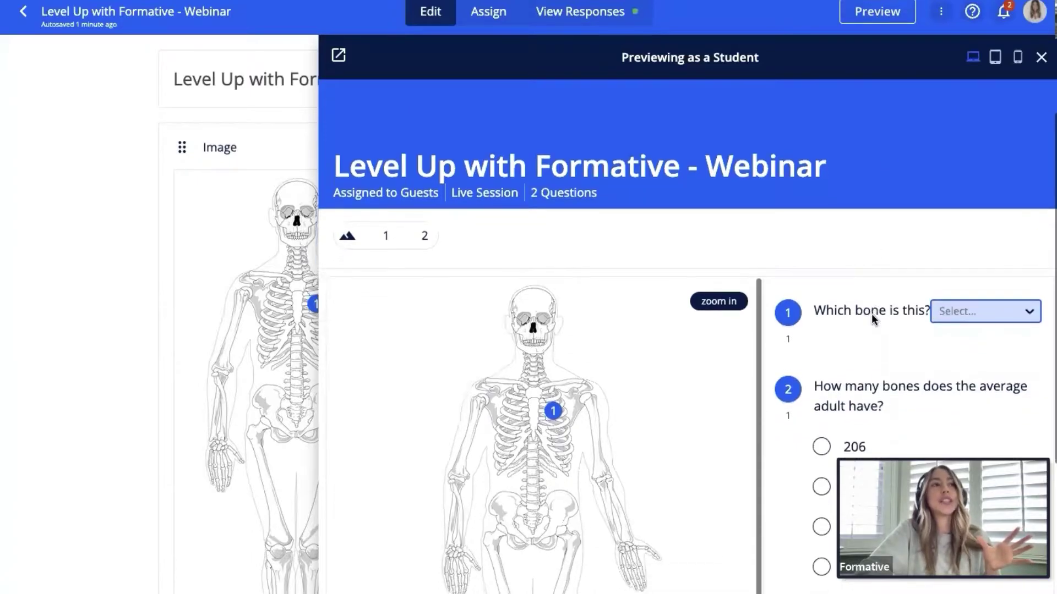
pyautogui.scroll(-3, 872, 318)
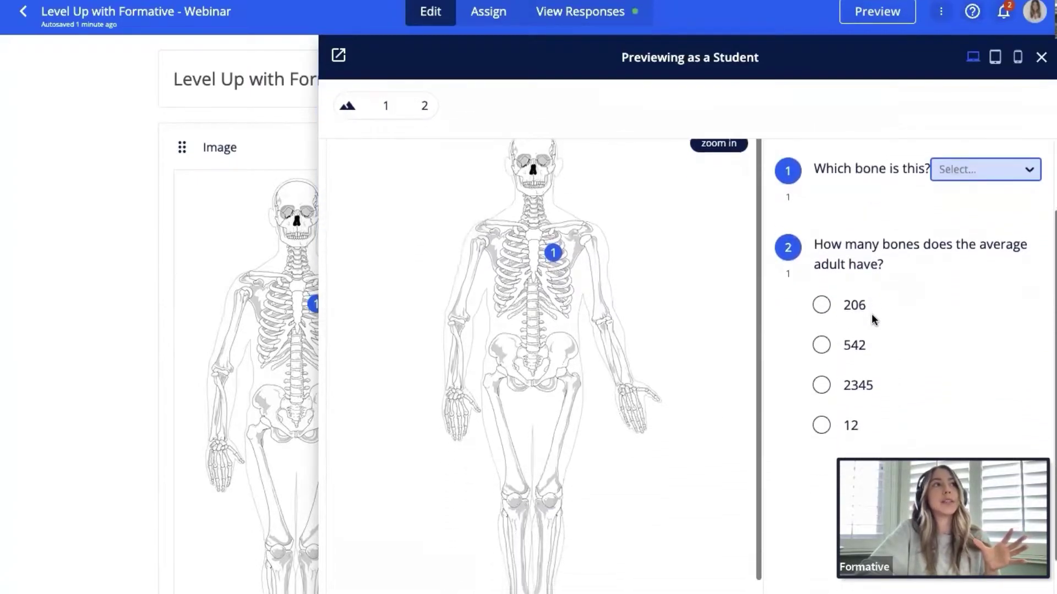
pyautogui.scroll(1, 871, 313)
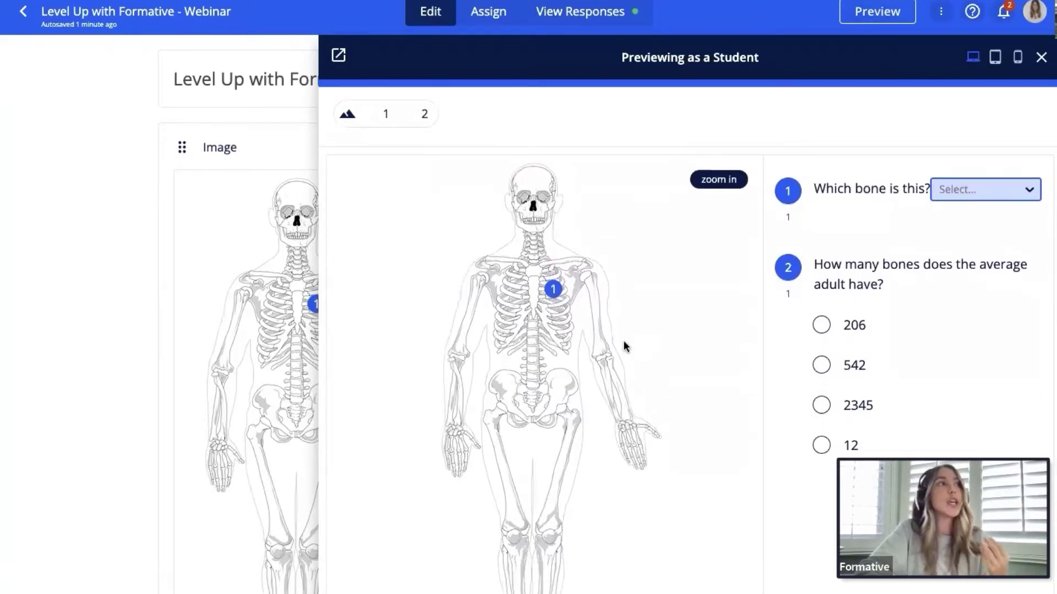
pyautogui.scroll(-1, 623, 340)
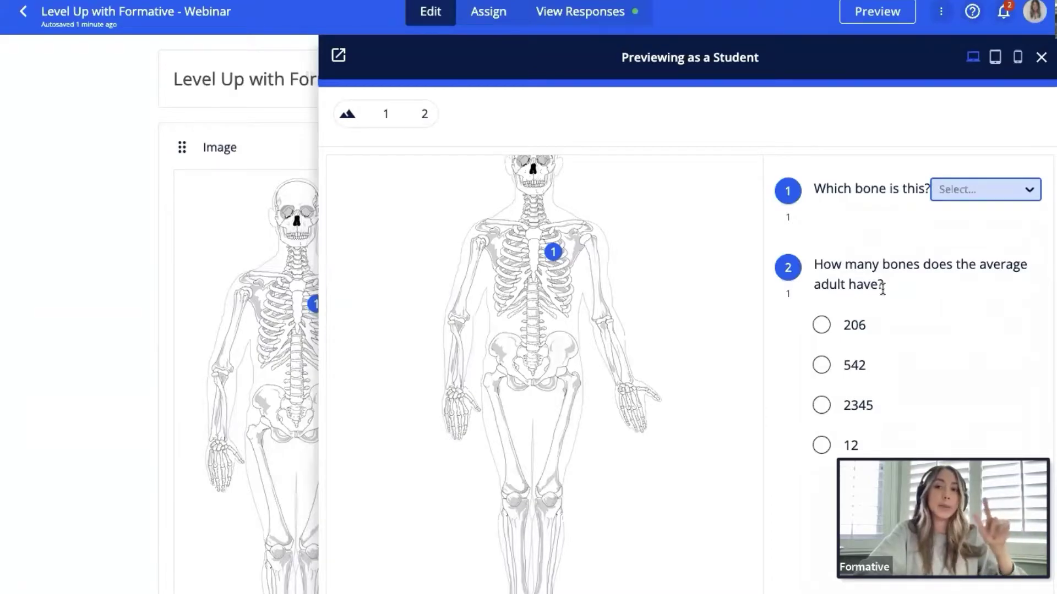
pyautogui.scroll(-5, 884, 289)
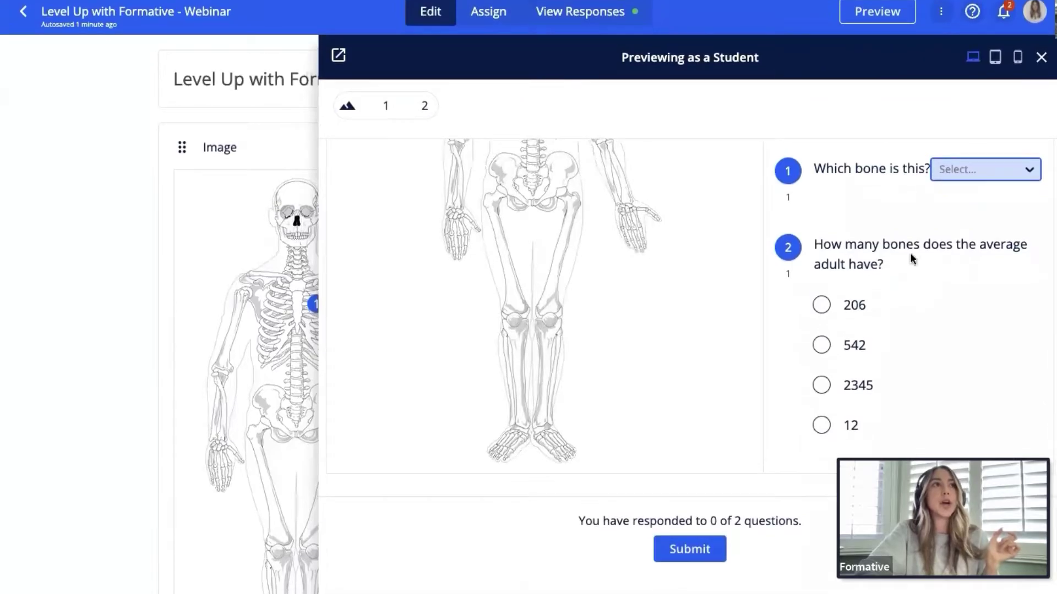
pyautogui.click(1041, 57)
# Start a new Video content block below the skeleton image block
pyautogui.scroll(-2, 983, 321)
pyautogui.scroll(-3, 982, 320)
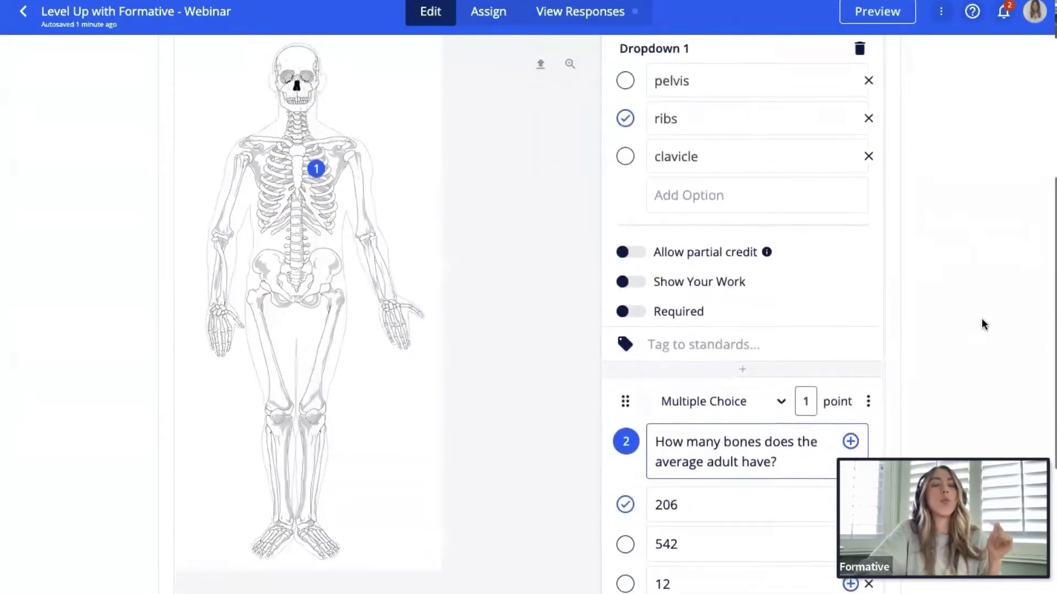
pyautogui.scroll(-5, 982, 322)
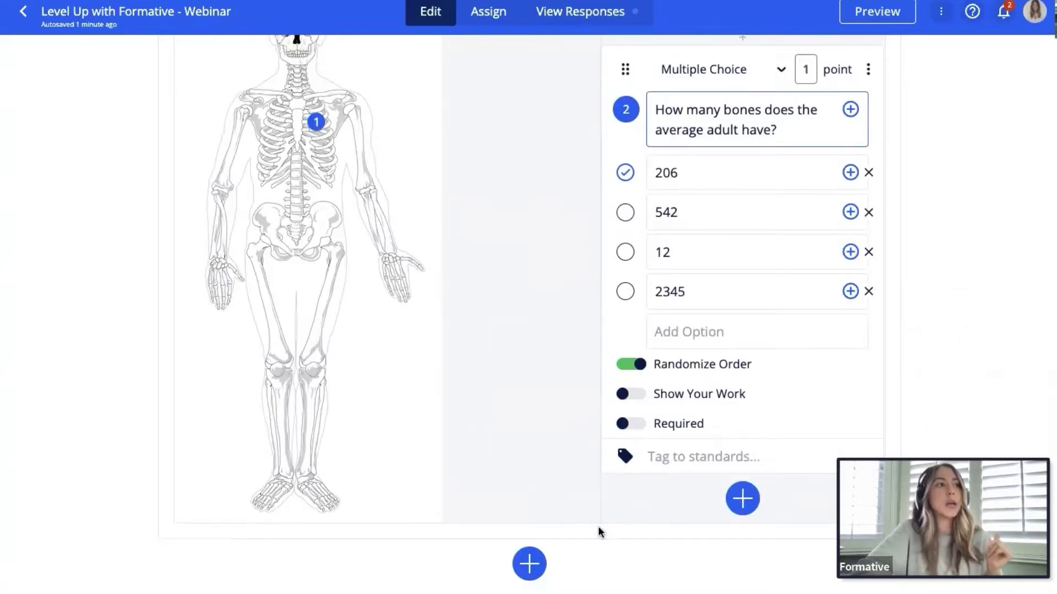
pyautogui.click(530, 564)
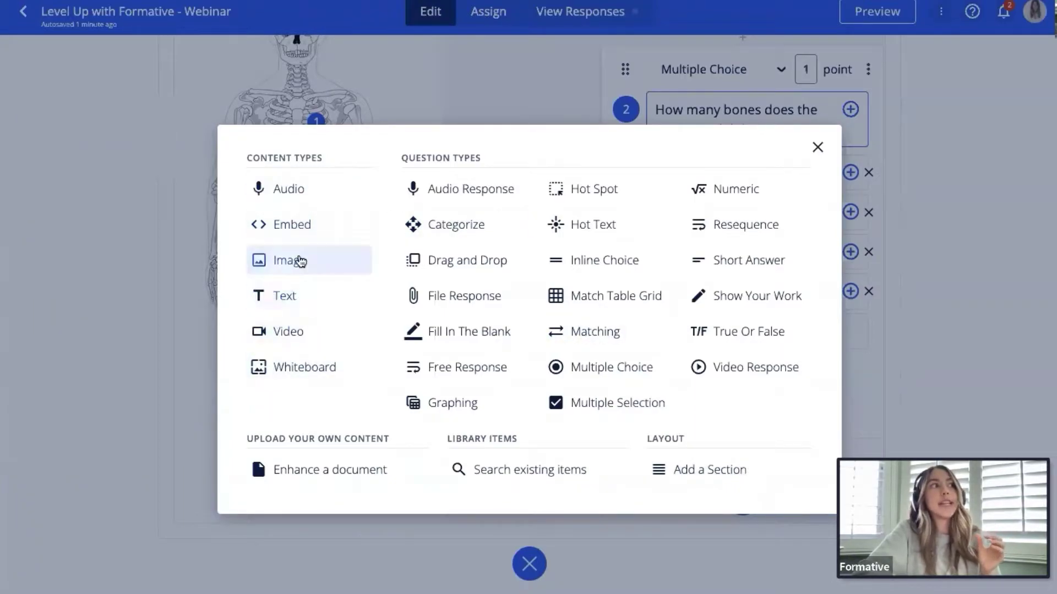
pyautogui.click(313, 336)
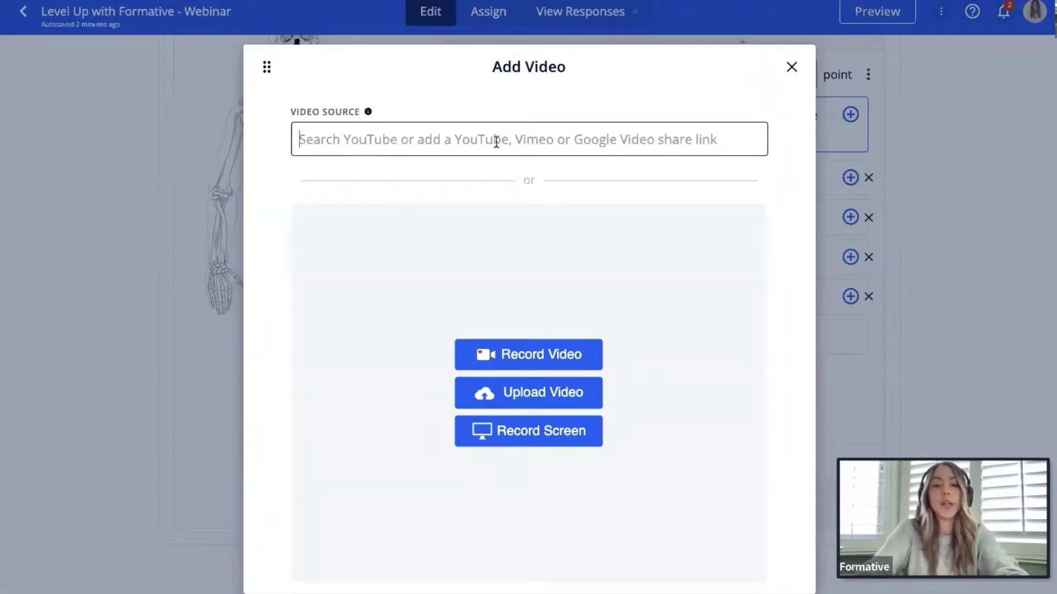
# Search for "tsunami for kids" as the video source and insert the video "Tsunamis 101 | National Geographic"
pyautogui.write('t')
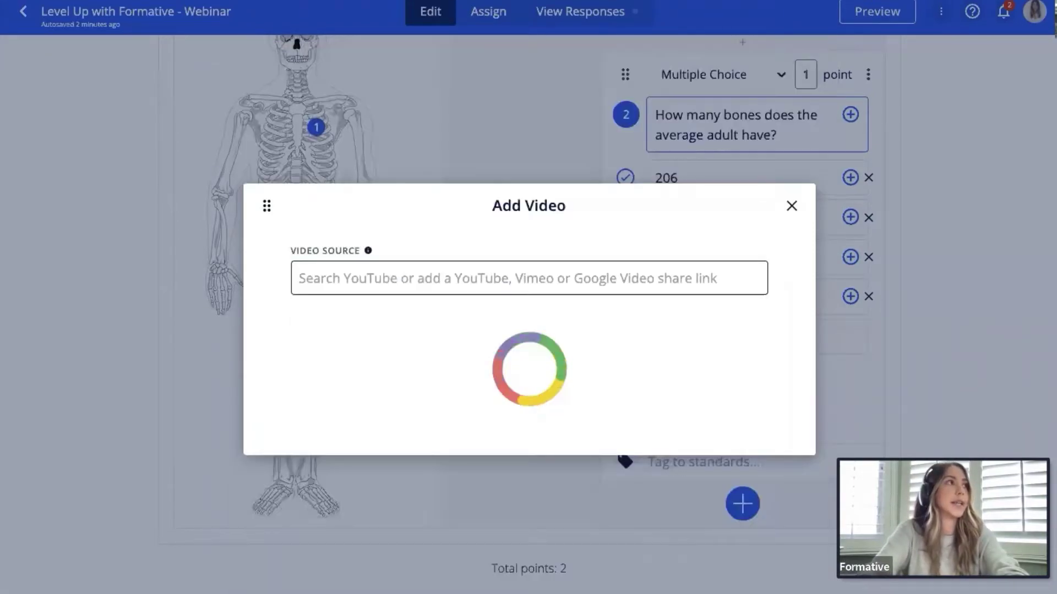
pyautogui.write('tsunami for ')
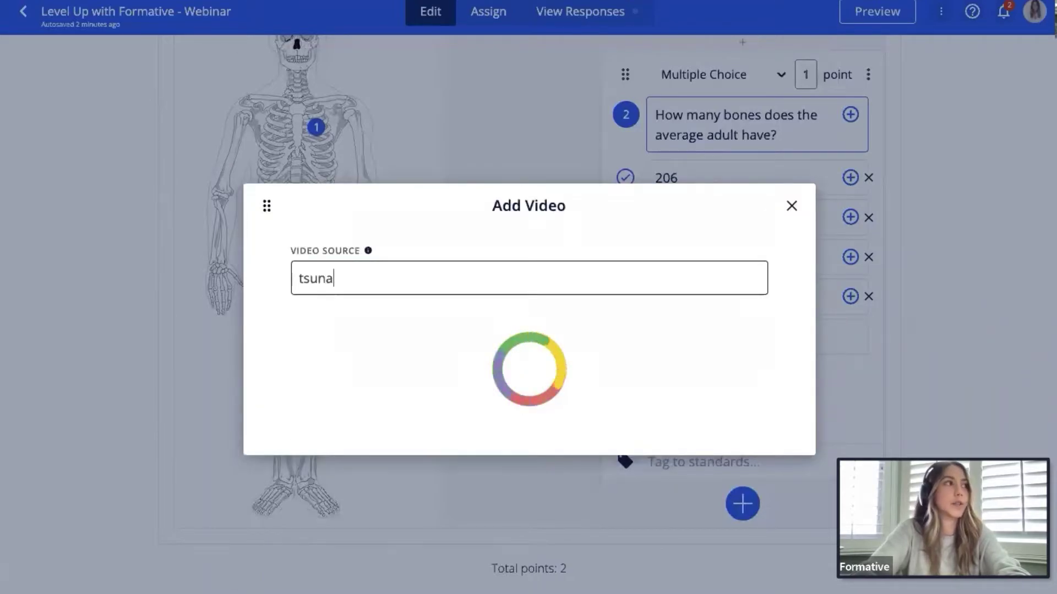
pyautogui.write('kids')
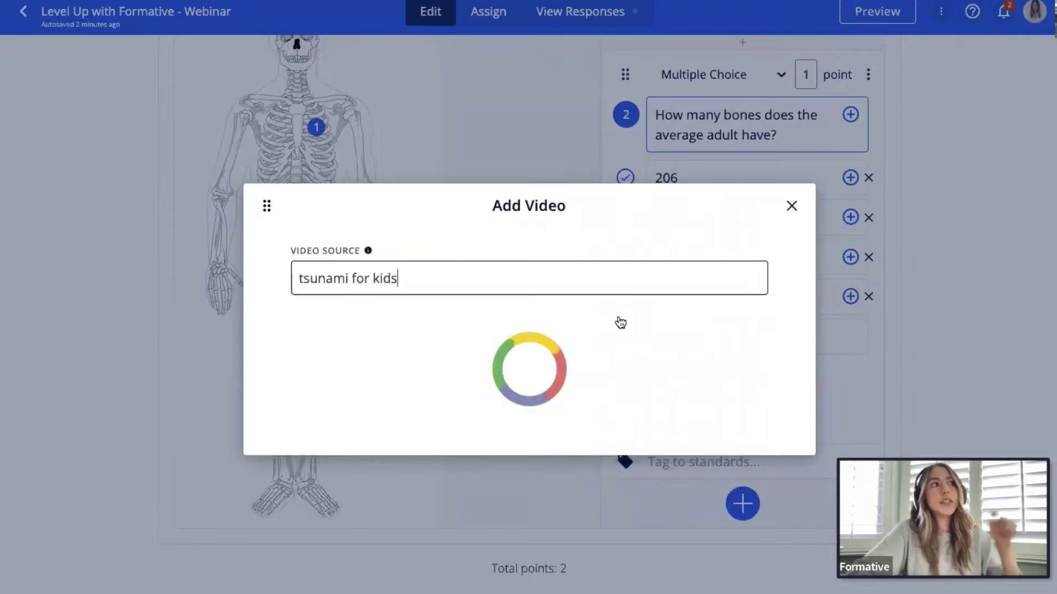
pyautogui.scroll(-1, 621, 323)
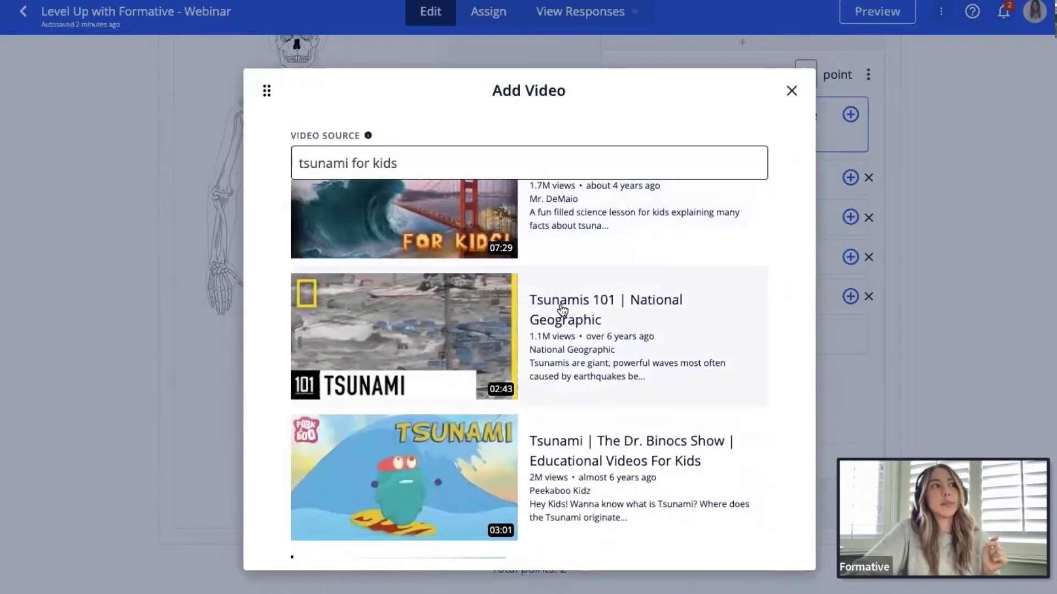
pyautogui.click(562, 310)
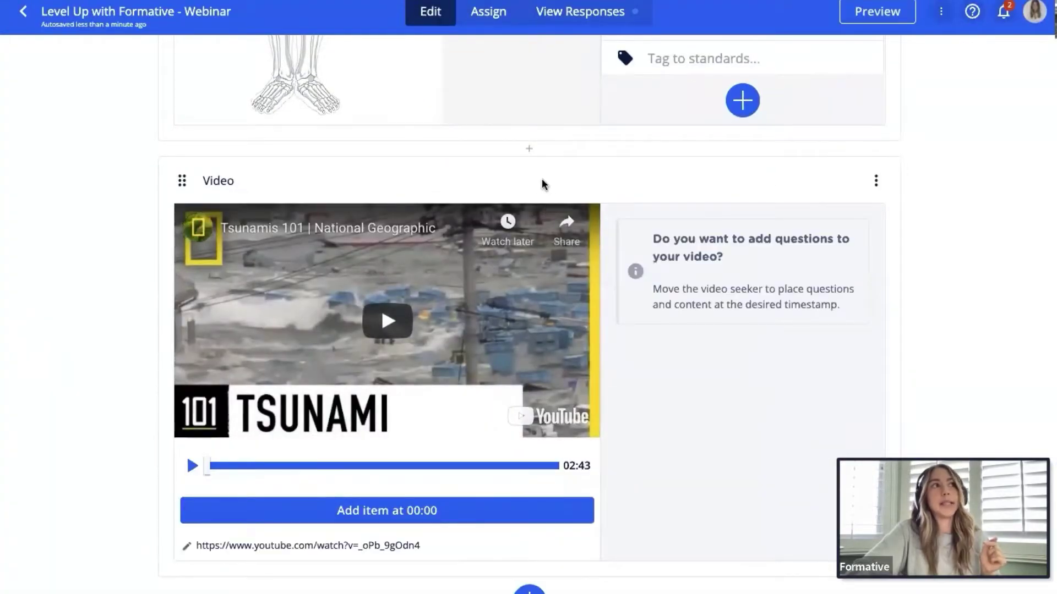
# Add a Free Response question at 02:40 of the video: "Based on what you saw, explain what is the biggest impact tsunamis have on people?"
pyautogui.scroll(-1, 541, 182)
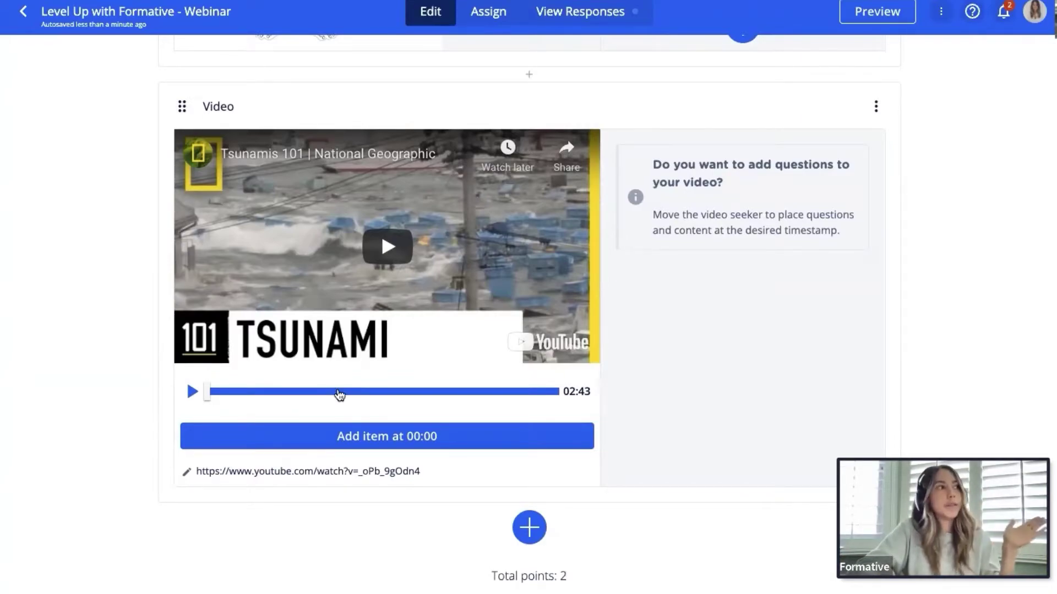
pyautogui.click(549, 392)
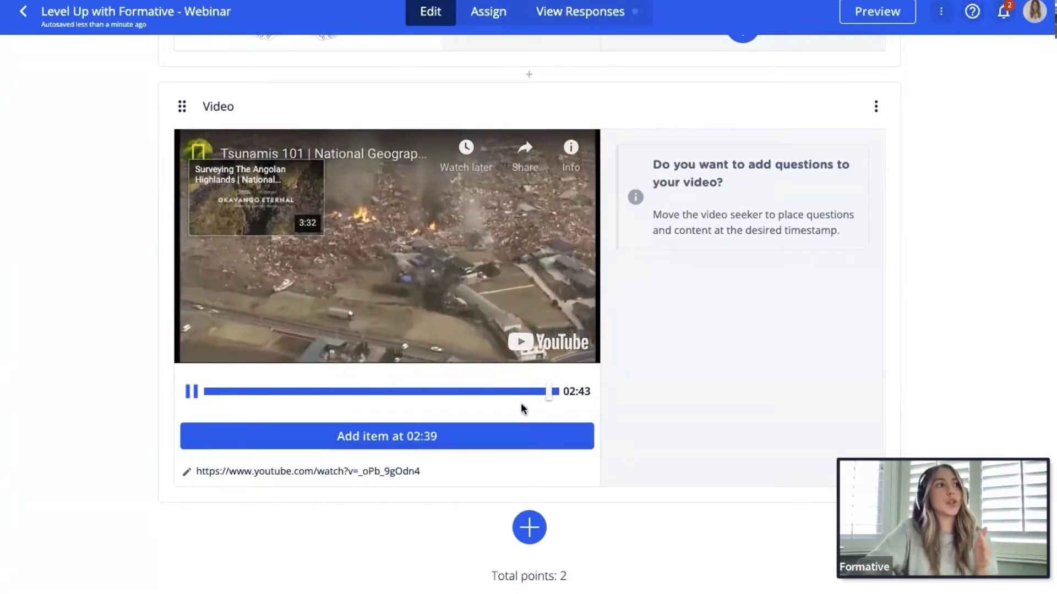
pyautogui.click(499, 439)
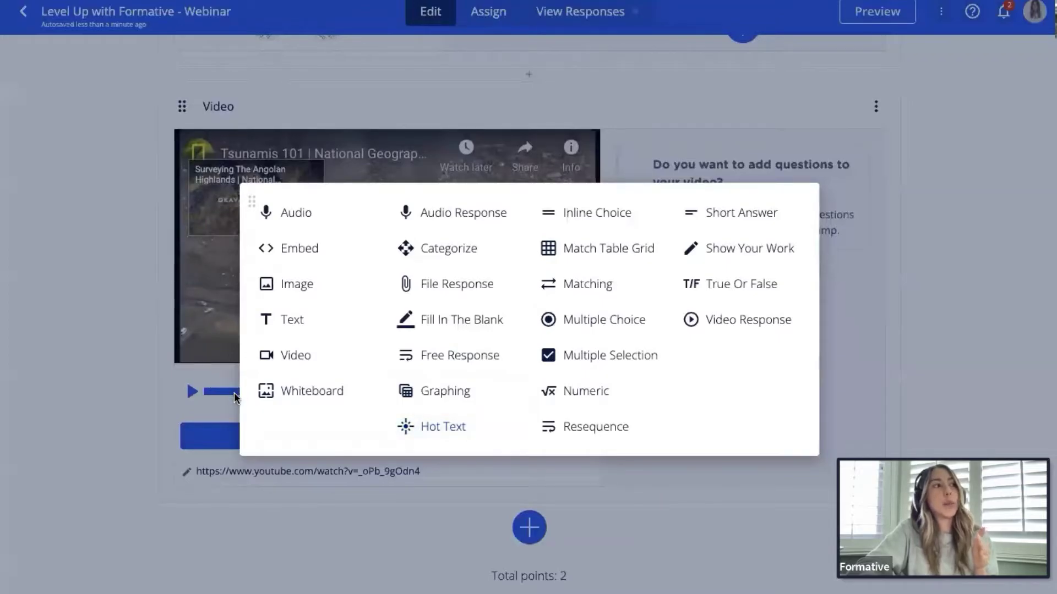
pyautogui.click(222, 444)
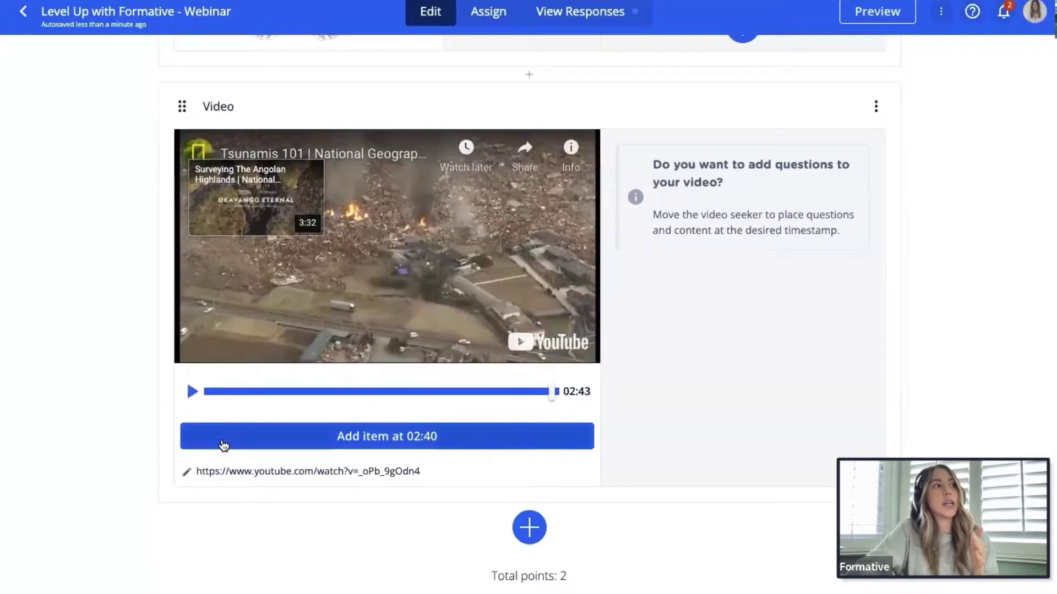
pyautogui.click(453, 443)
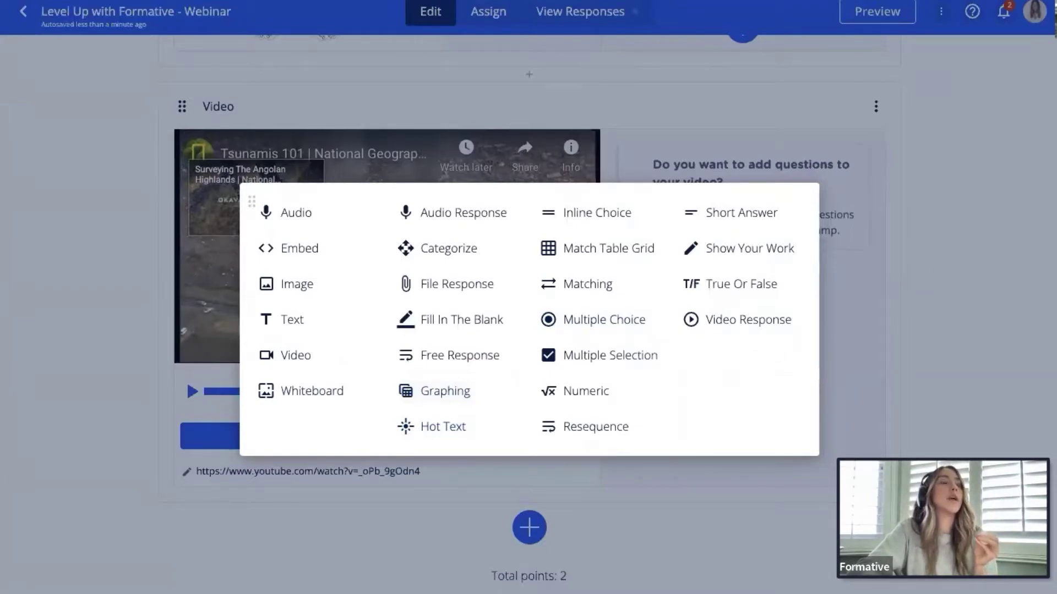
pyautogui.click(462, 355)
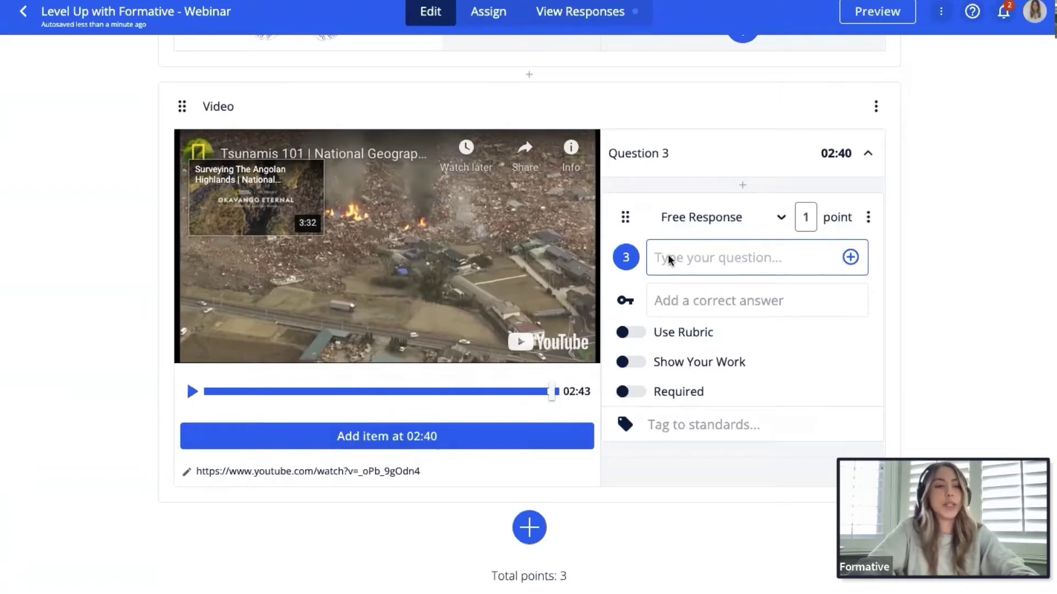
pyautogui.write('Based on what you saw, explain what is the biggest impact tsunamis have on people?')
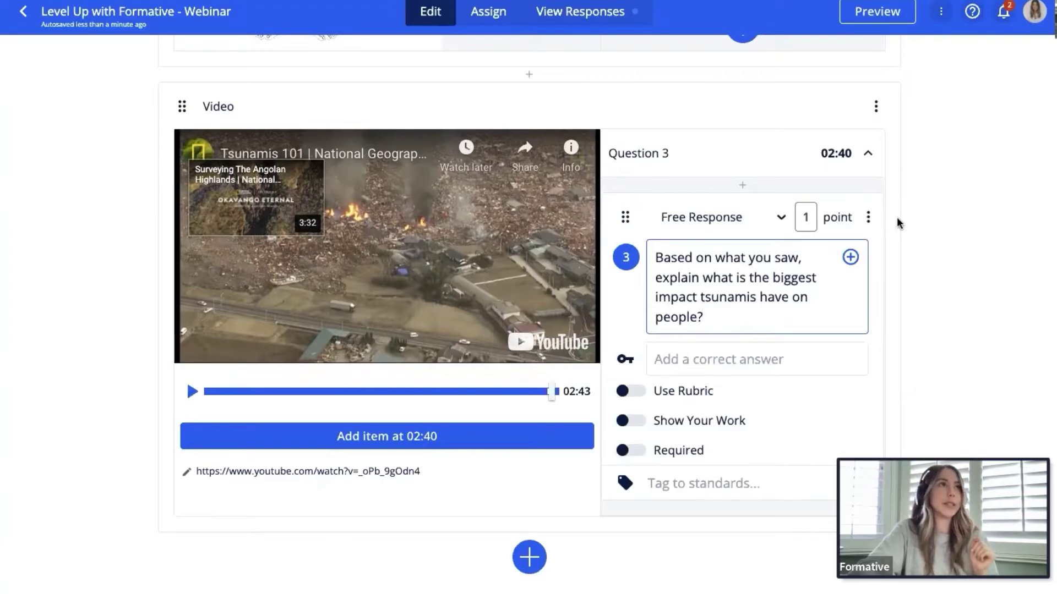
# Preview the formative as a student, expand Question 3 beside the tsunami video, and close the preview
pyautogui.scroll(5, 897, 219)
pyautogui.click(864, 14)
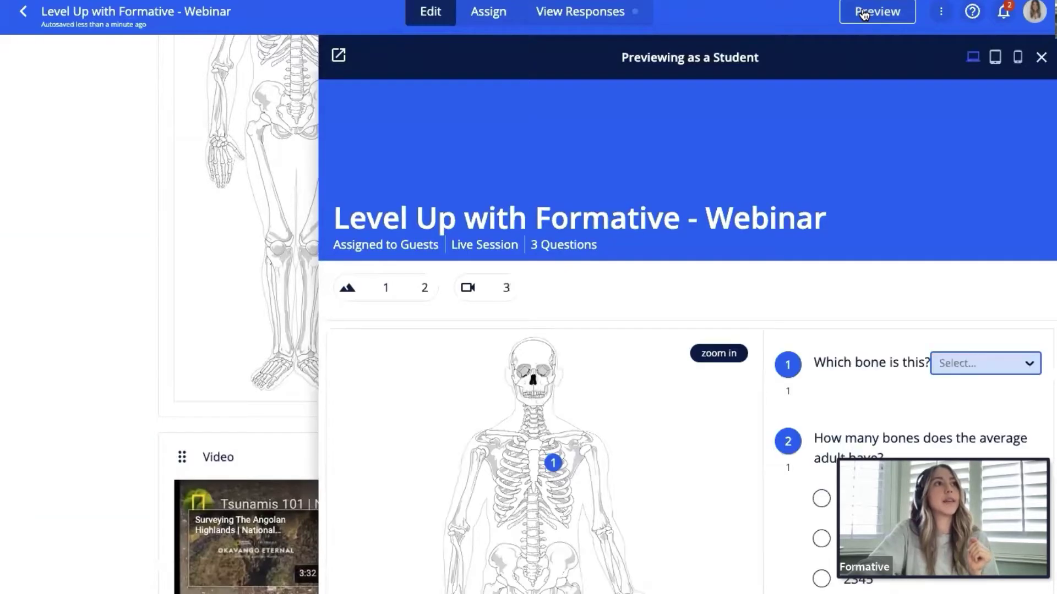
pyautogui.scroll(-3, 778, 307)
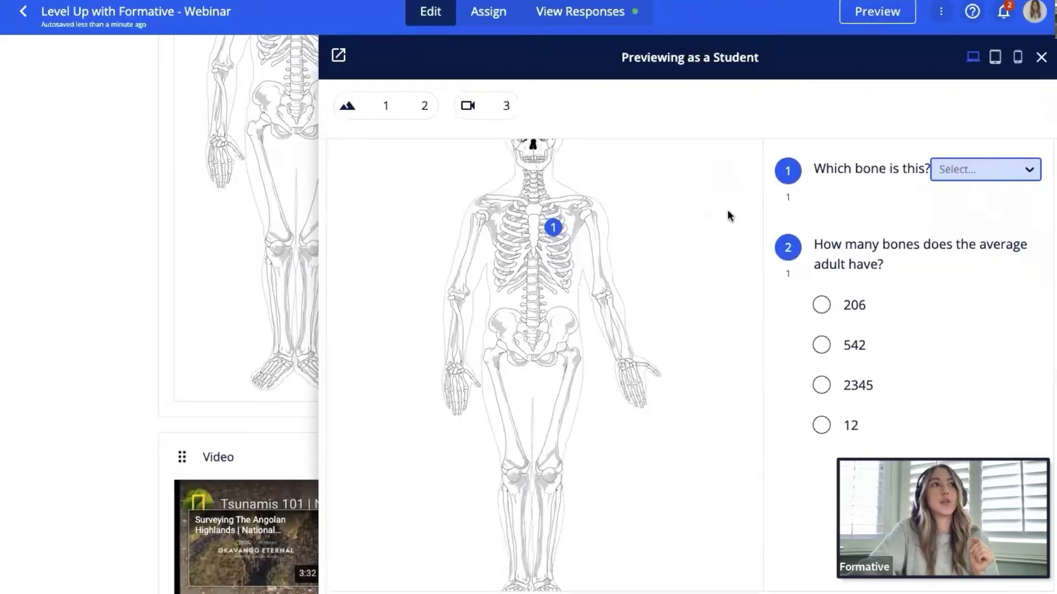
pyautogui.scroll(-5, 832, 335)
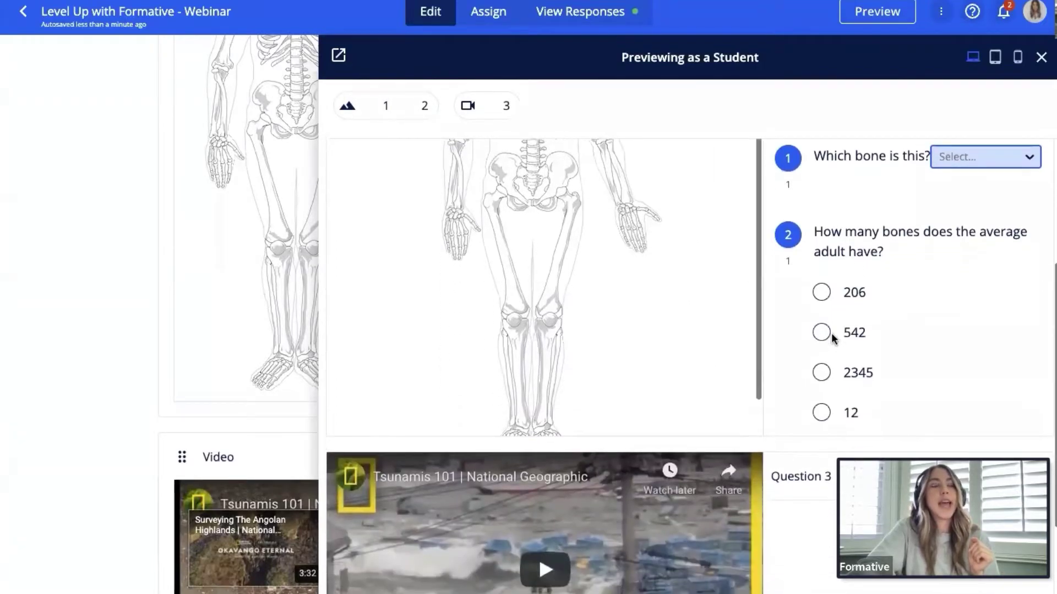
pyautogui.scroll(-3, 832, 338)
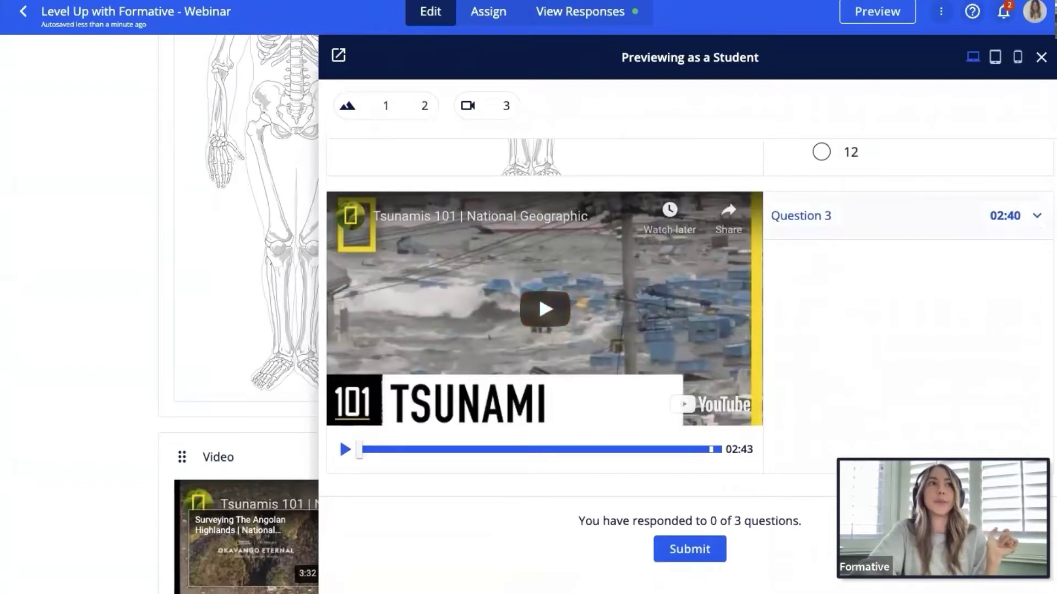
pyautogui.click(1037, 216)
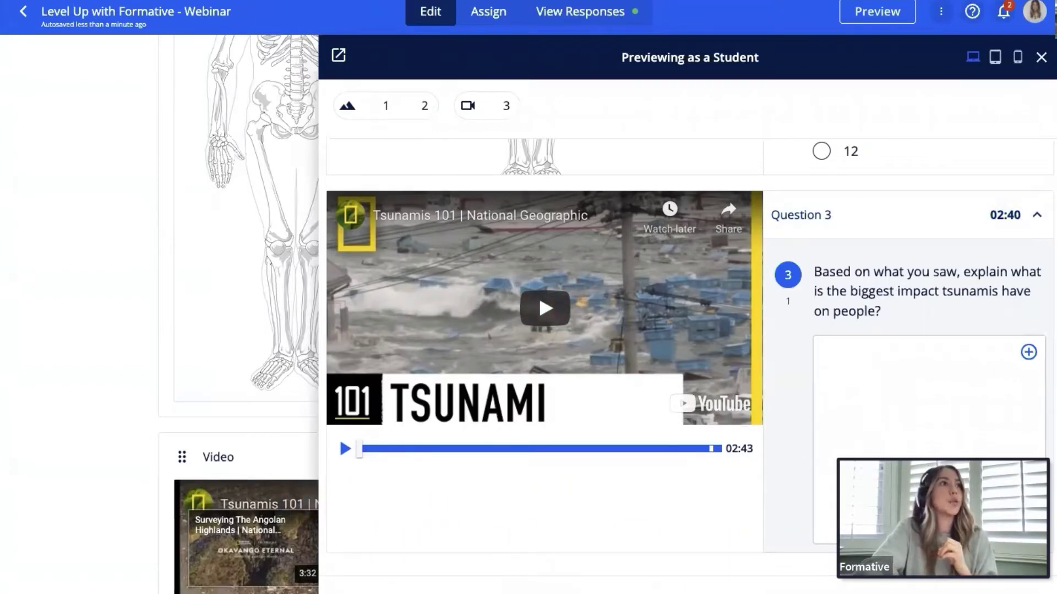
pyautogui.click(1042, 58)
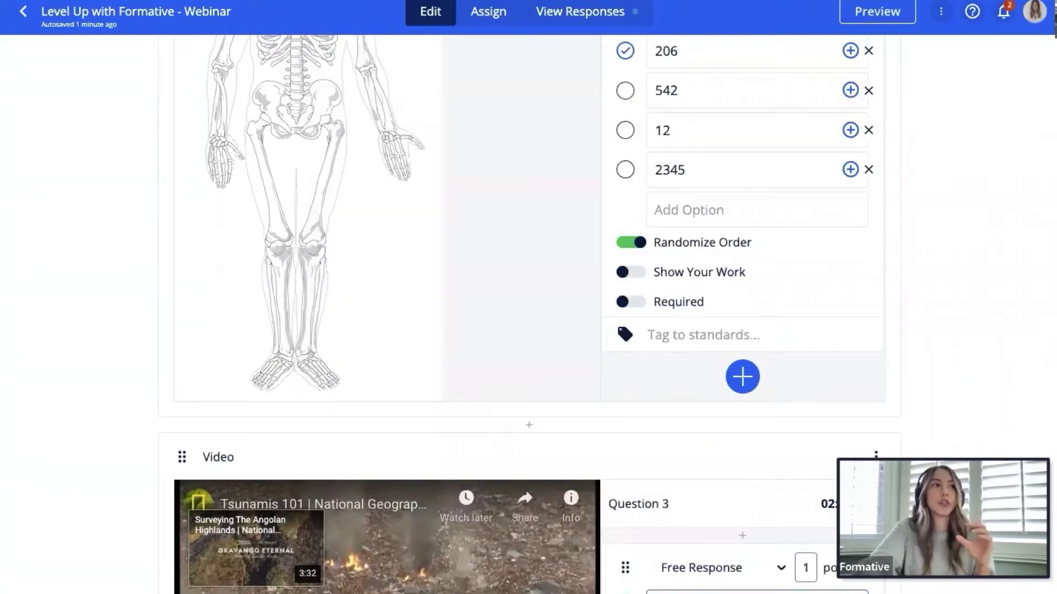
# Preview the formative as a student again, expand and collapse the video's Question 3, and close the preview
pyautogui.scroll(3, 964, 256)
pyautogui.scroll(8, 964, 256)
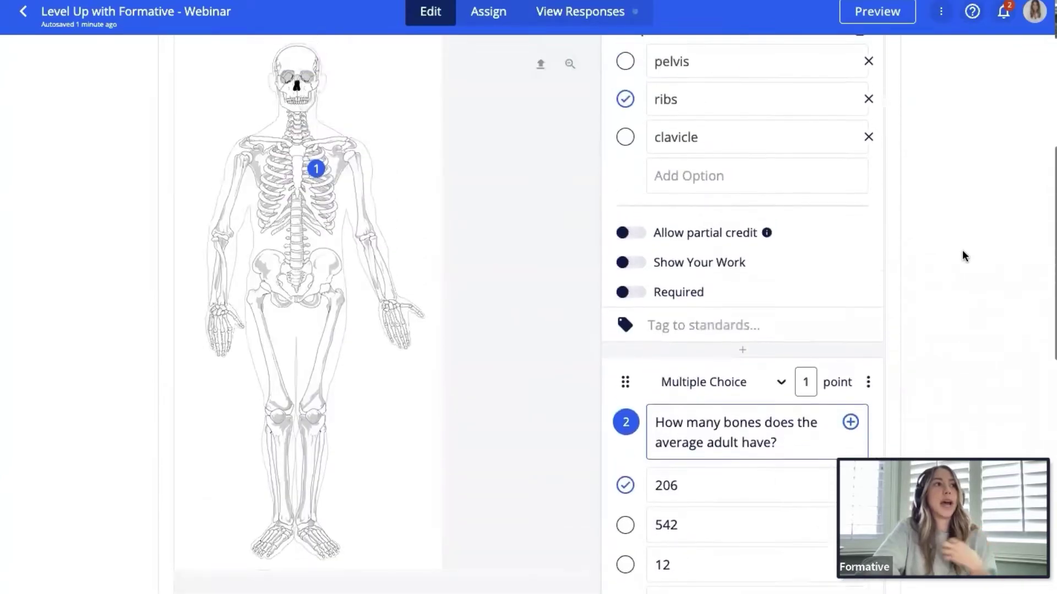
pyautogui.scroll(3, 964, 256)
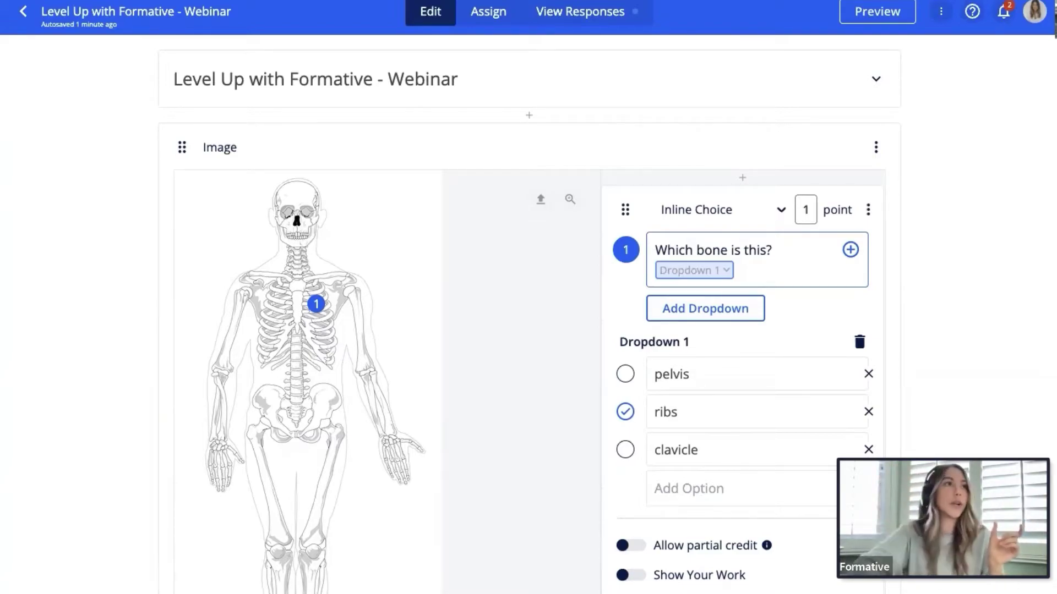
pyautogui.click(876, 11)
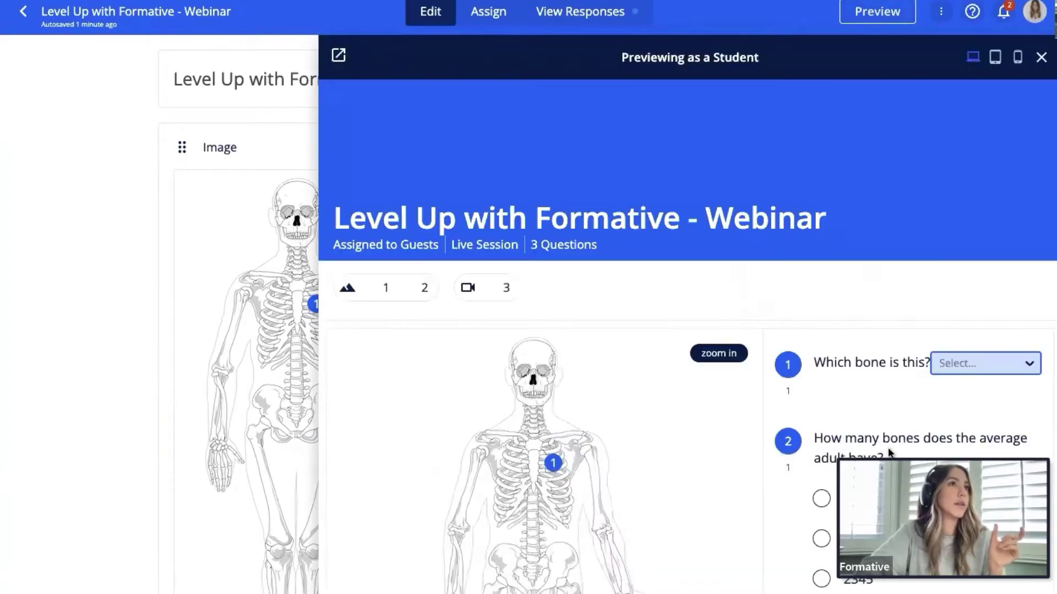
pyautogui.scroll(-5, 881, 451)
pyautogui.scroll(-2, 595, 358)
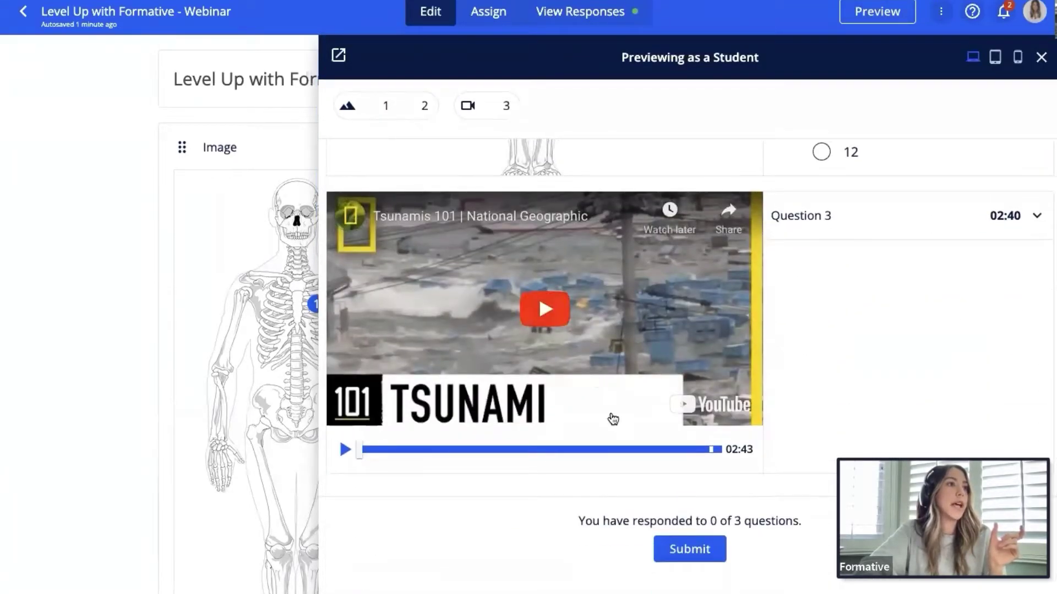
pyautogui.click(1037, 218)
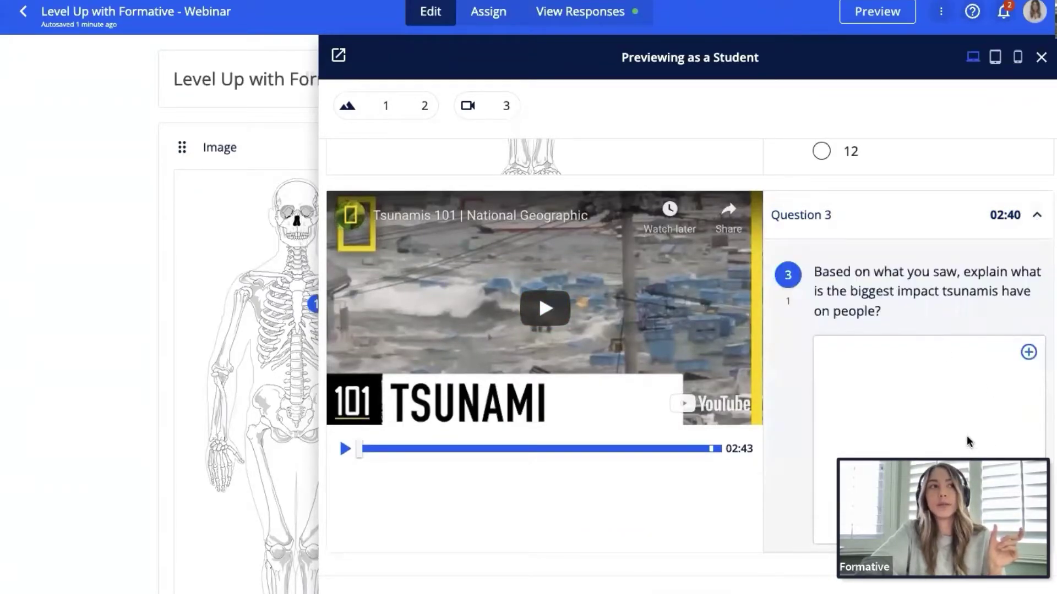
pyautogui.click(1038, 218)
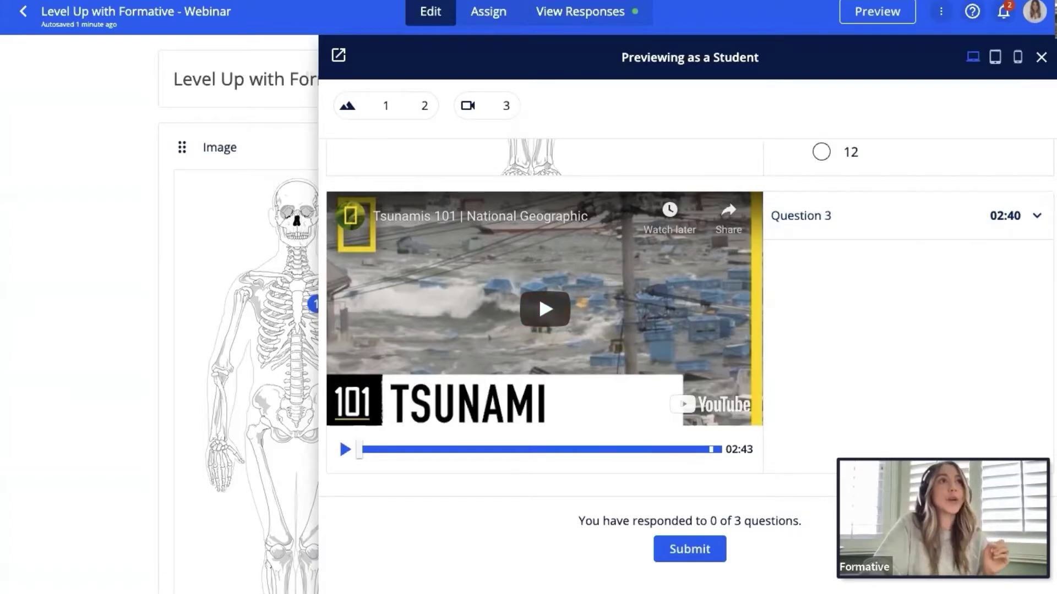
pyautogui.click(1041, 59)
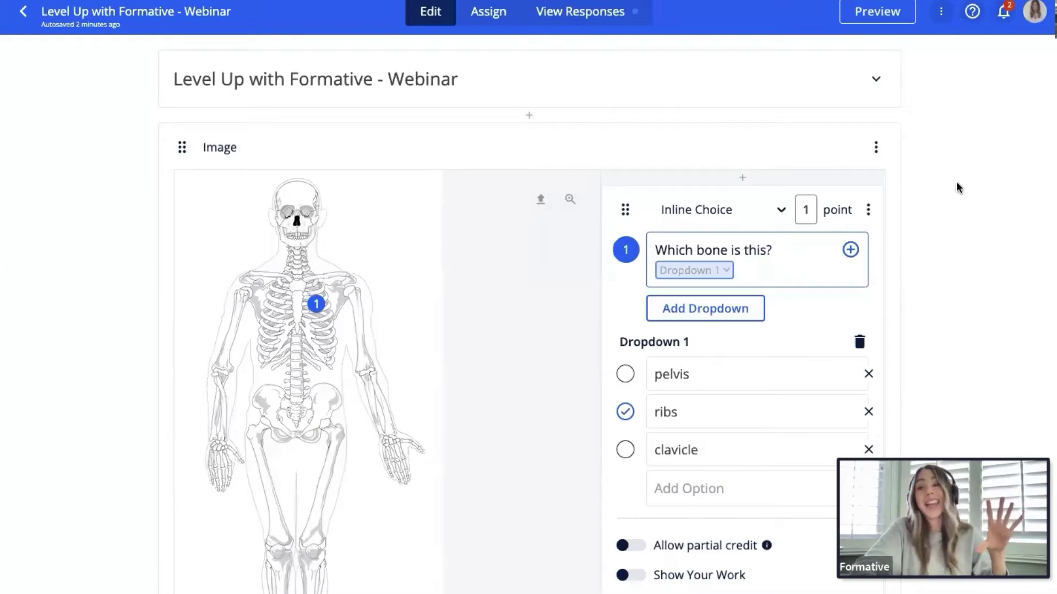
# Add a section above the skeleton image block and name it "Warm Up"
pyautogui.click(530, 118)
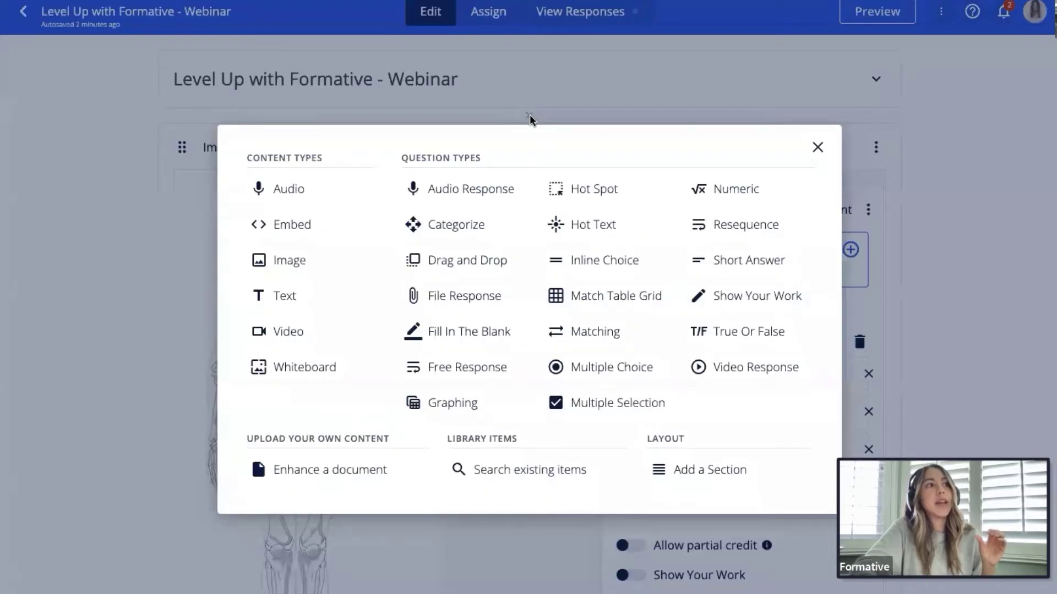
pyautogui.click(716, 477)
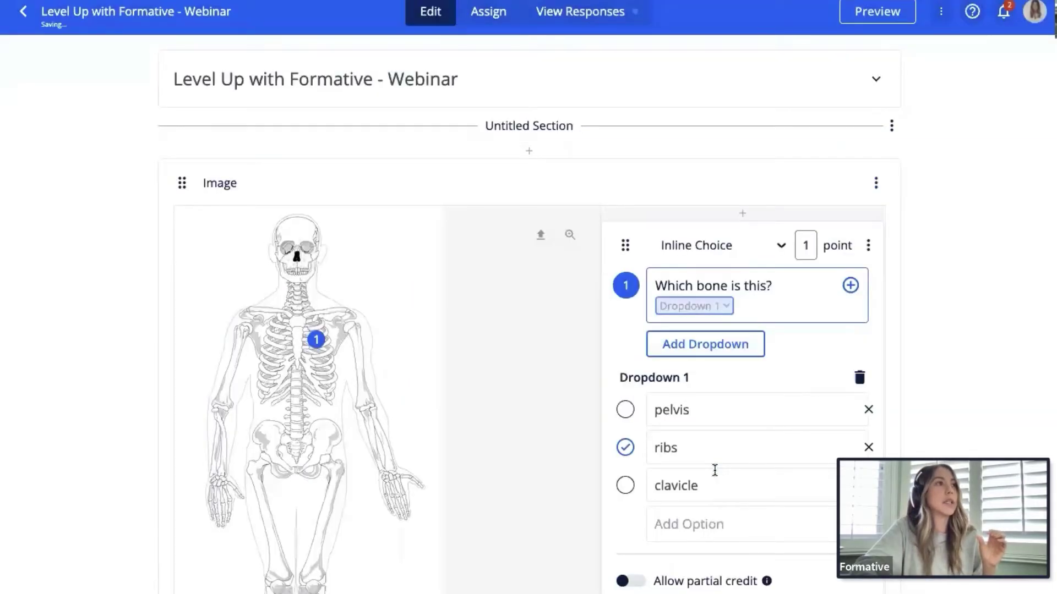
pyautogui.click(525, 125)
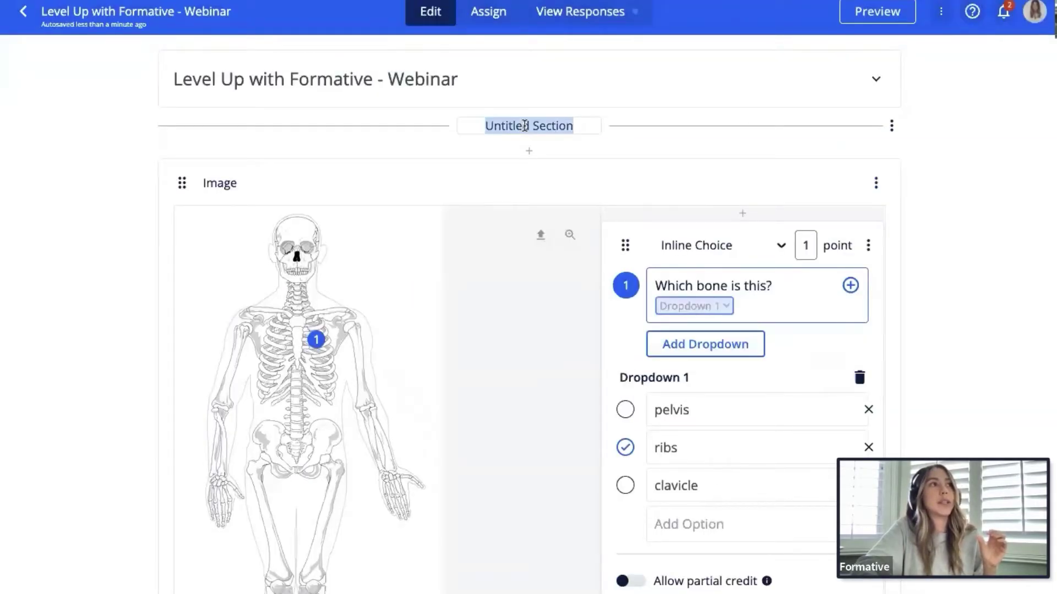
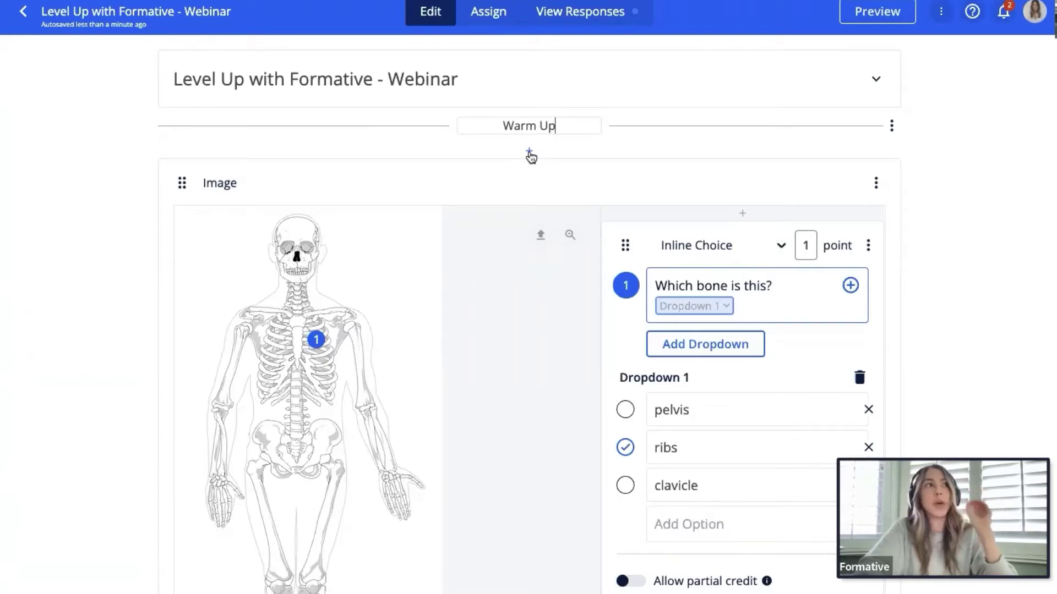
# Add a Short Answer question to the Warm Up section that asks "How are you feeling today?"
pyautogui.click(530, 154)
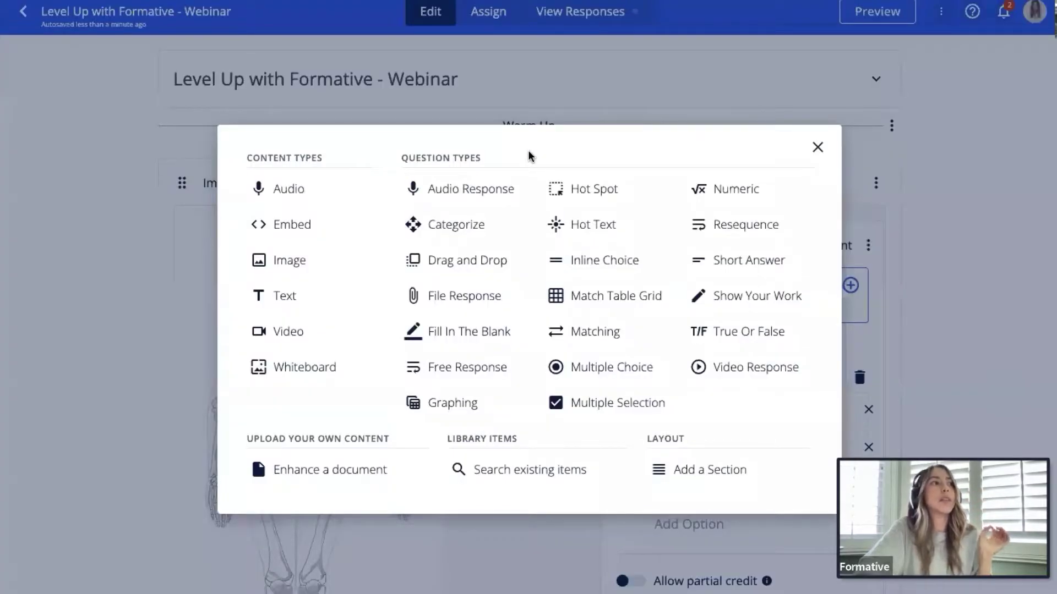
pyautogui.click(743, 268)
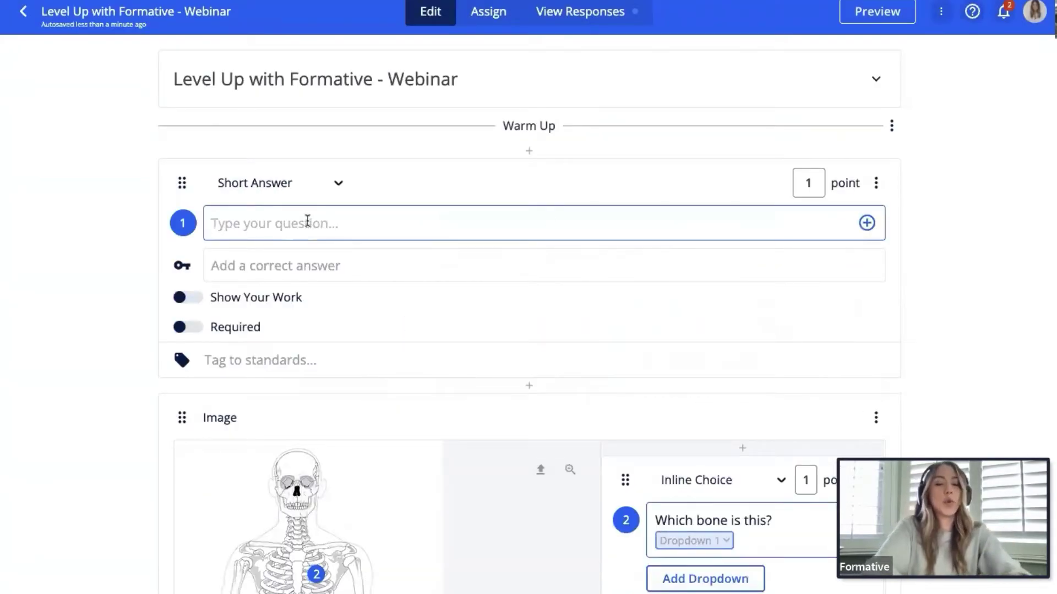
pyautogui.write('How a')
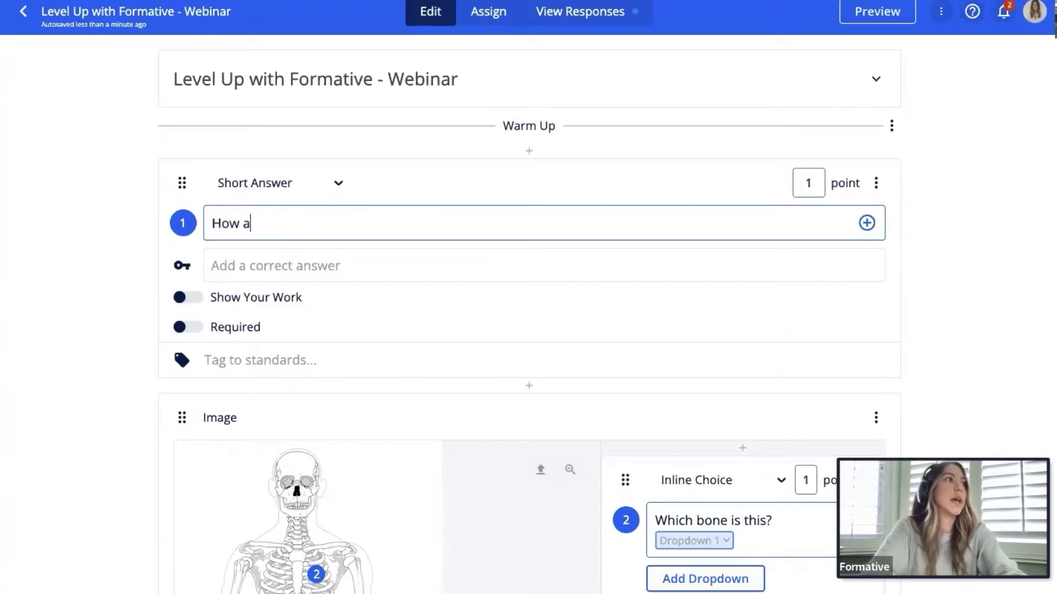
pyautogui.write('re you feeling today?')
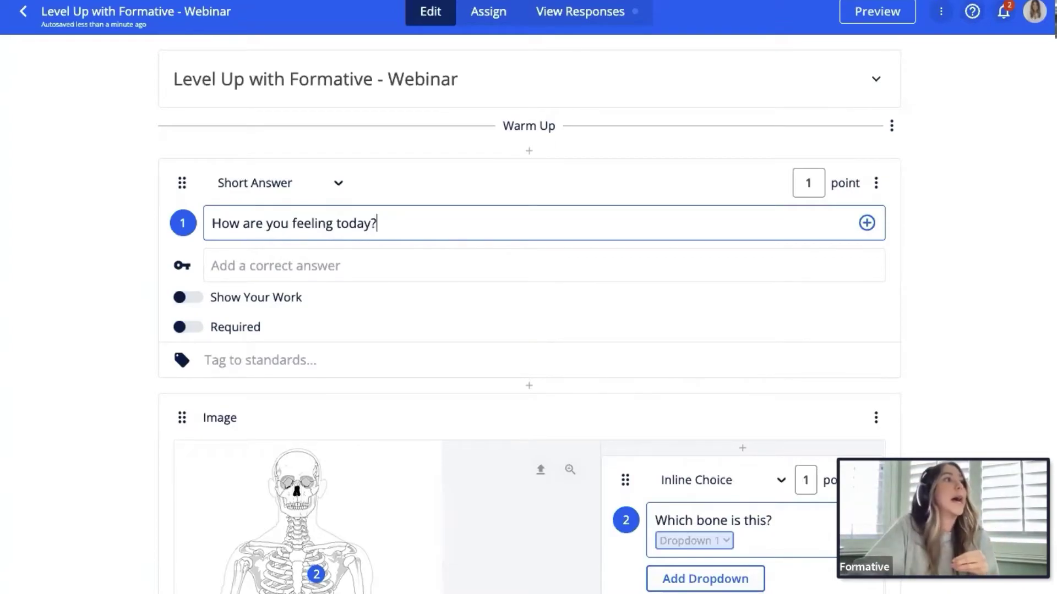
# Add a section between the Short Answer question and the skeleton image block and name it "Review"
pyautogui.scroll(-2, 399, 235)
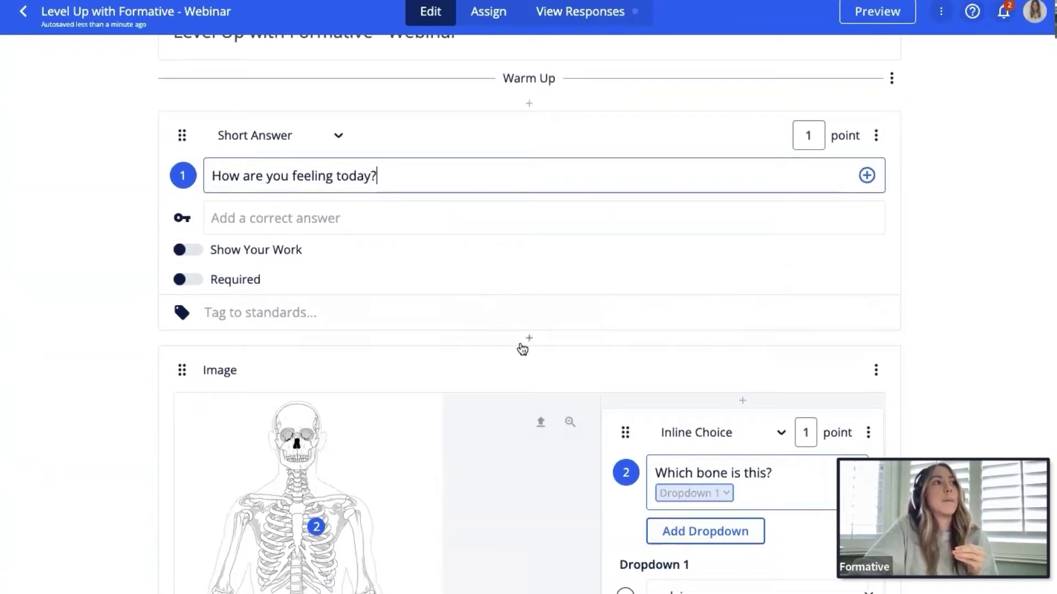
pyautogui.click(529, 339)
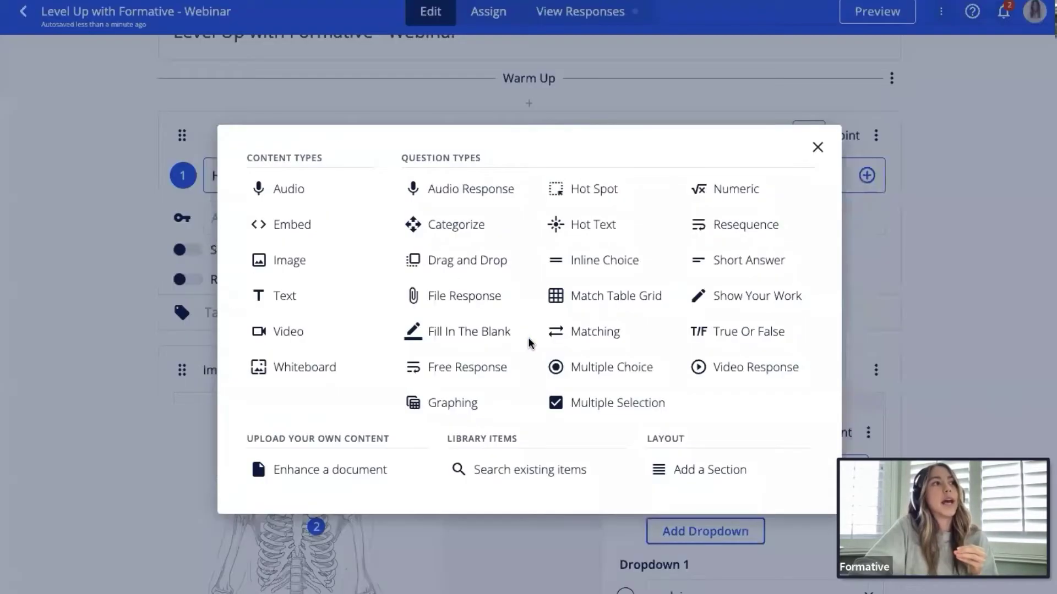
pyautogui.click(705, 470)
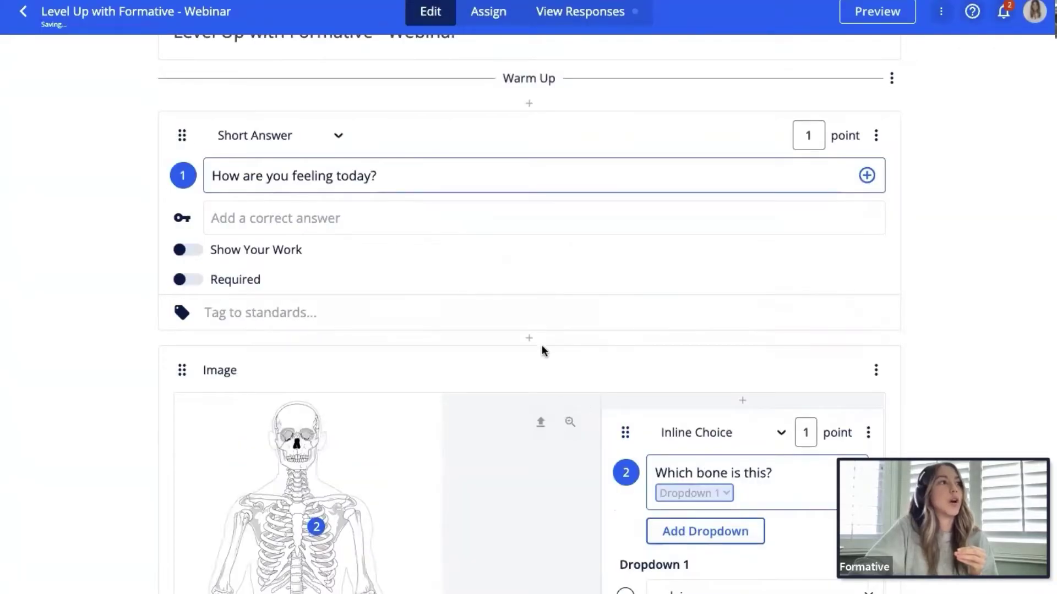
pyautogui.click(521, 364)
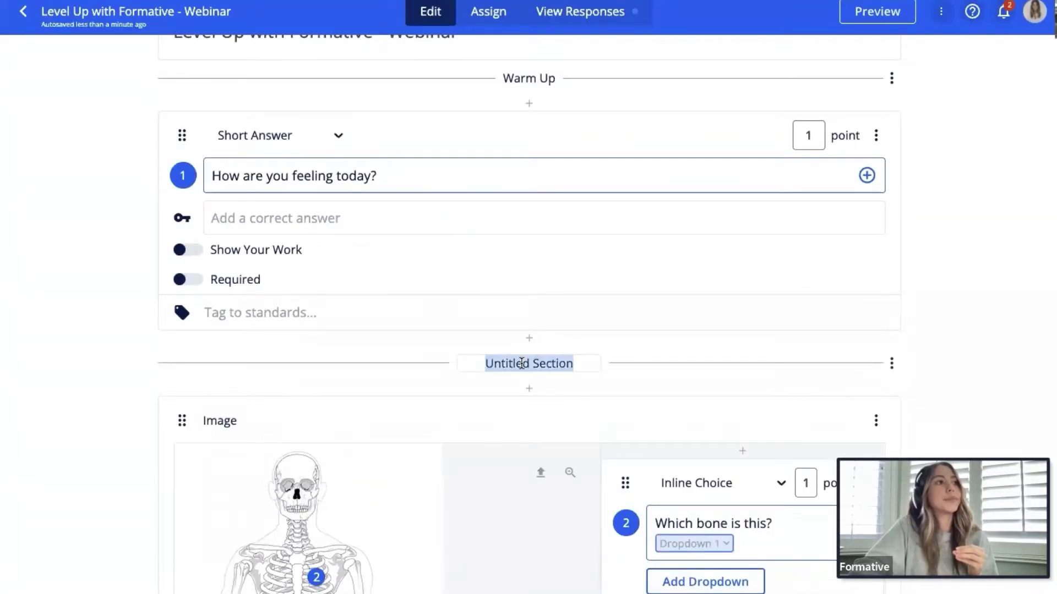
pyautogui.write('Review')
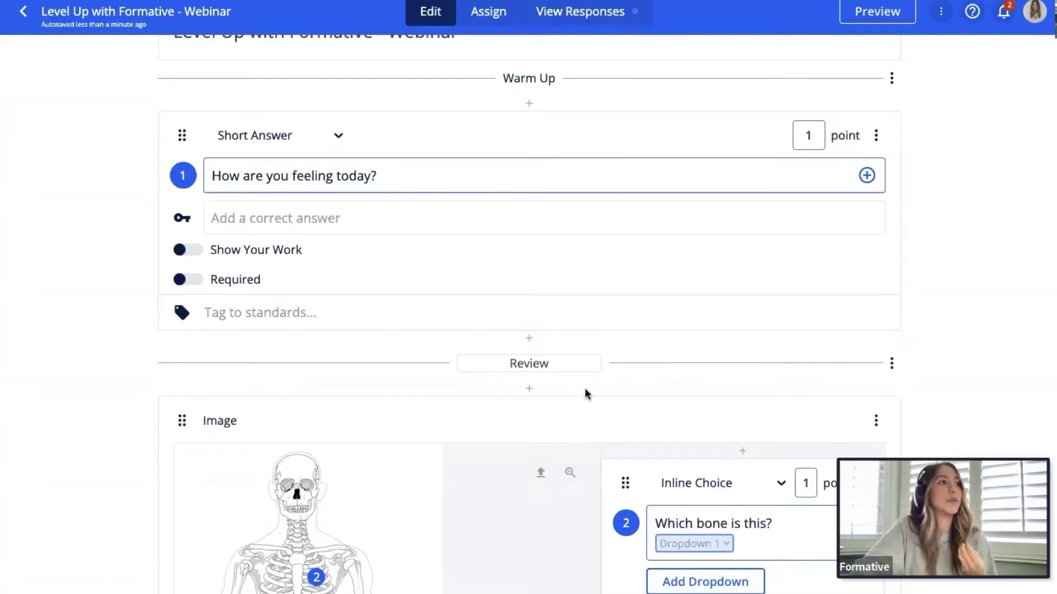
pyautogui.click(530, 393)
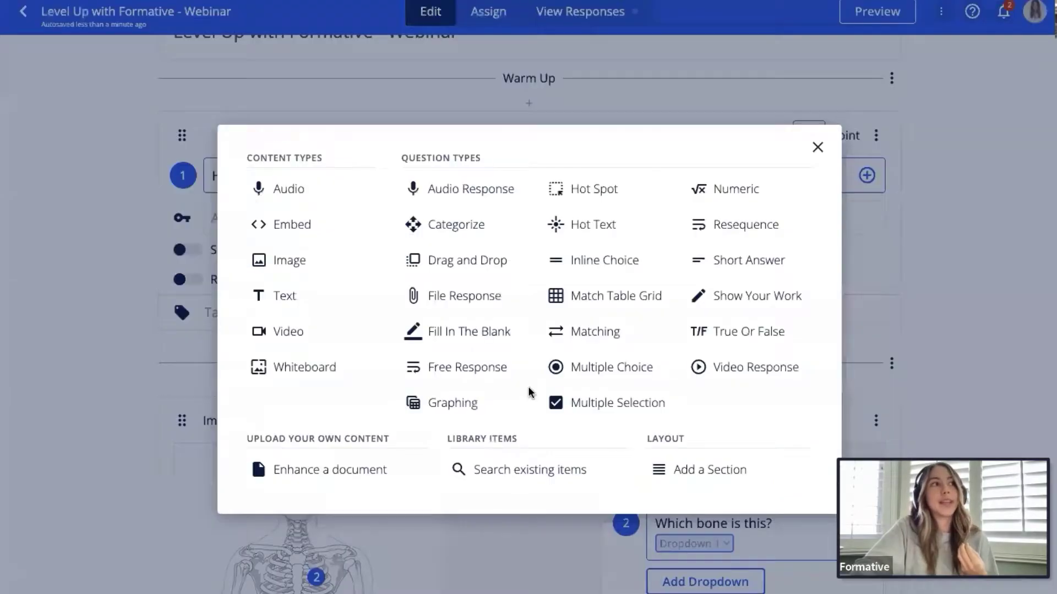
pyautogui.click(817, 149)
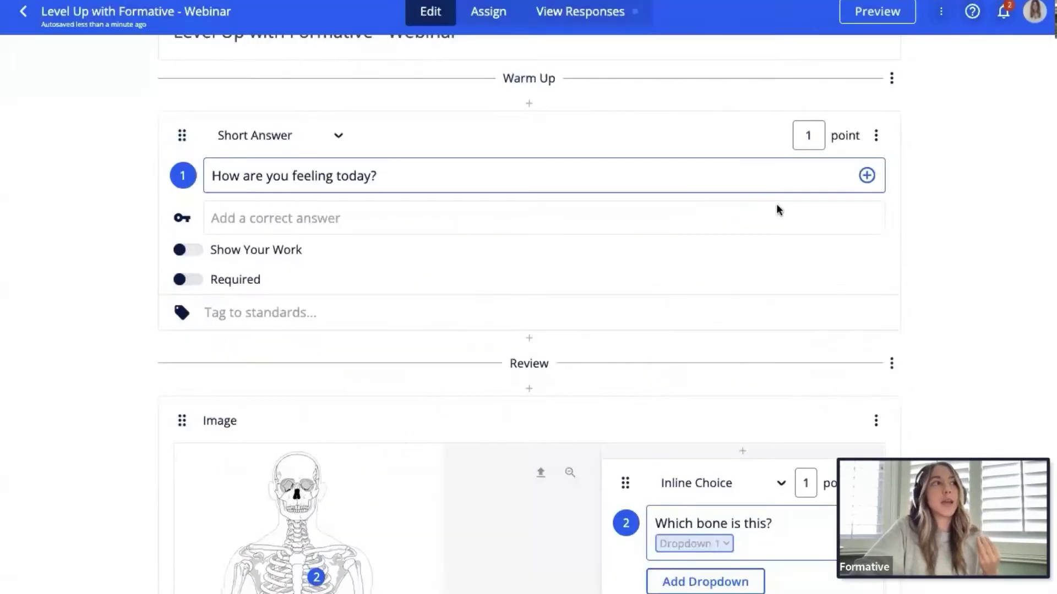
# Add a section between the skeleton image block and the tsunami video and name it "Part 1"
pyautogui.scroll(-5, 973, 434)
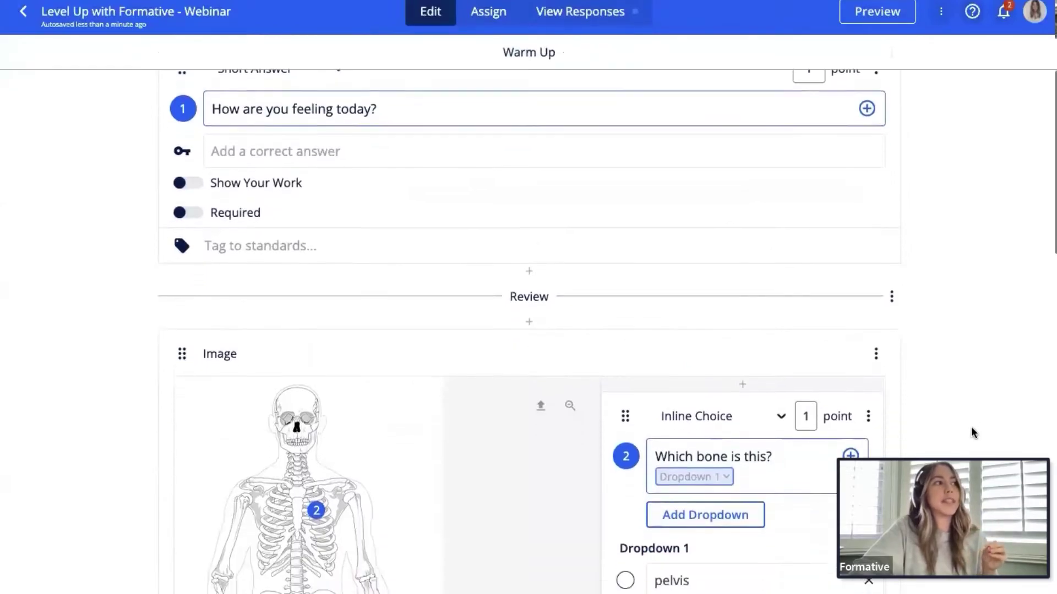
pyautogui.scroll(-12, 973, 433)
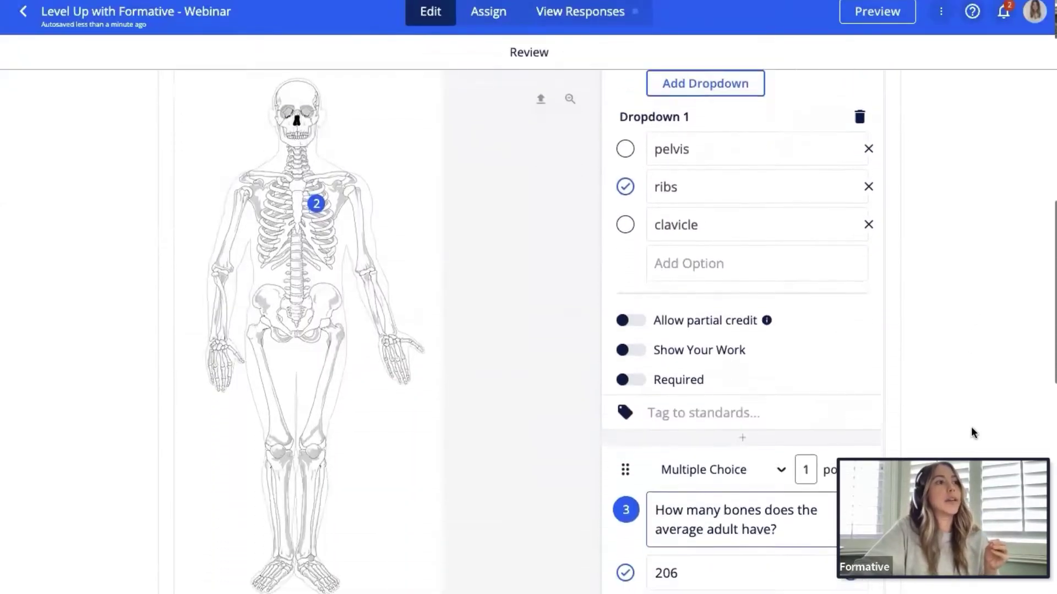
pyautogui.scroll(-4, 973, 433)
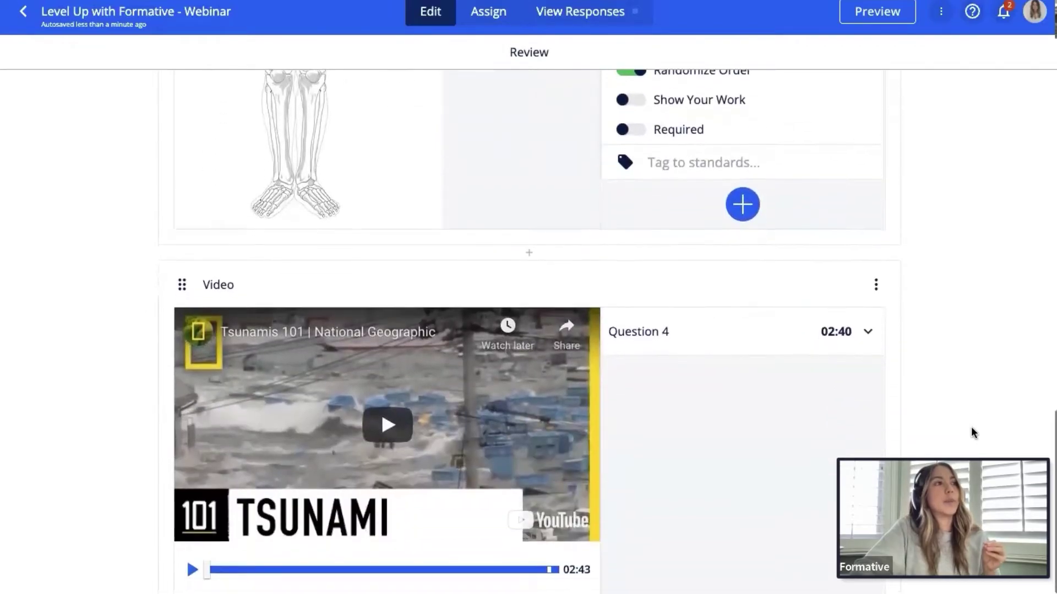
pyautogui.click(529, 195)
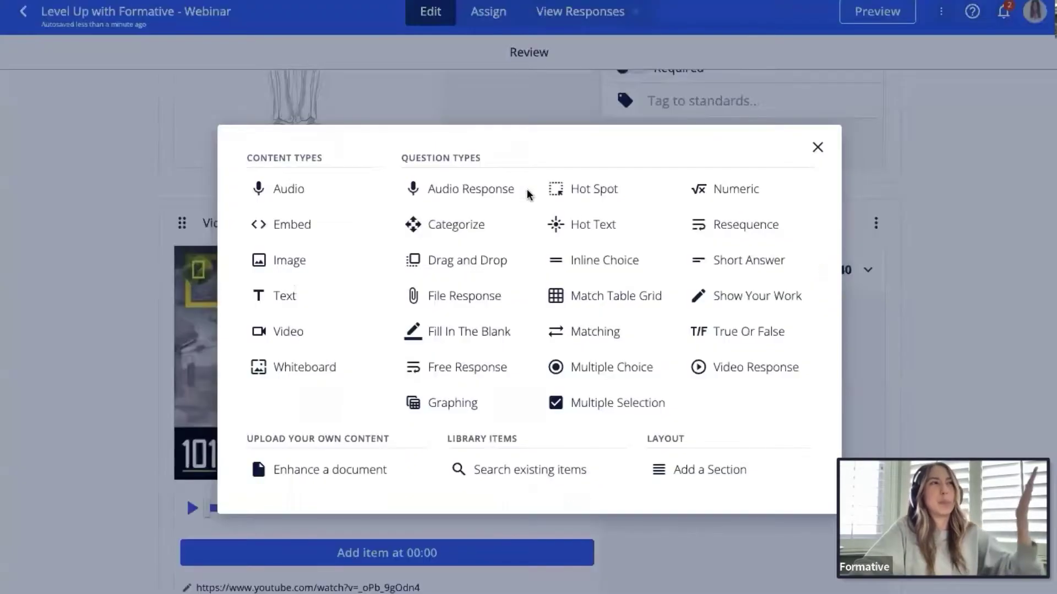
pyautogui.click(698, 475)
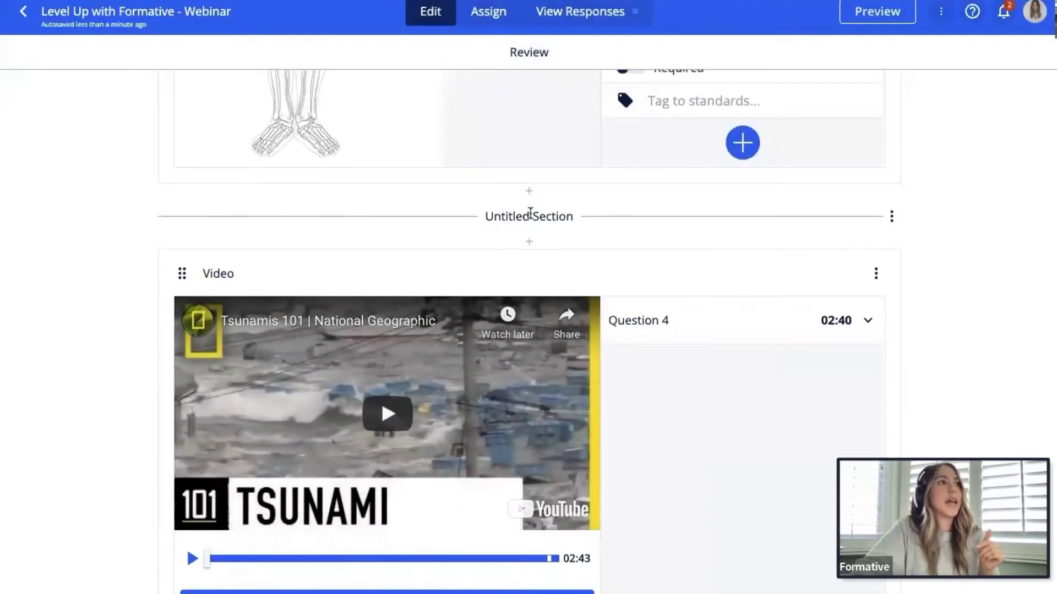
pyautogui.click(530, 215)
pyautogui.write('Pa')
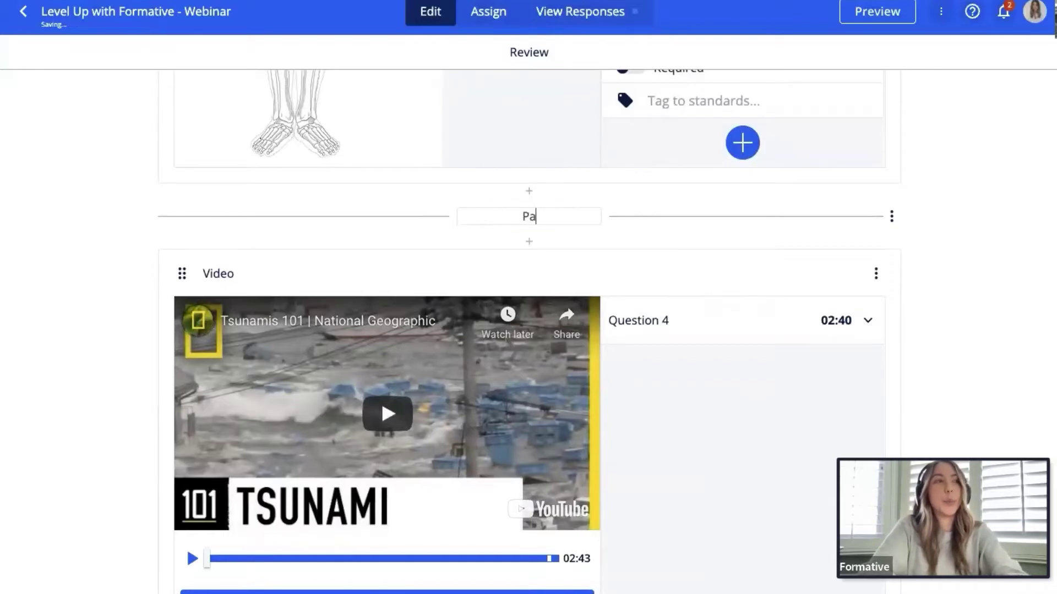
pyautogui.write('rt 1')
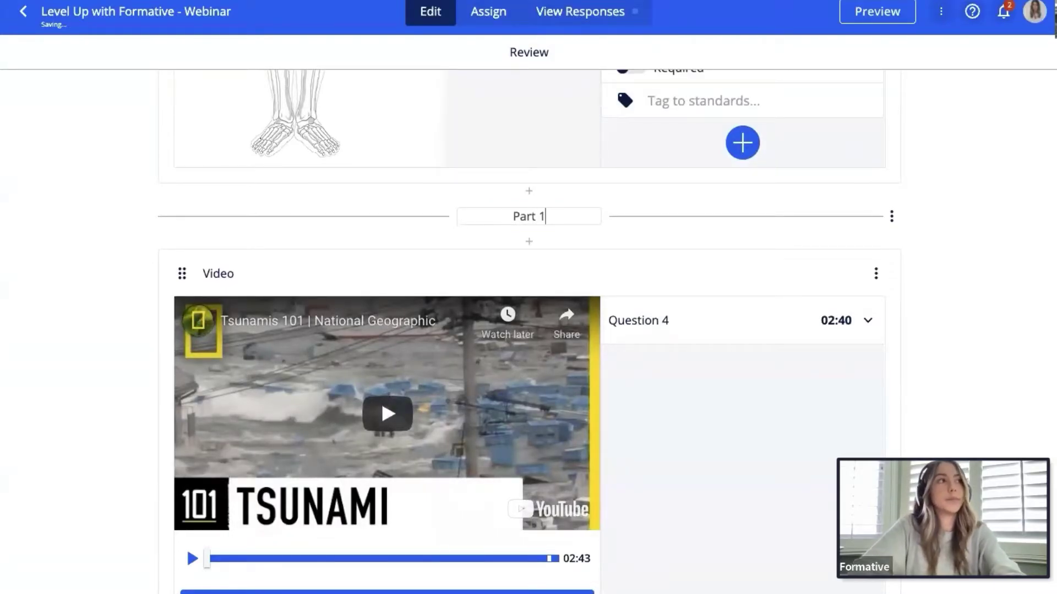
# Add a section below the tsunami video and name it "Checks for understanding"
pyautogui.scroll(-3, 802, 450)
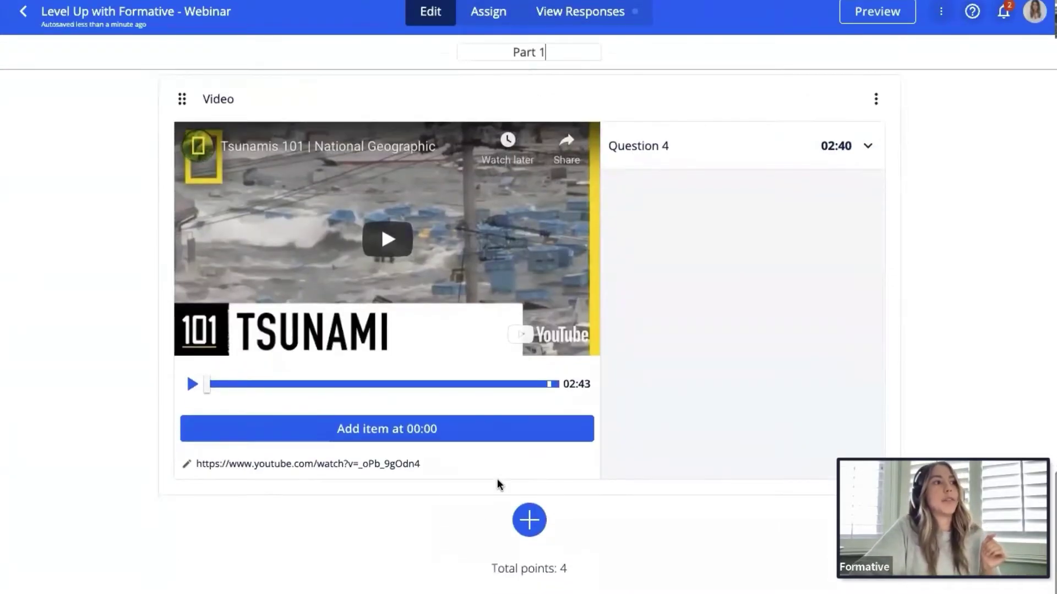
pyautogui.click(541, 521)
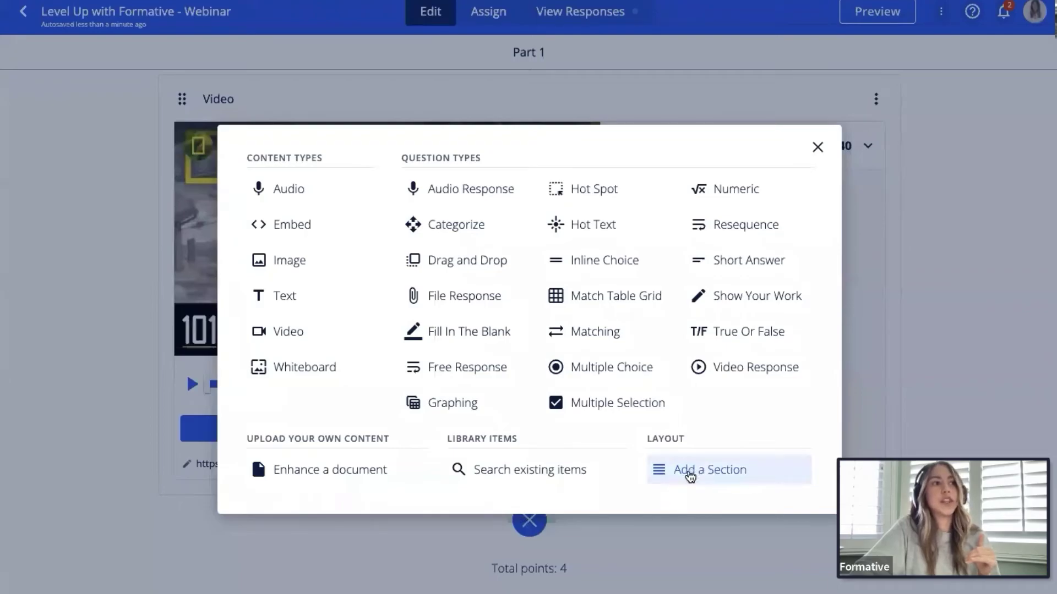
pyautogui.click(705, 472)
pyautogui.click(520, 528)
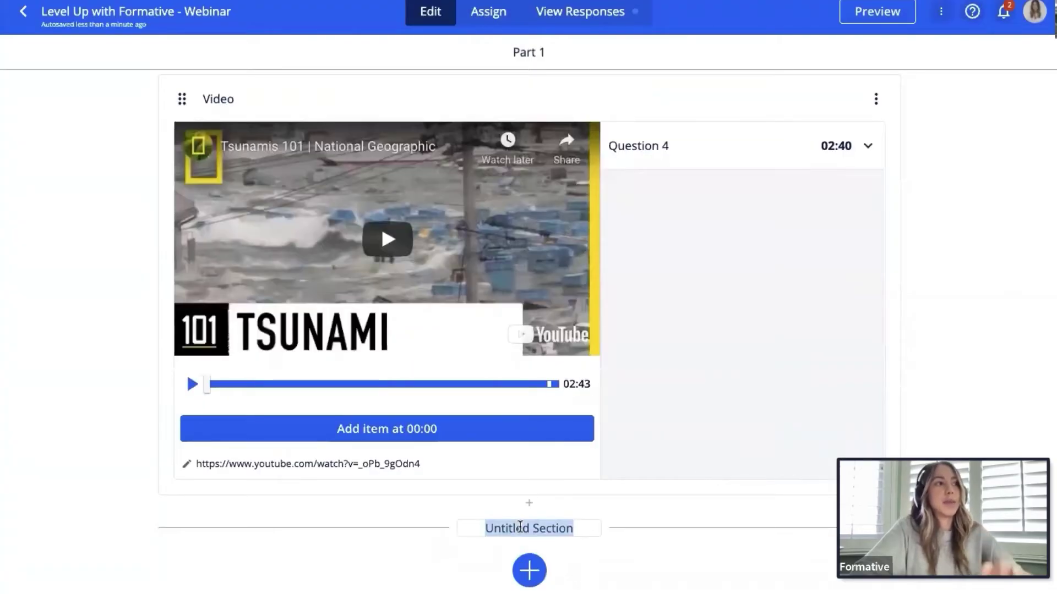
pyautogui.write('Check')
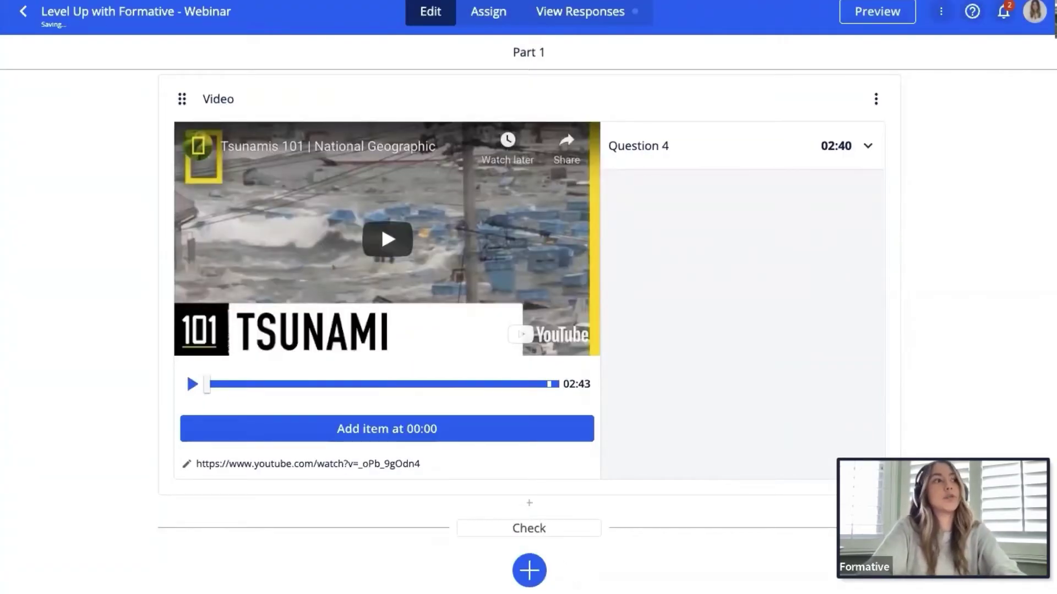
pyautogui.write('s for understan')
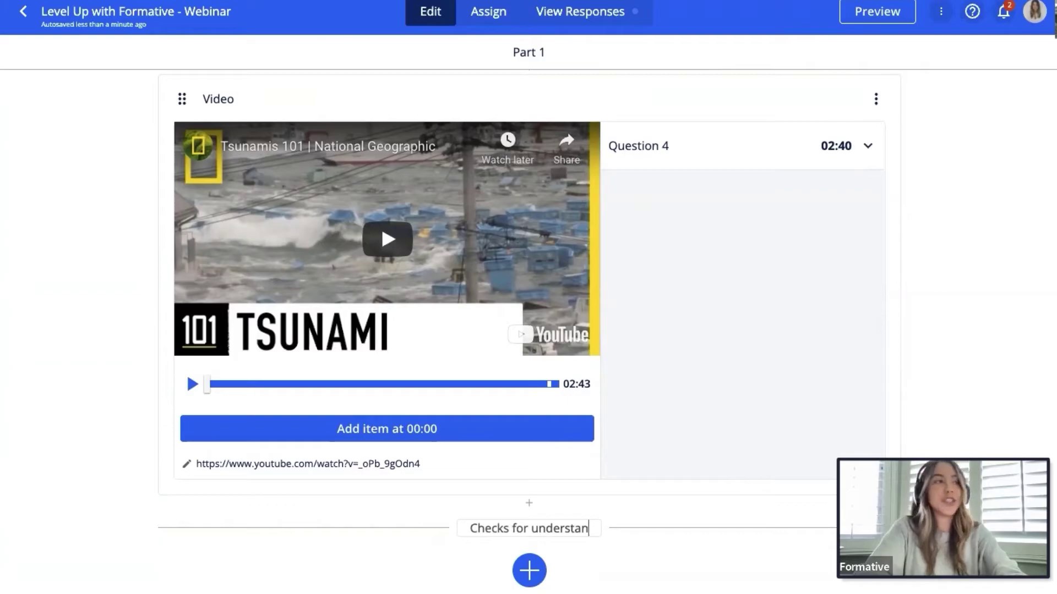
pyautogui.write('ding')
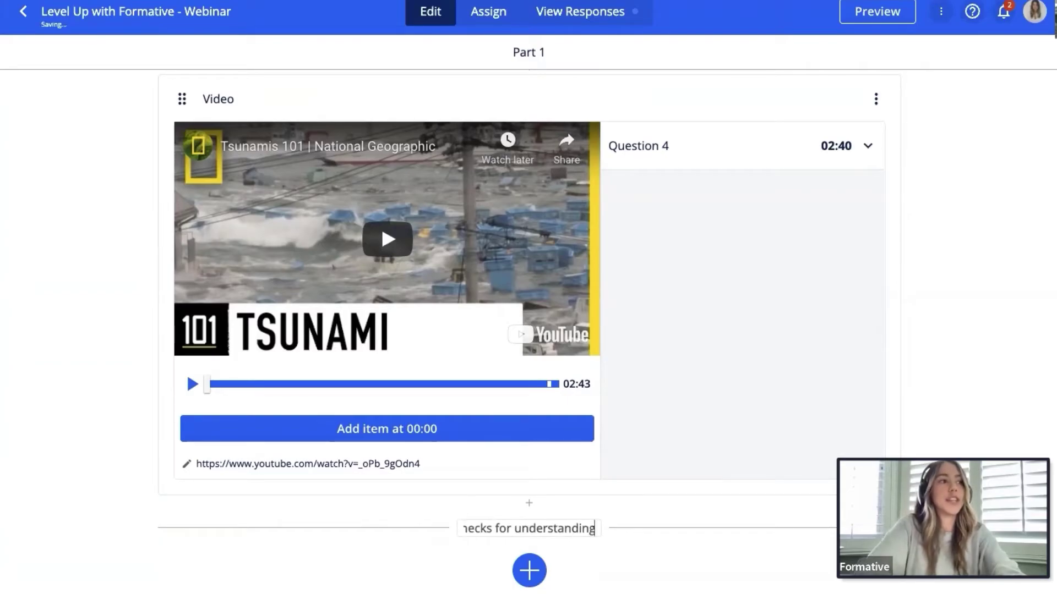
pyautogui.click(949, 309)
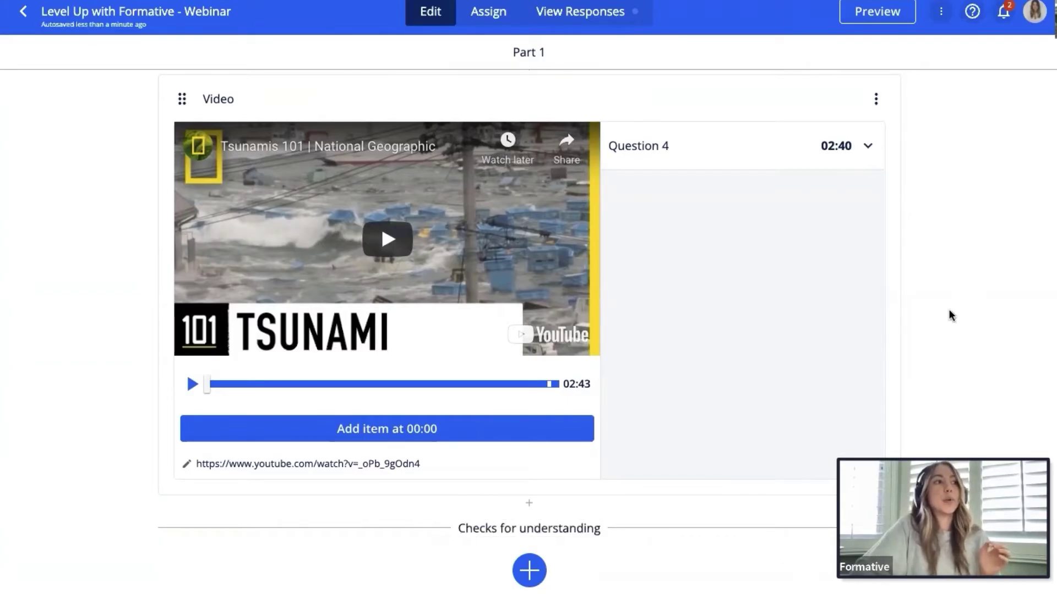
# Preview the formative as a student, go through the Warm Up, Review and Part 1 sections, and close the preview
pyautogui.scroll(15, 949, 309)
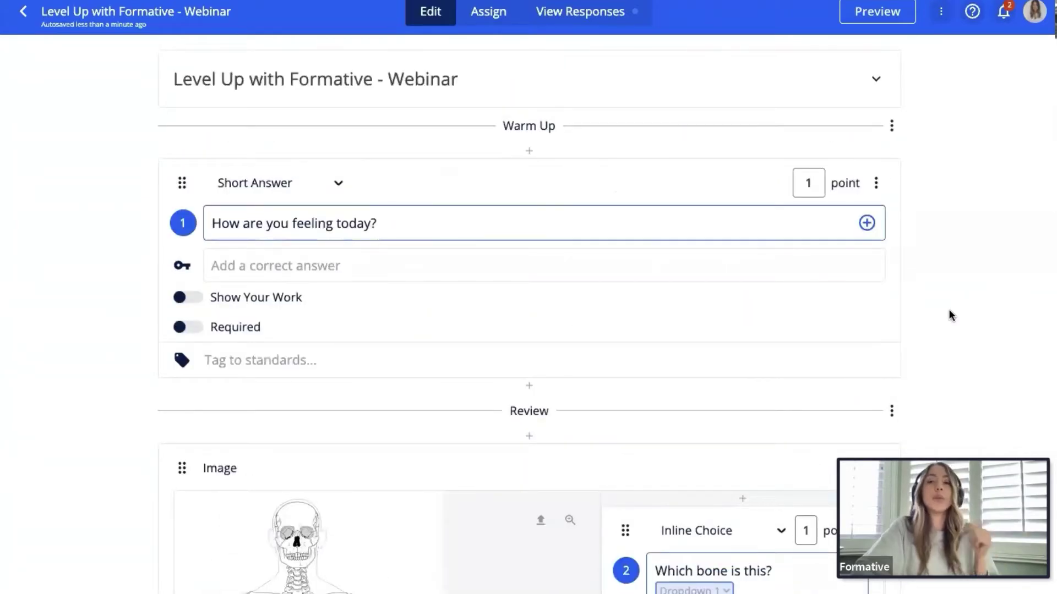
pyautogui.click(878, 12)
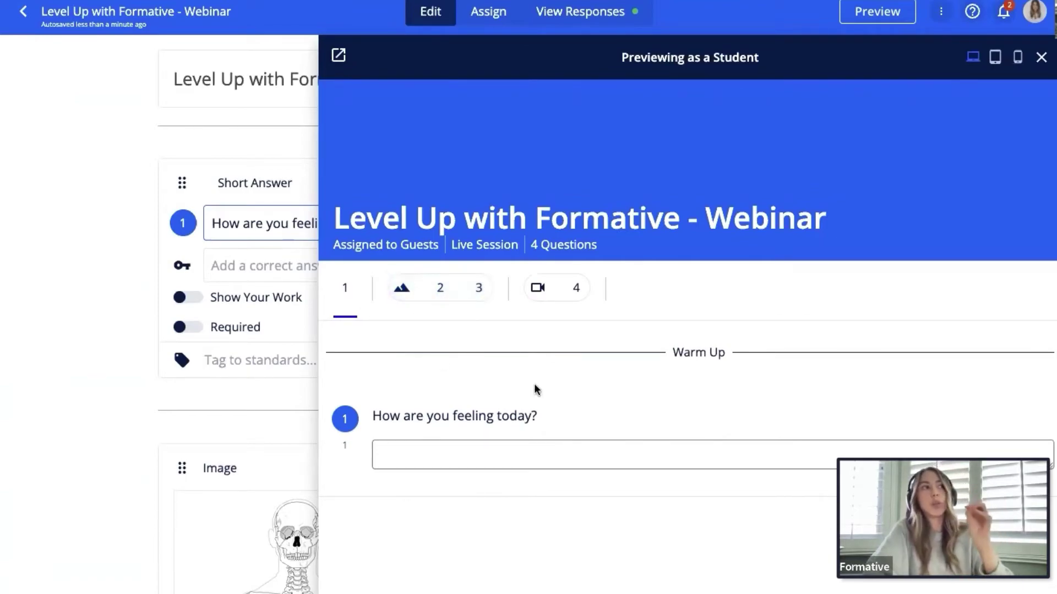
pyautogui.click(440, 290)
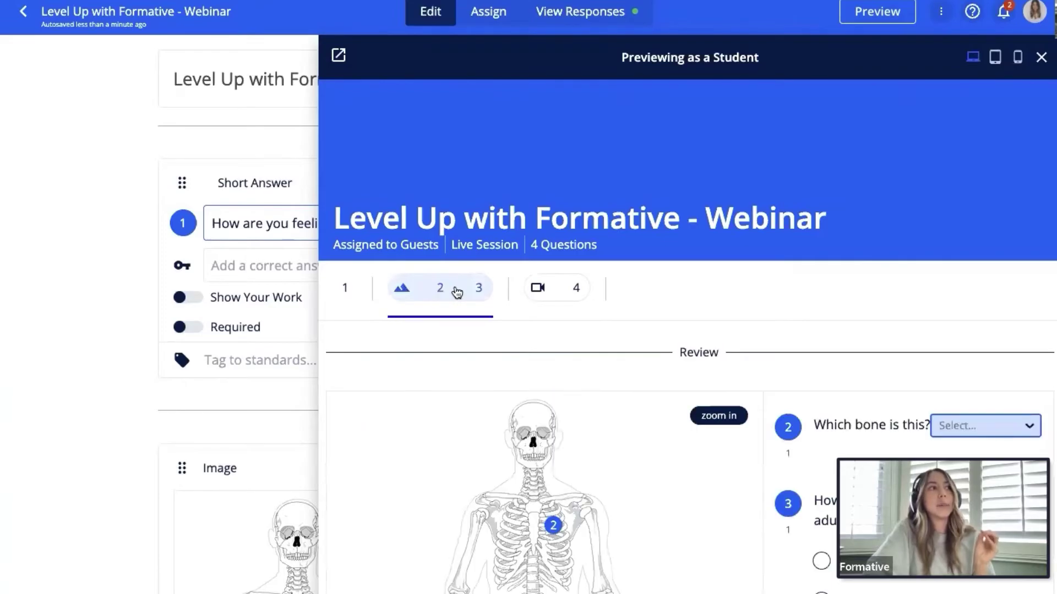
pyautogui.click(578, 290)
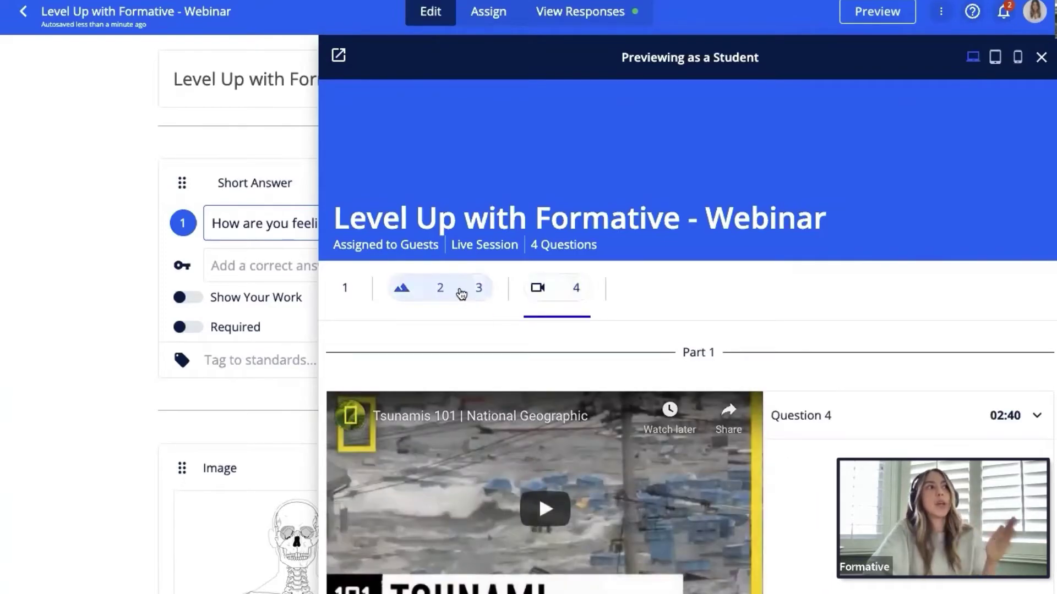
pyautogui.click(443, 292)
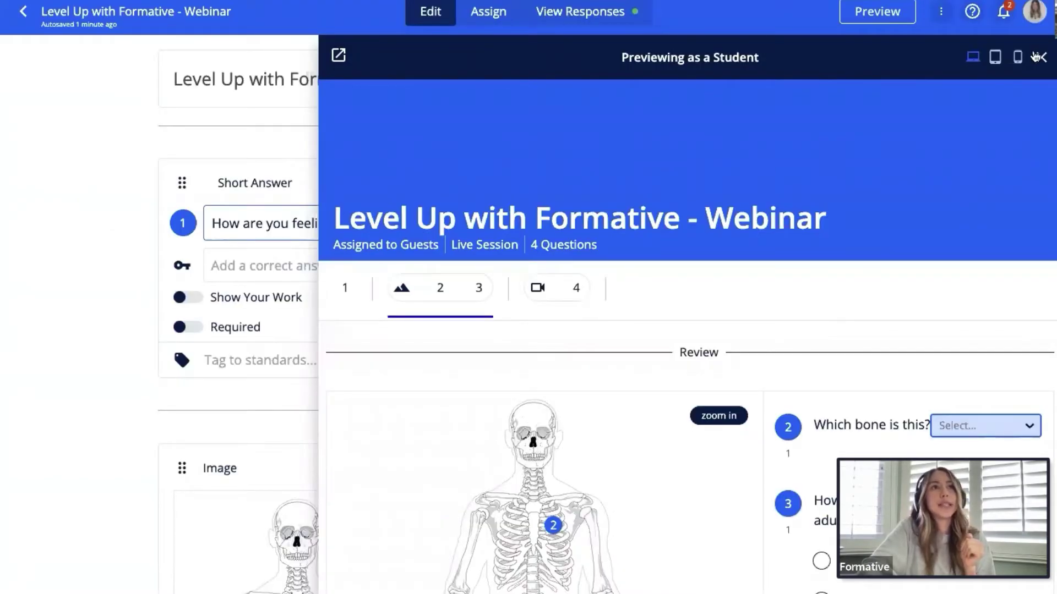
pyautogui.click(1041, 57)
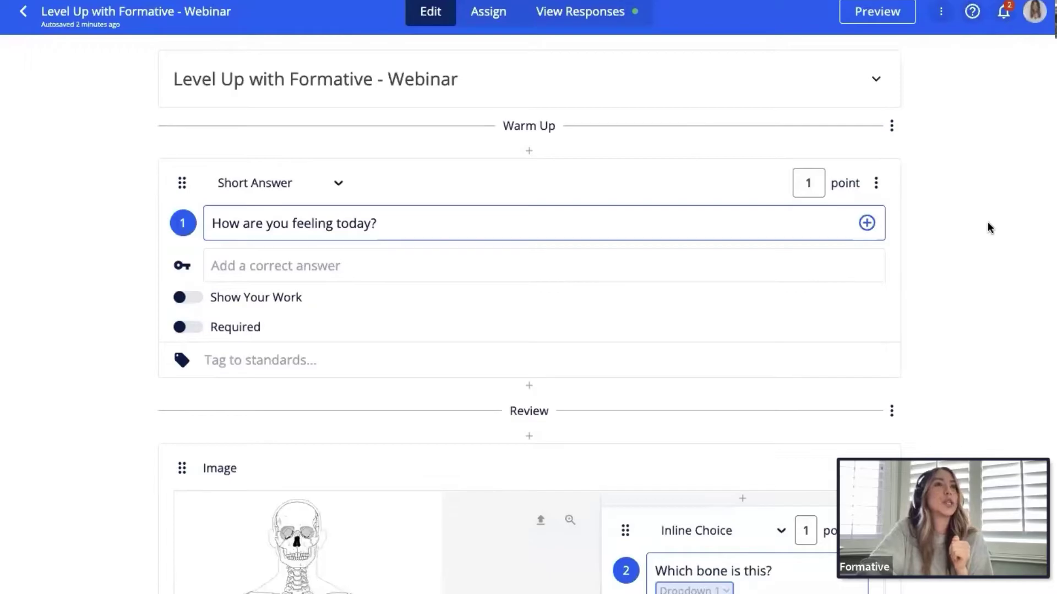
# Look over the item types that can be added under "Checks for understanding", and expand Question 4 beside the tsunami video
pyautogui.scroll(-20, 955, 324)
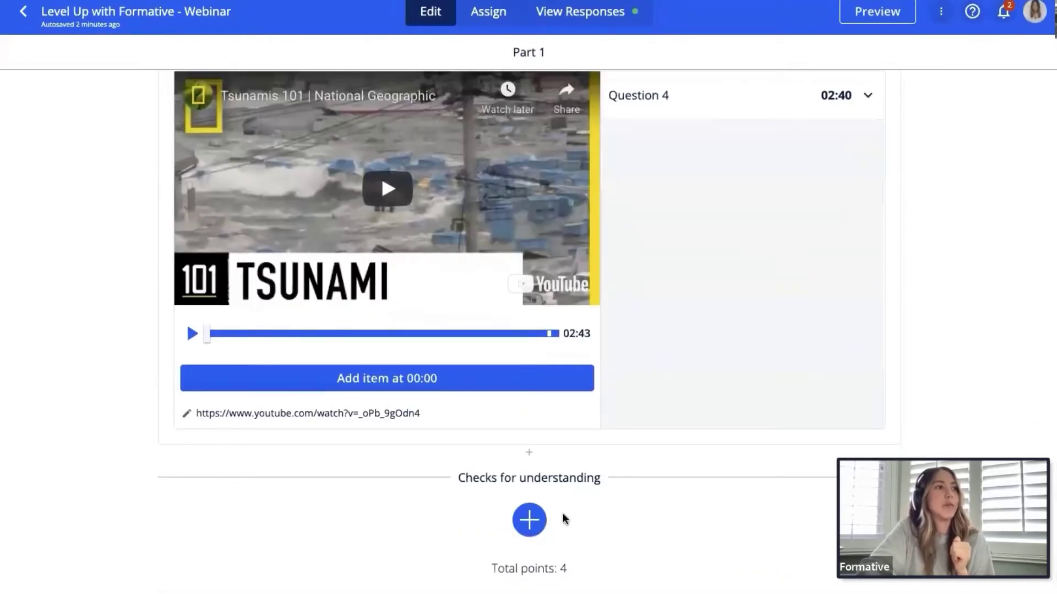
pyautogui.click(529, 517)
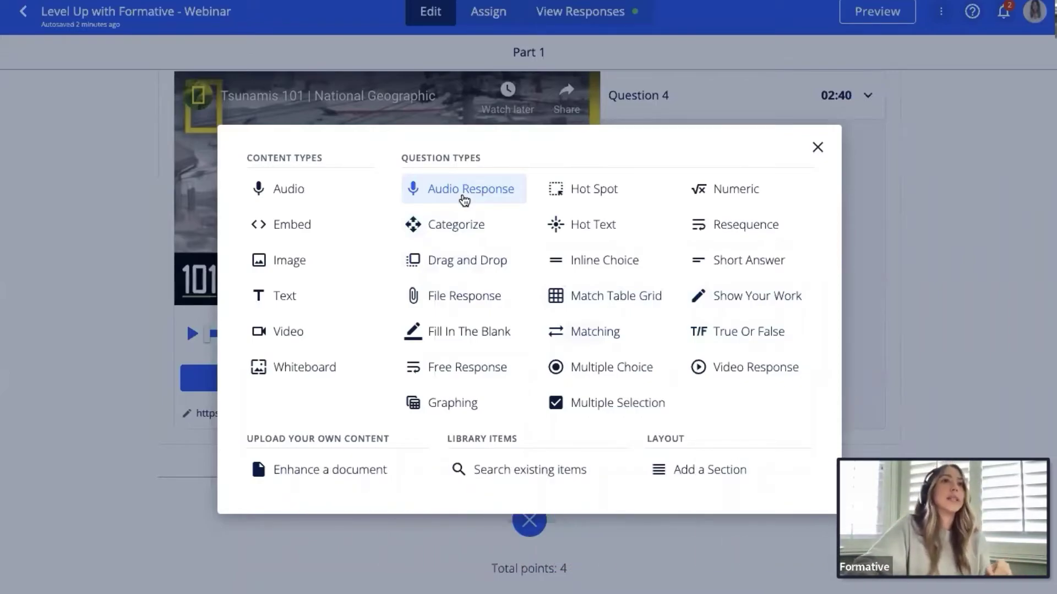
pyautogui.click(818, 148)
pyautogui.scroll(2, 807, 243)
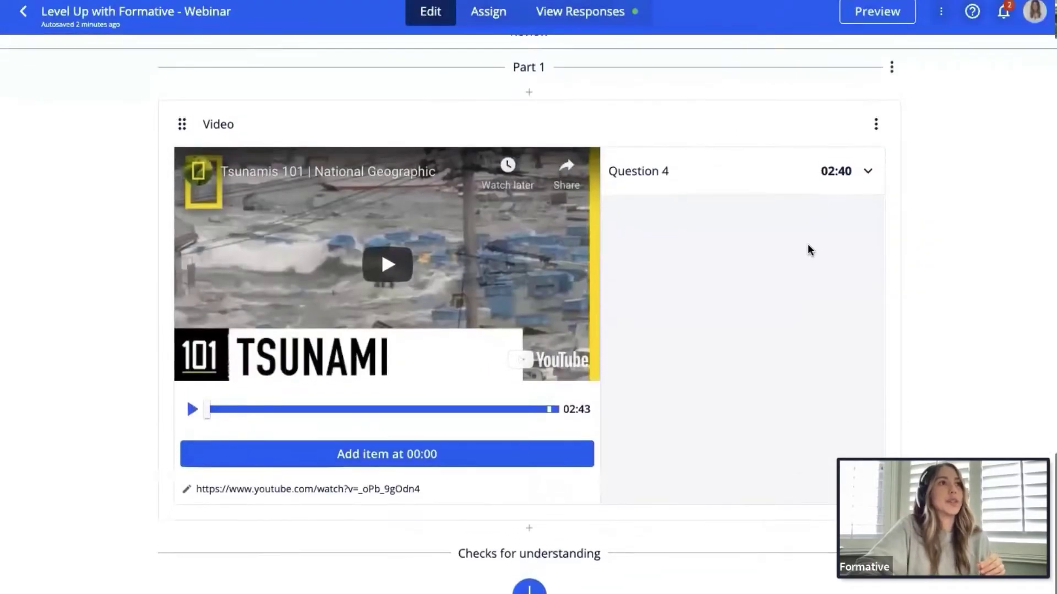
pyautogui.click(866, 174)
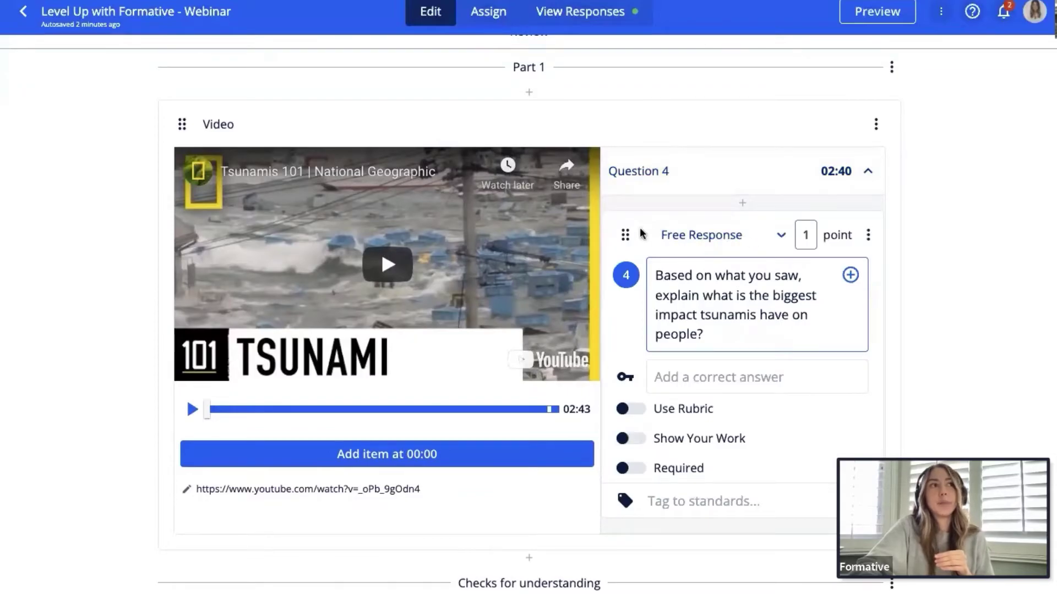
# Enable a rubric for Question 4 beside the tsunami video and title the untitled rubric "ELL Writing Rubric"
pyautogui.scroll(-1, 790, 301)
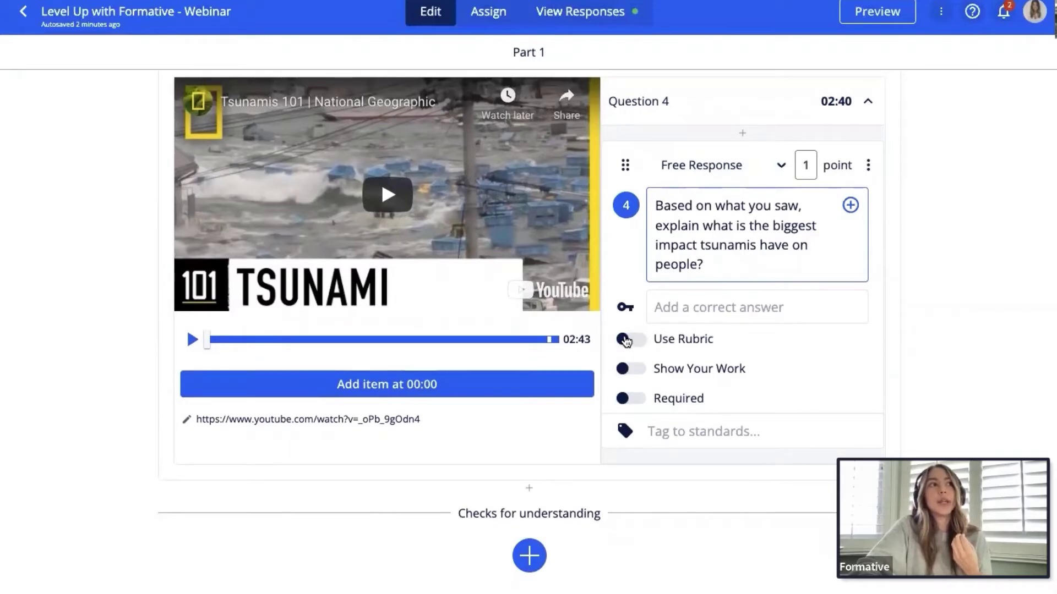
pyautogui.click(626, 339)
pyautogui.scroll(-2, 795, 323)
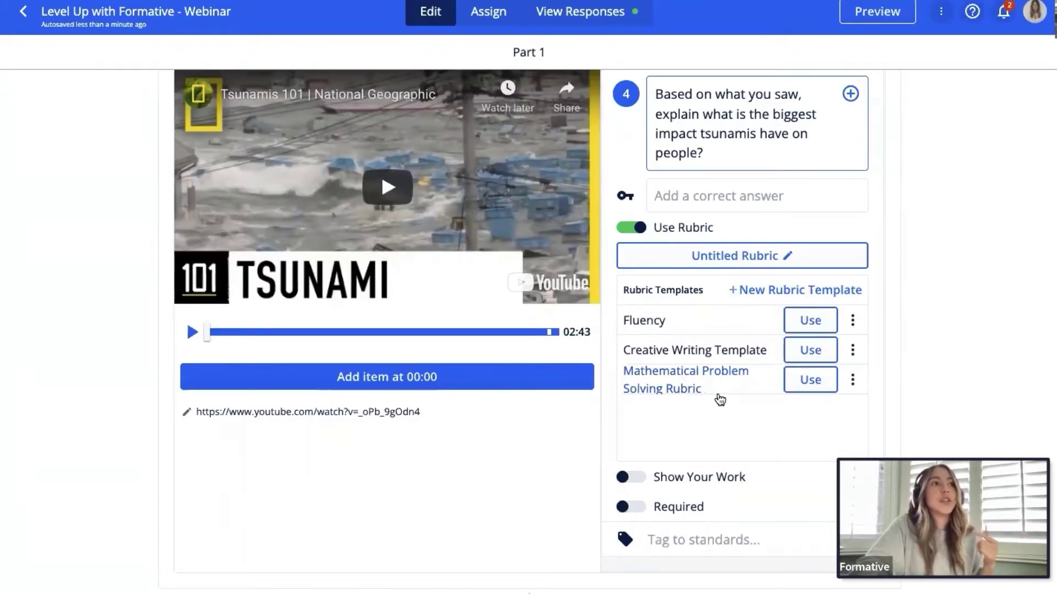
pyautogui.click(730, 261)
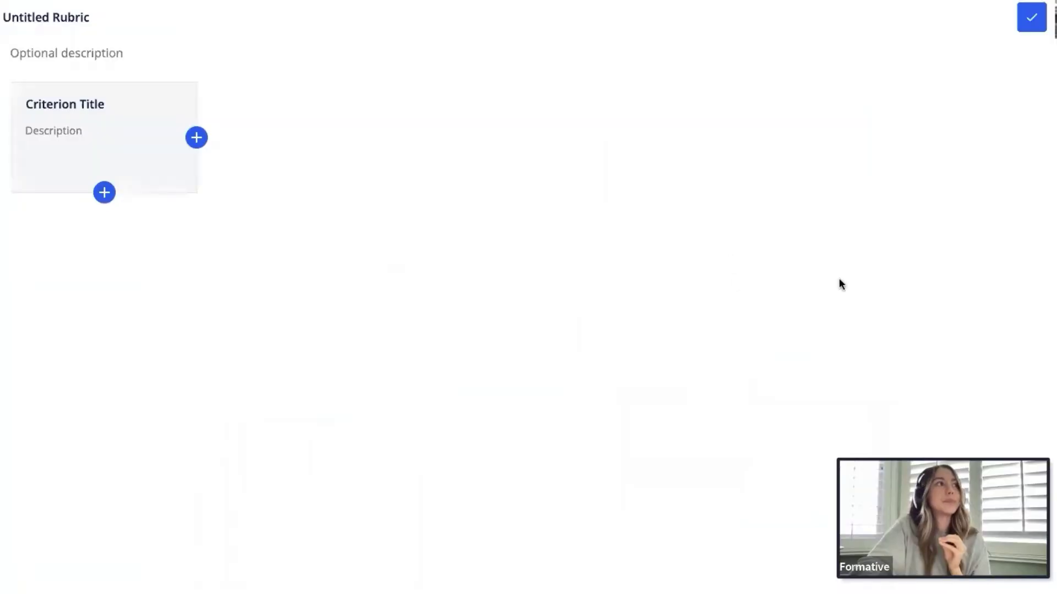
pyautogui.click(68, 17)
pyautogui.write('ELL')
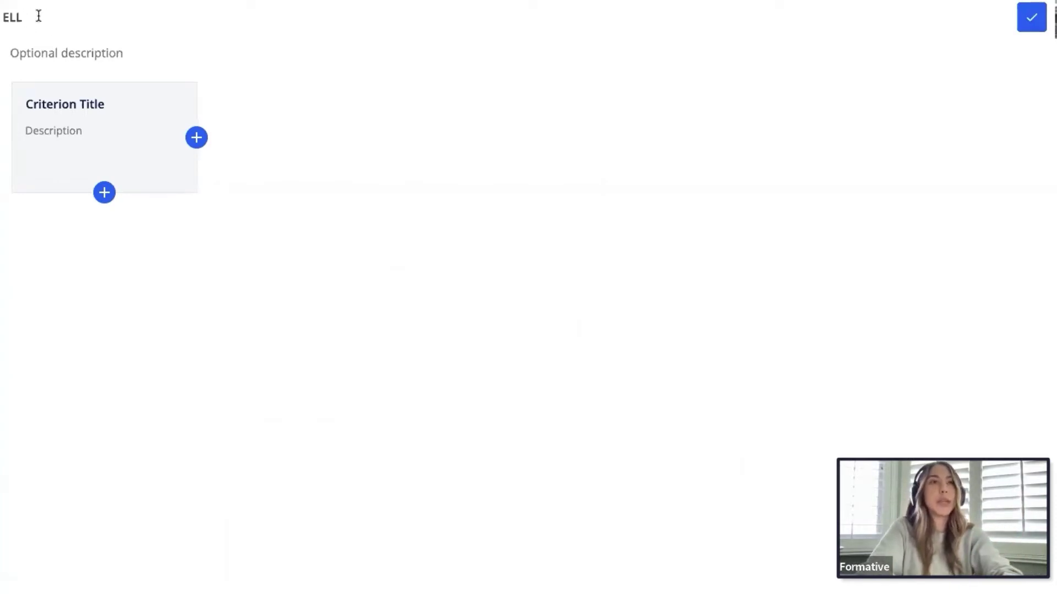
pyautogui.write('Writing R')
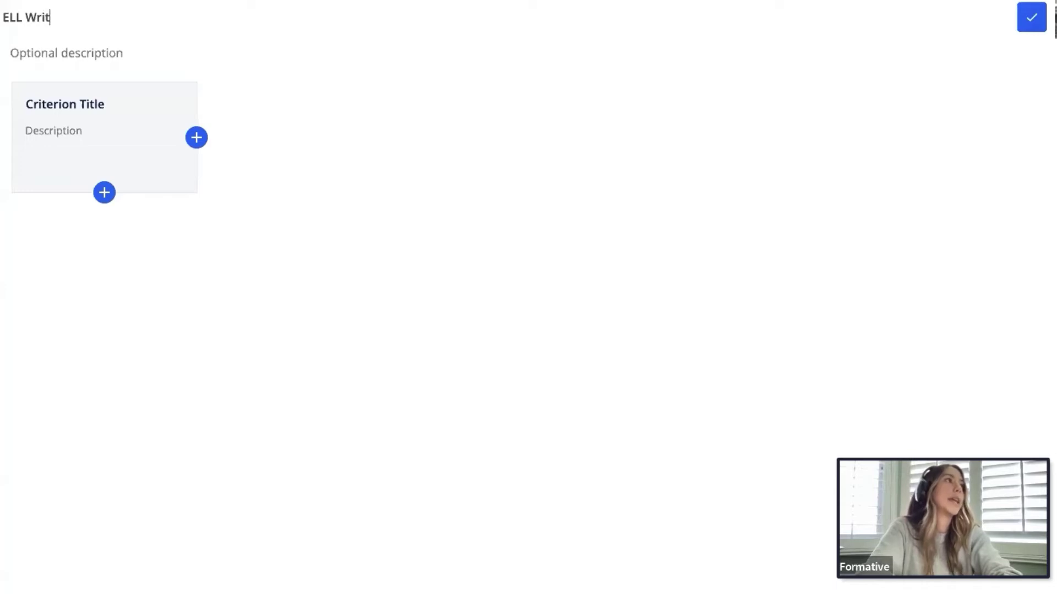
pyautogui.write('ubric')
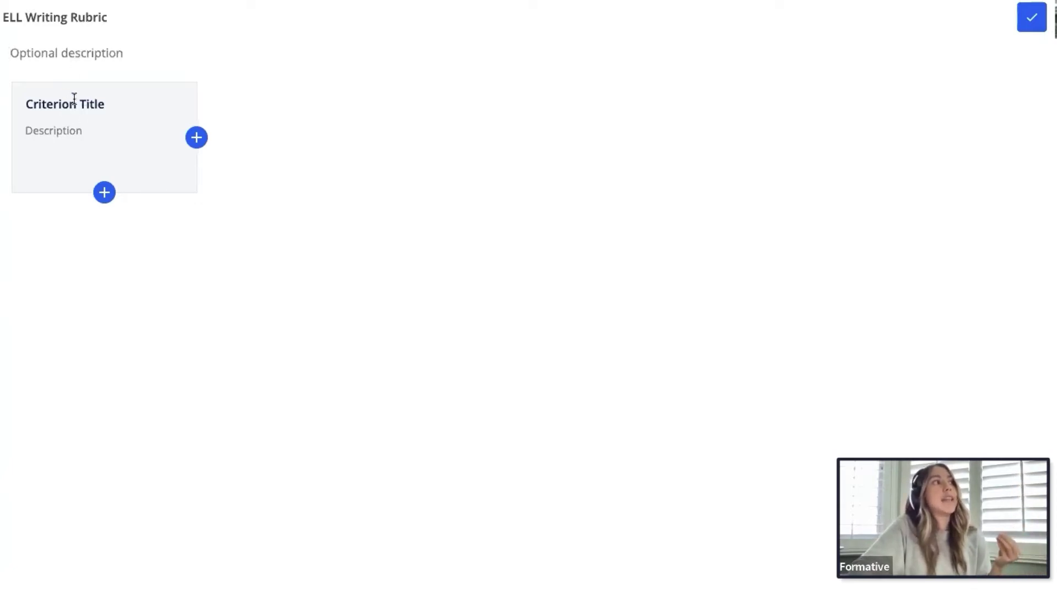
# Add two more criteria to the rubric and title the three criteria "Writing", "Errors" and "Vocabulary"
pyautogui.click(104, 192)
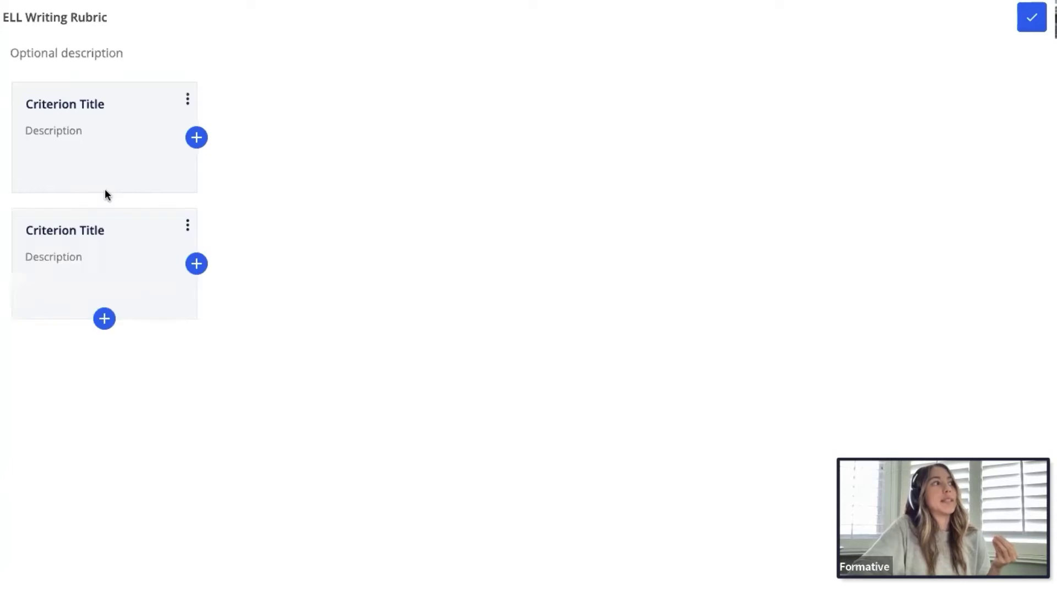
pyautogui.click(103, 320)
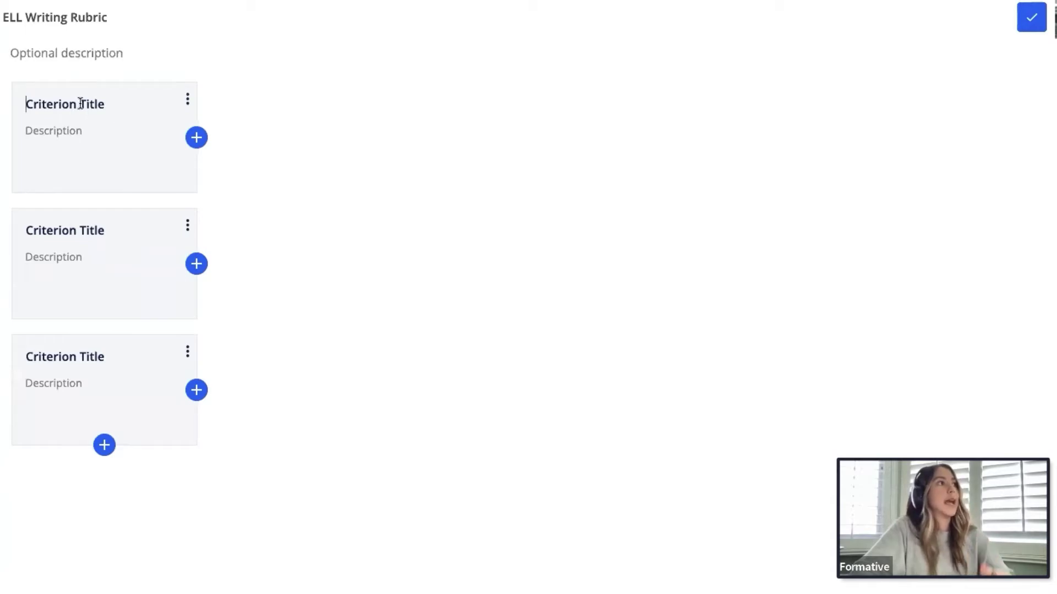
pyautogui.write('Writin')
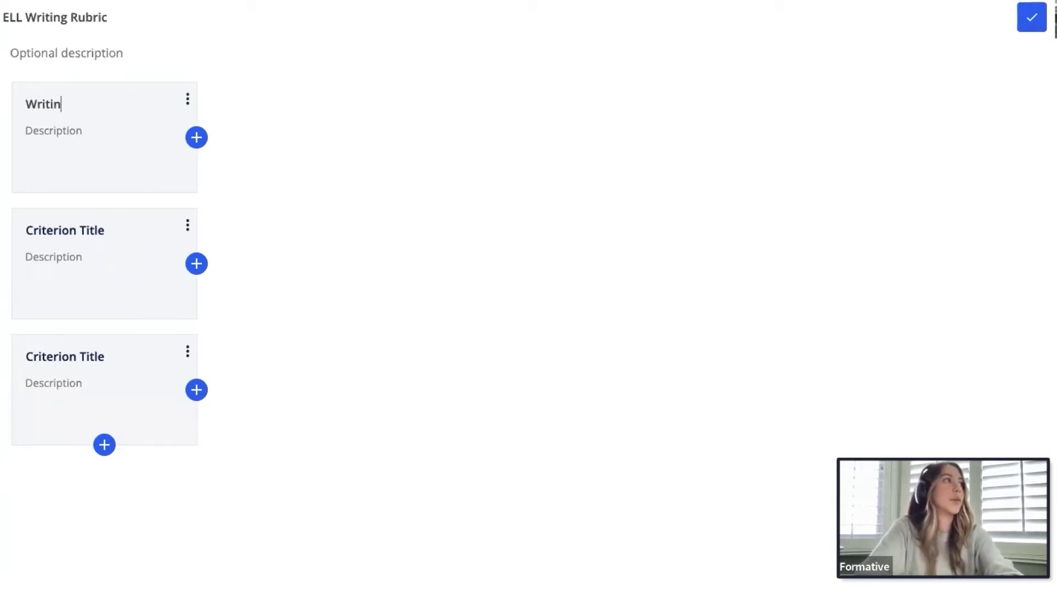
pyautogui.write('gErrors')
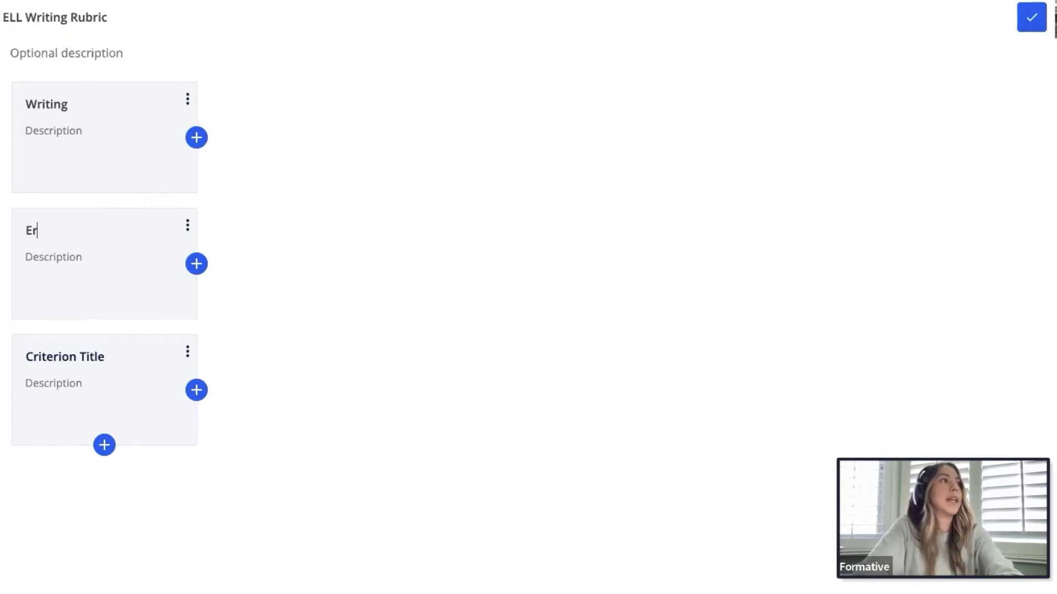
pyautogui.click(64, 357)
pyautogui.write('Vo')
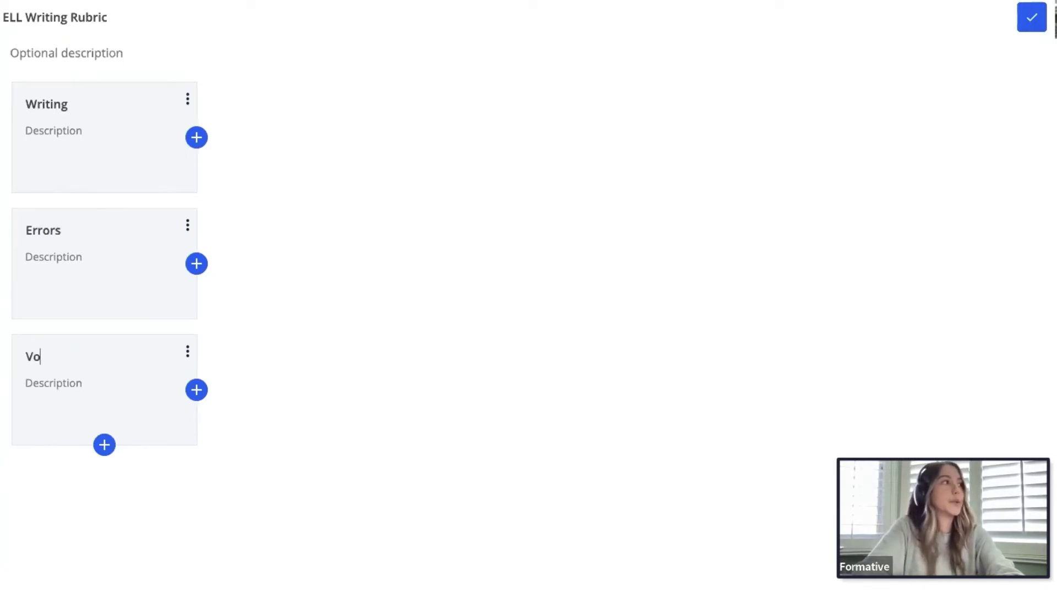
pyautogui.write('cabulary')
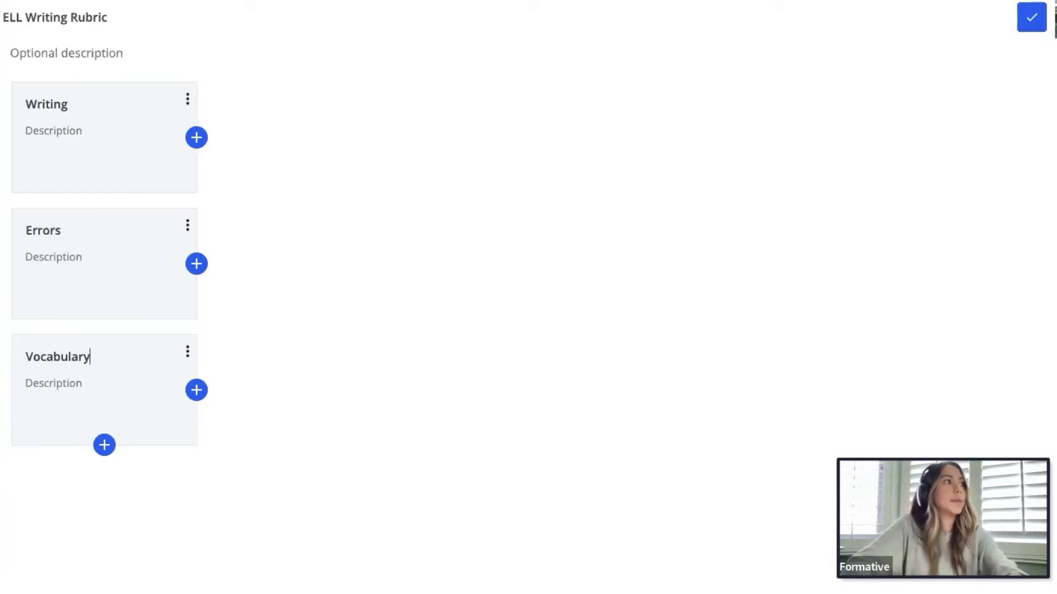
# Enter the placeholder description "kjsdflksjd" for the Writing criterion and "asdhfksh" for the Errors criterion
pyautogui.click(54, 131)
pyautogui.write('kjsdflksjd')
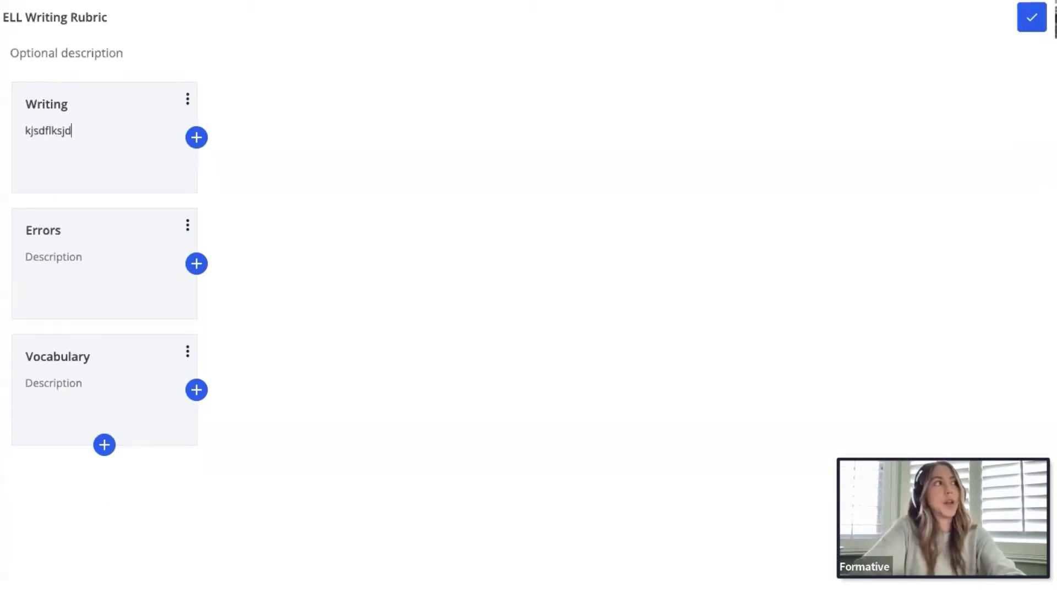
pyautogui.click(42, 254)
pyautogui.write('asdhfksh')
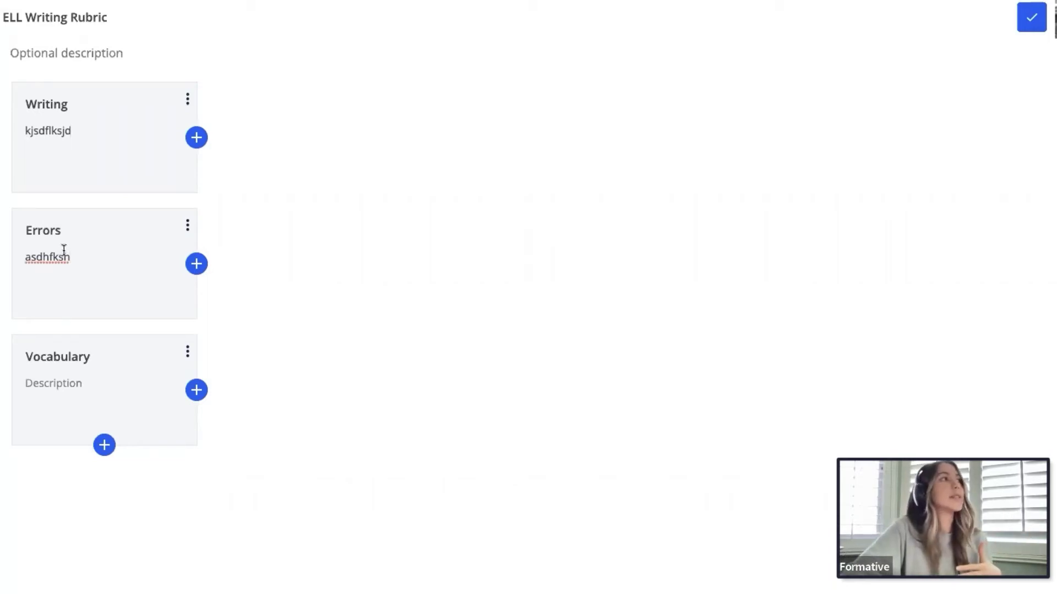
# Add three levels to each of the Writing, Errors and Vocabulary criteria
pyautogui.click(197, 137)
pyautogui.click(383, 138)
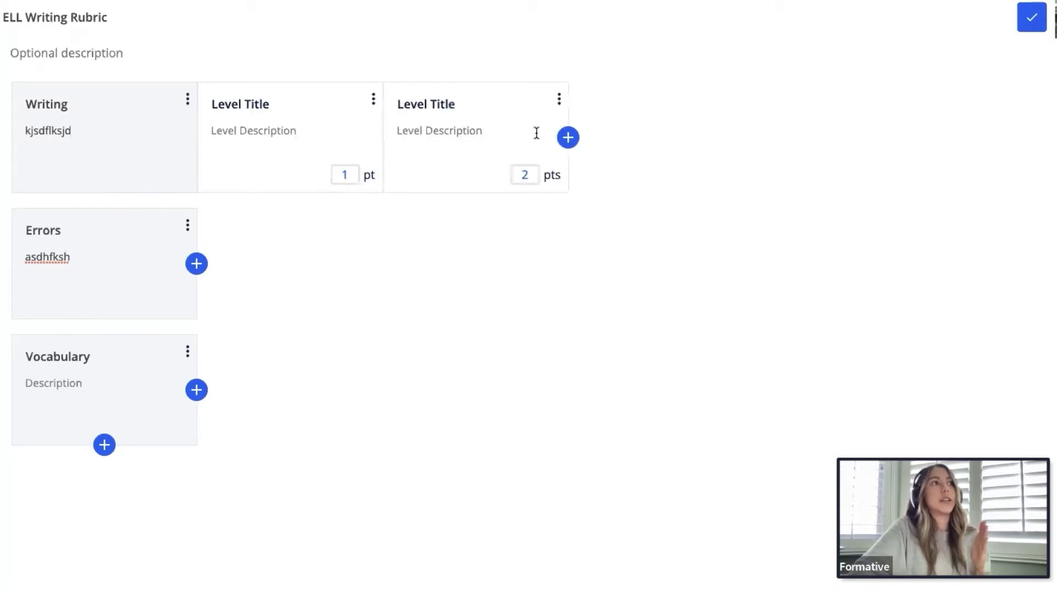
pyautogui.click(569, 138)
pyautogui.click(200, 266)
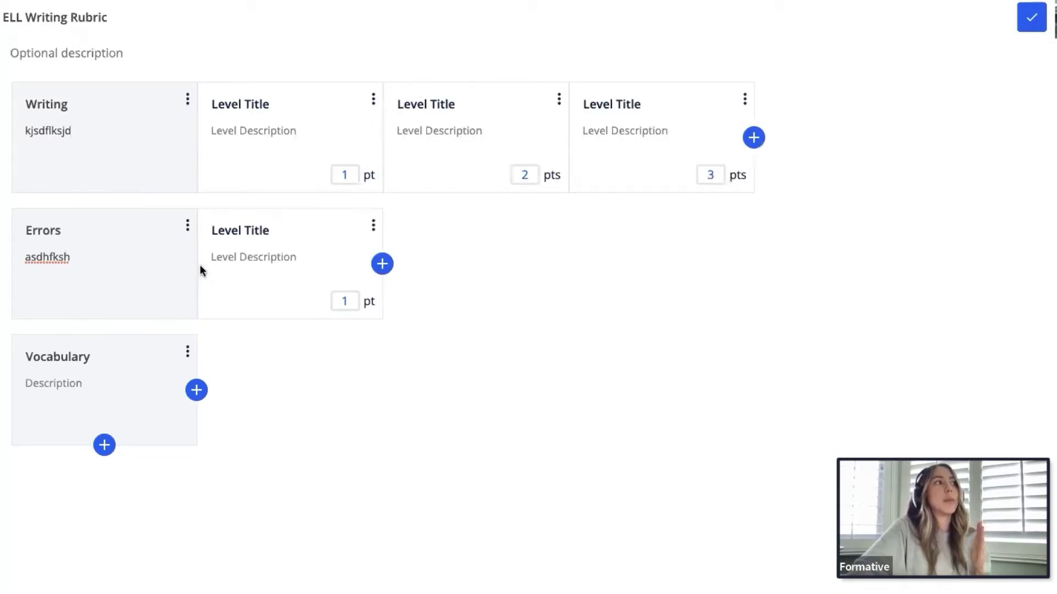
pyautogui.click(382, 265)
pyautogui.click(569, 264)
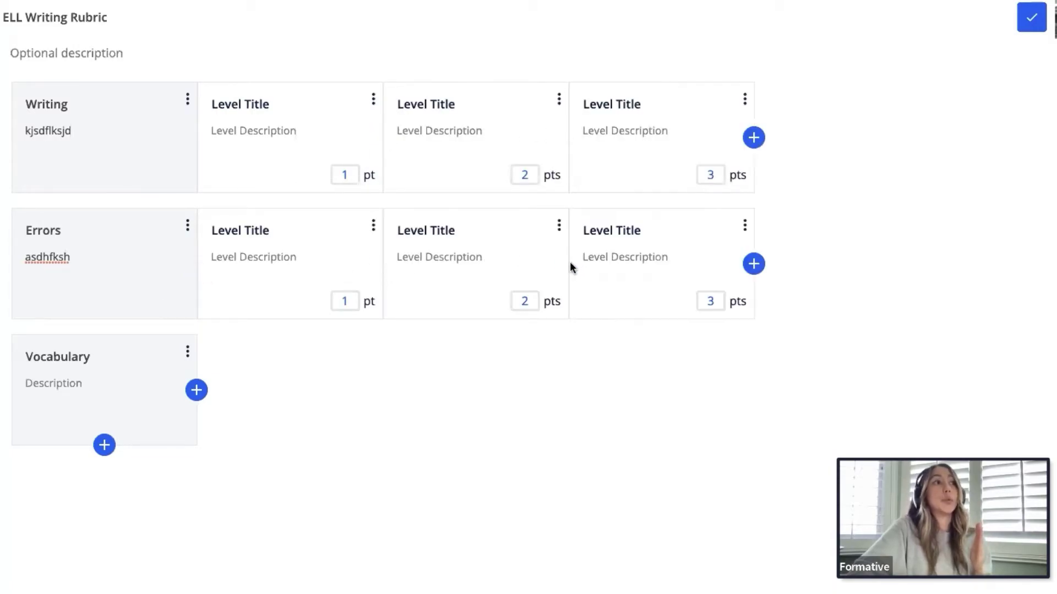
pyautogui.click(196, 390)
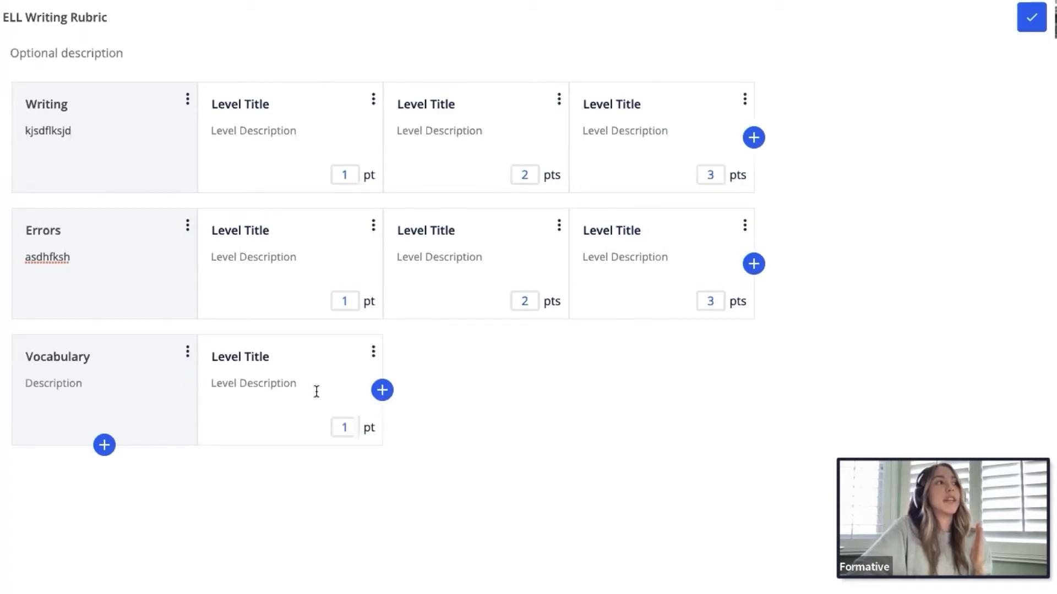
pyautogui.click(383, 390)
pyautogui.click(568, 391)
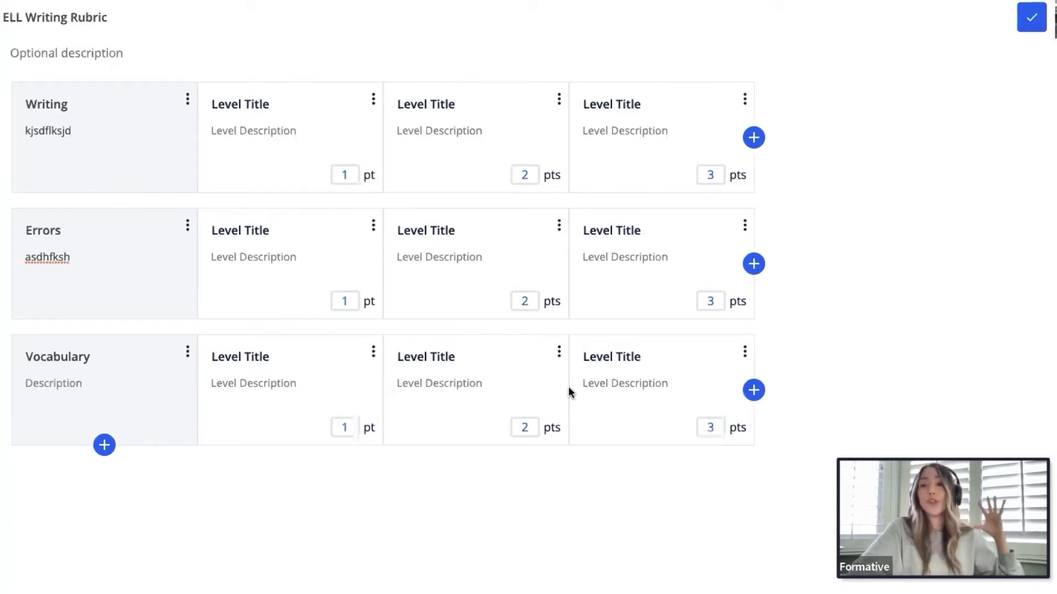
# Title the three levels of the Writing criterion "Emerging", "Bridging" and "Expanding"
pyautogui.click(269, 104)
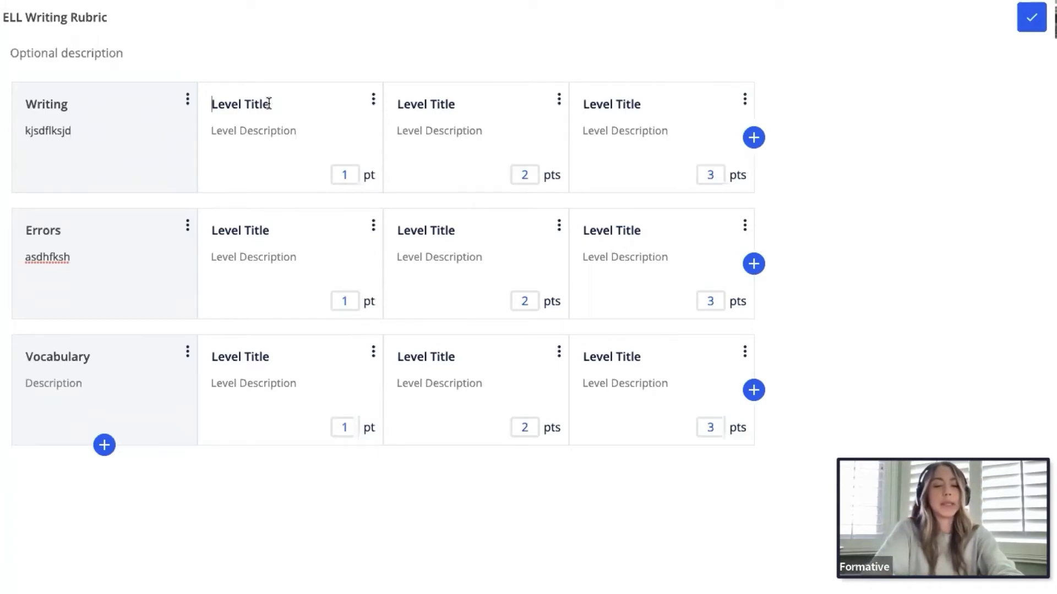
pyautogui.write('Emerging')
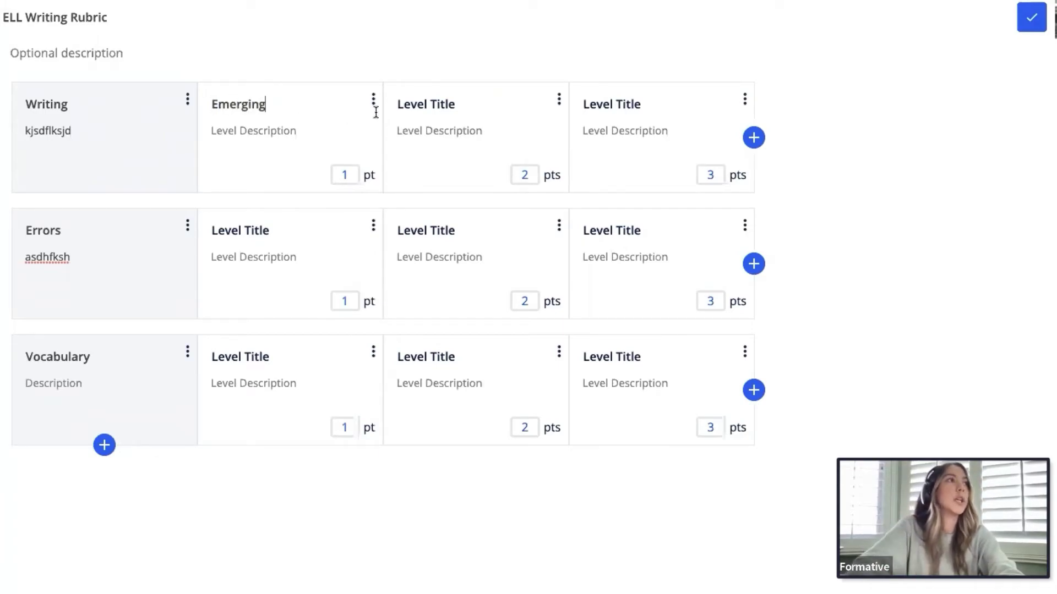
pyautogui.click(415, 106)
pyautogui.write('Bridging')
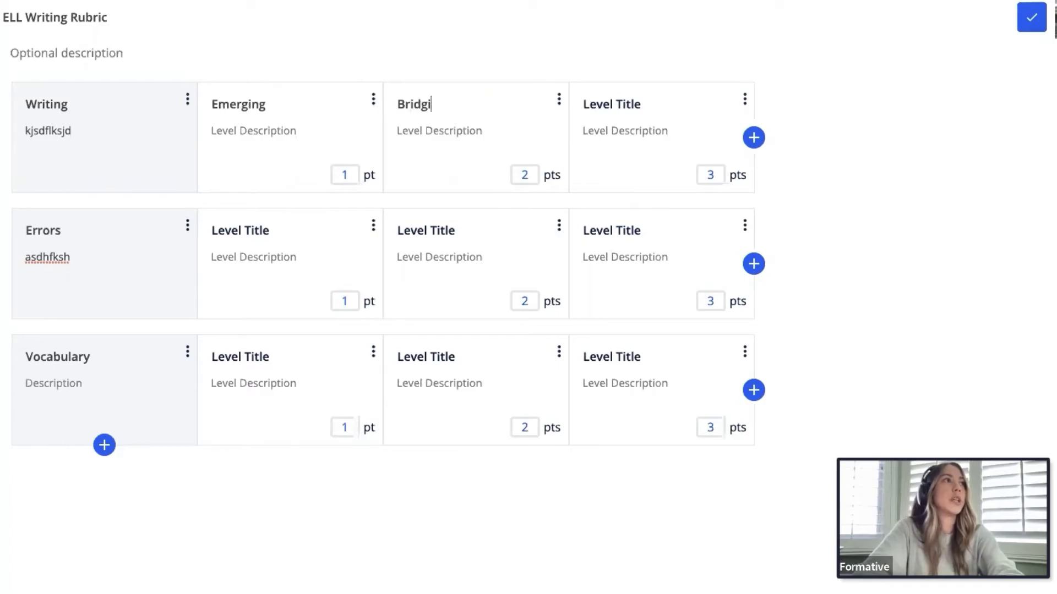
pyautogui.click(627, 108)
pyautogui.write('Expanding')
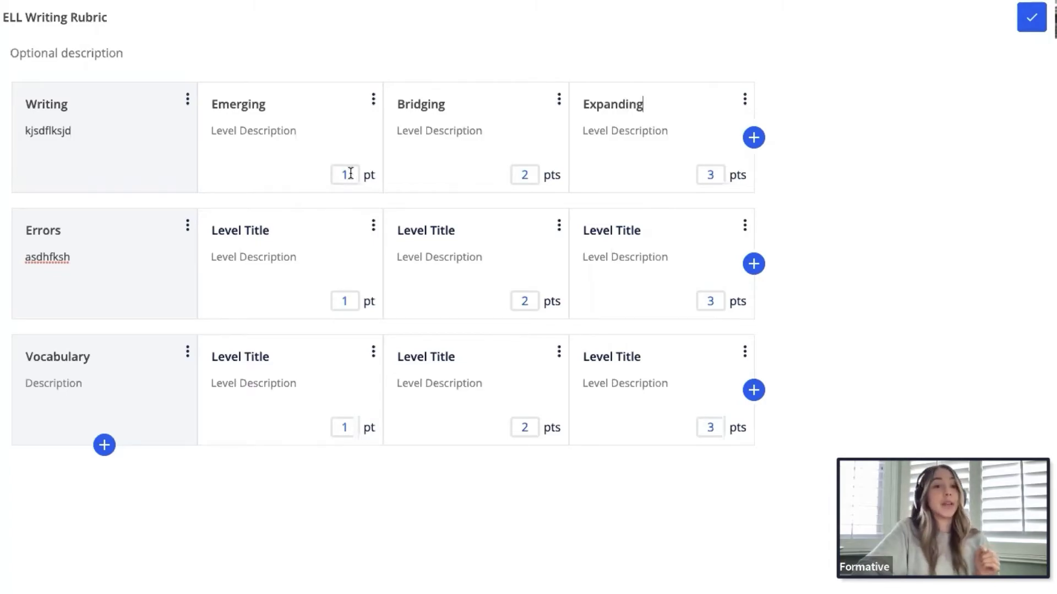
# Set the Writing levels' points to 0 for Emerging, 1 for Bridging and 0.5 for Expanding, and save the rubric
pyautogui.moveTo(350, 174); pyautogui.dragTo(335, 170)
pyautogui.write('0')
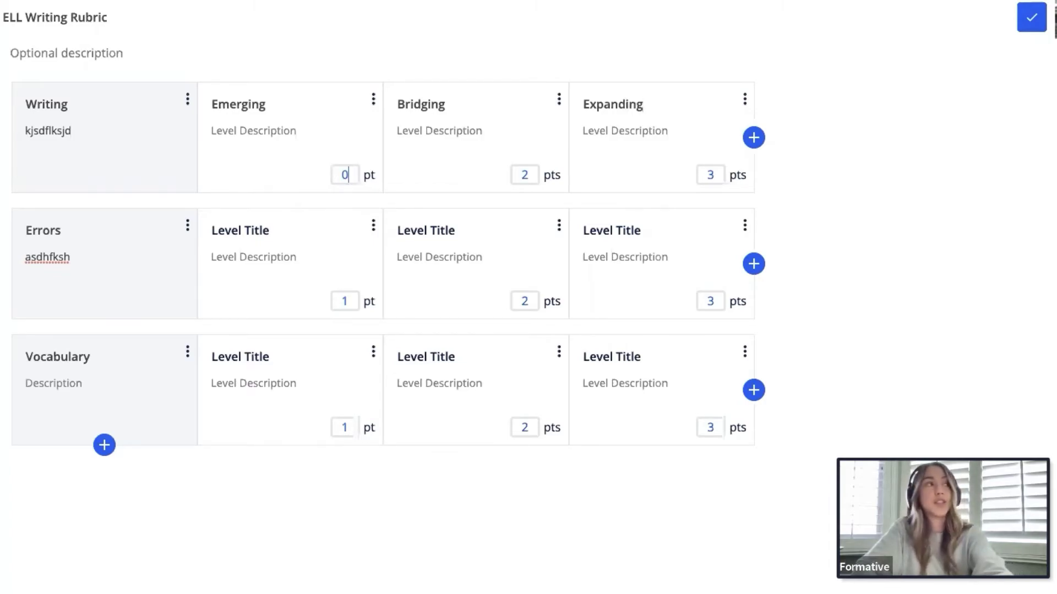
pyautogui.moveTo(532, 172); pyautogui.dragTo(489, 173)
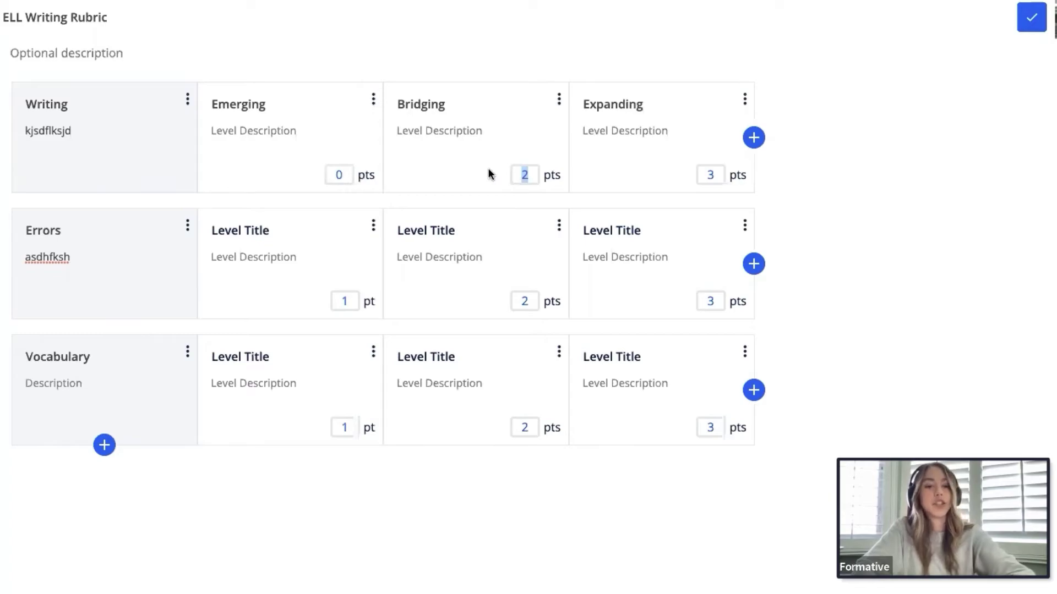
pyautogui.write('1')
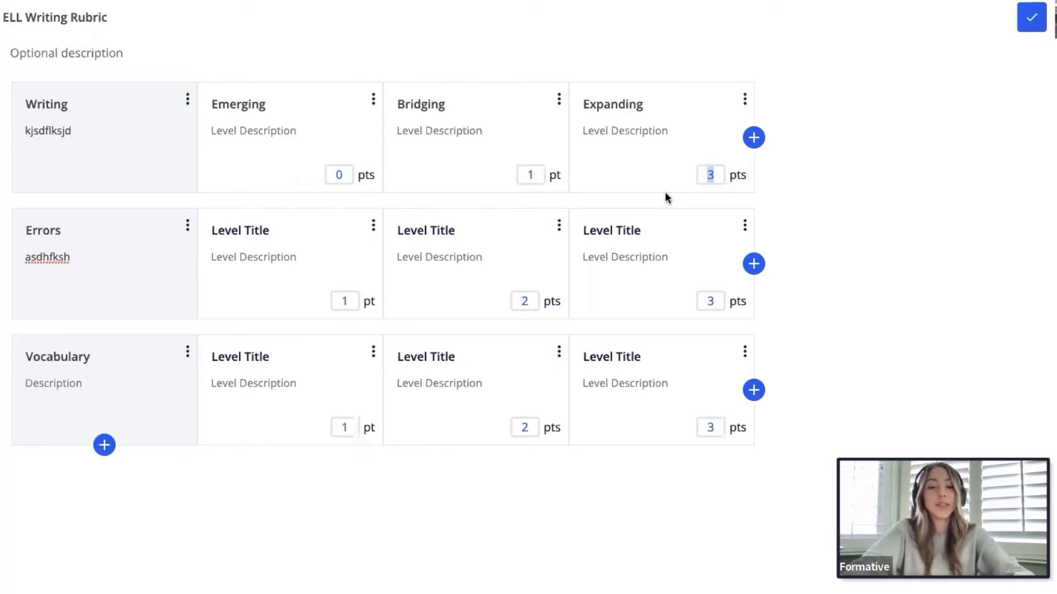
pyautogui.write('35')
pyautogui.press('BackSpace')
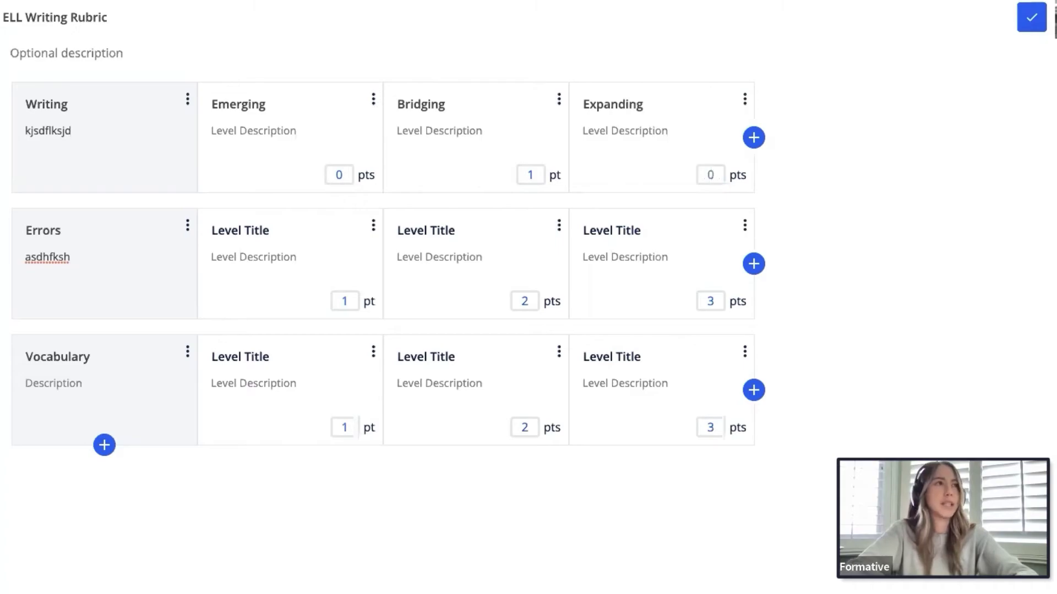
pyautogui.write('.5')
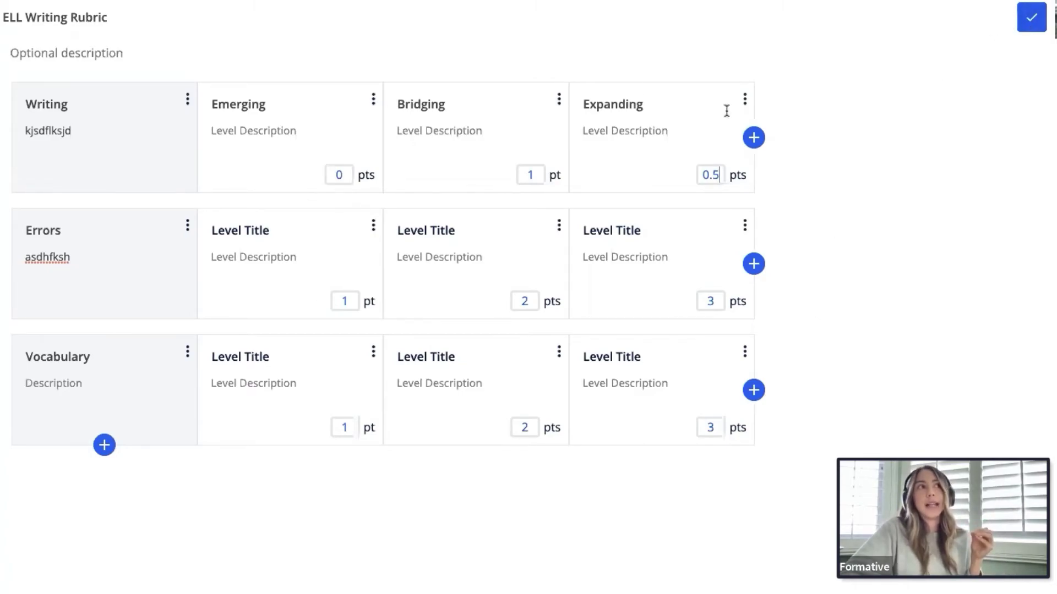
pyautogui.click(1031, 17)
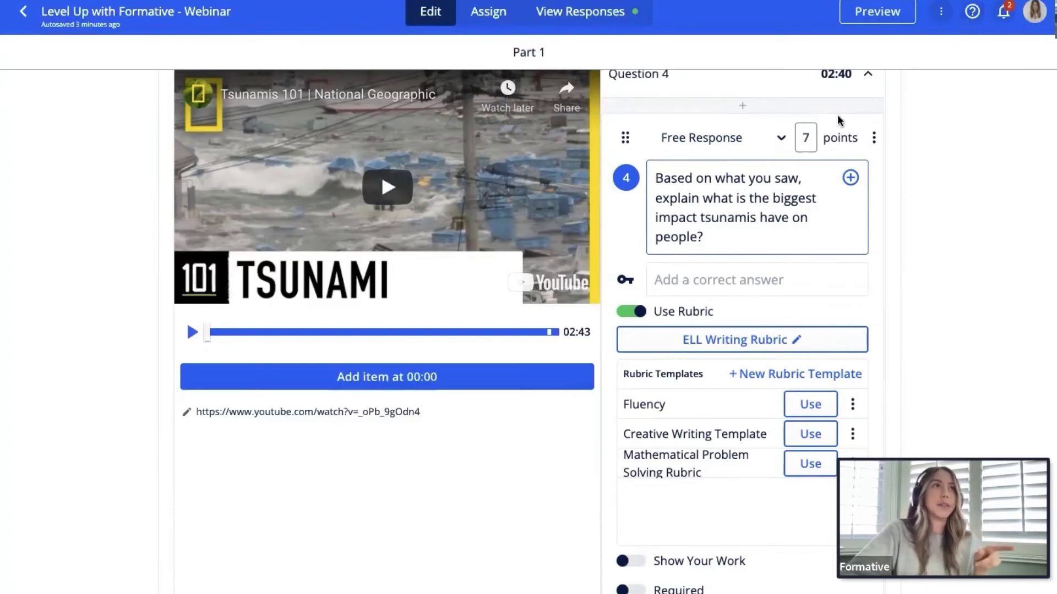
# Preview the formative as a student, expand Question 4 in Part 1 and view its rubric details
pyautogui.click(878, 13)
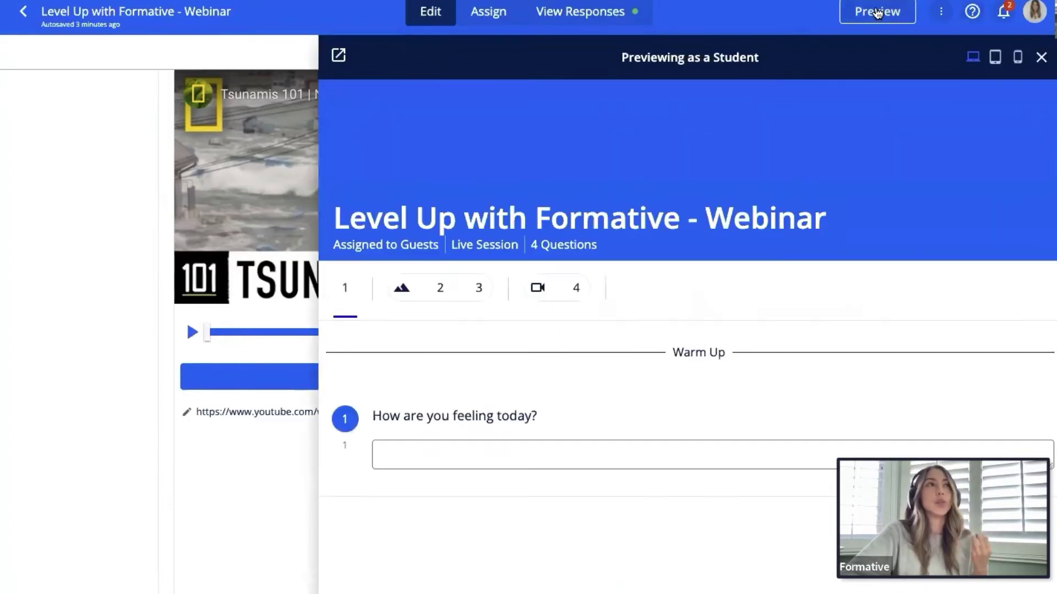
pyautogui.click(576, 290)
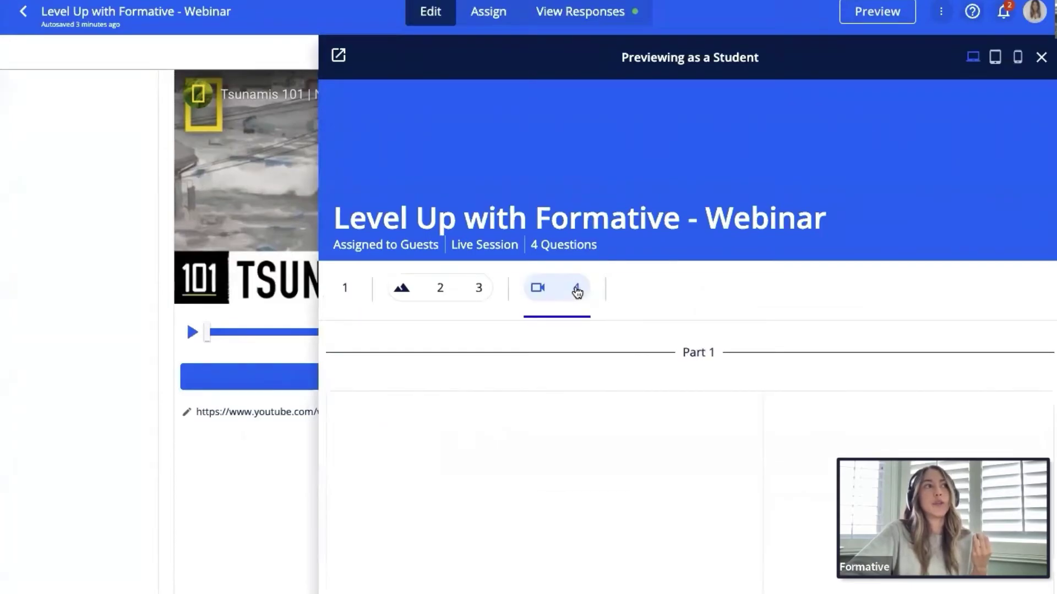
pyautogui.scroll(-3, 852, 299)
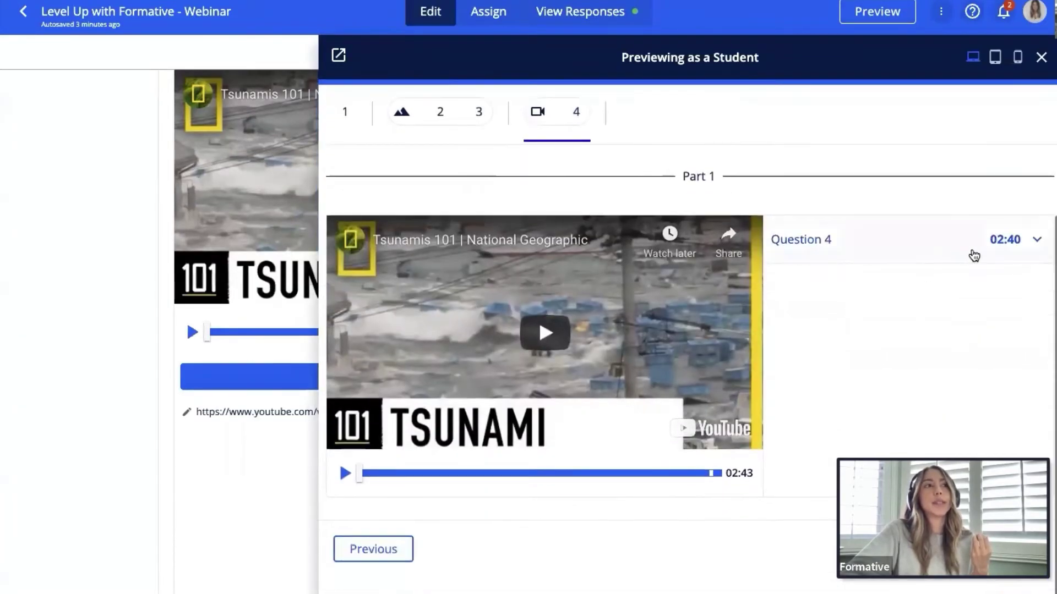
pyautogui.click(1037, 243)
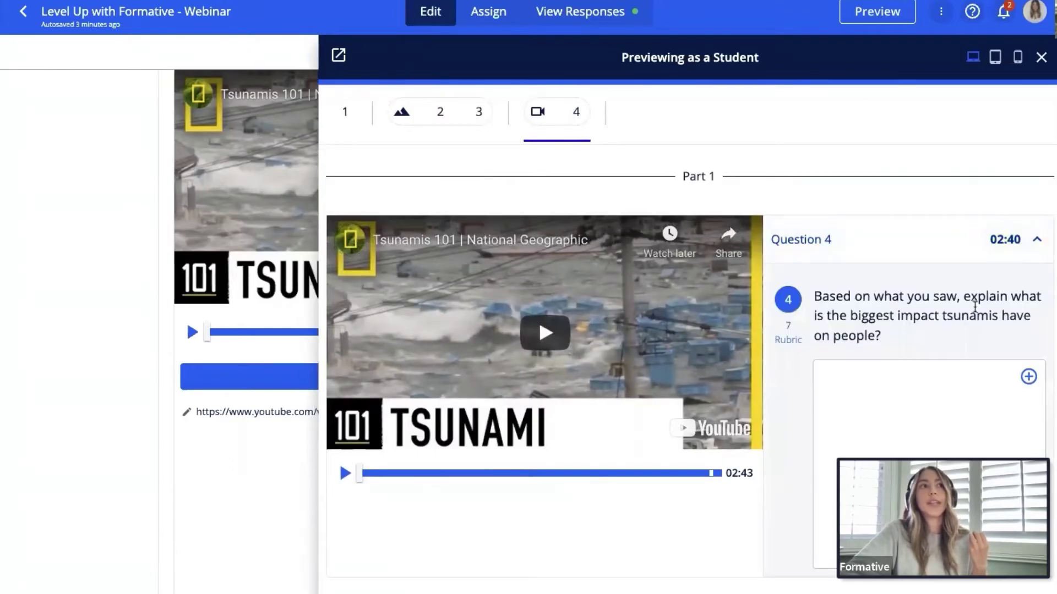
pyautogui.scroll(-1, 969, 309)
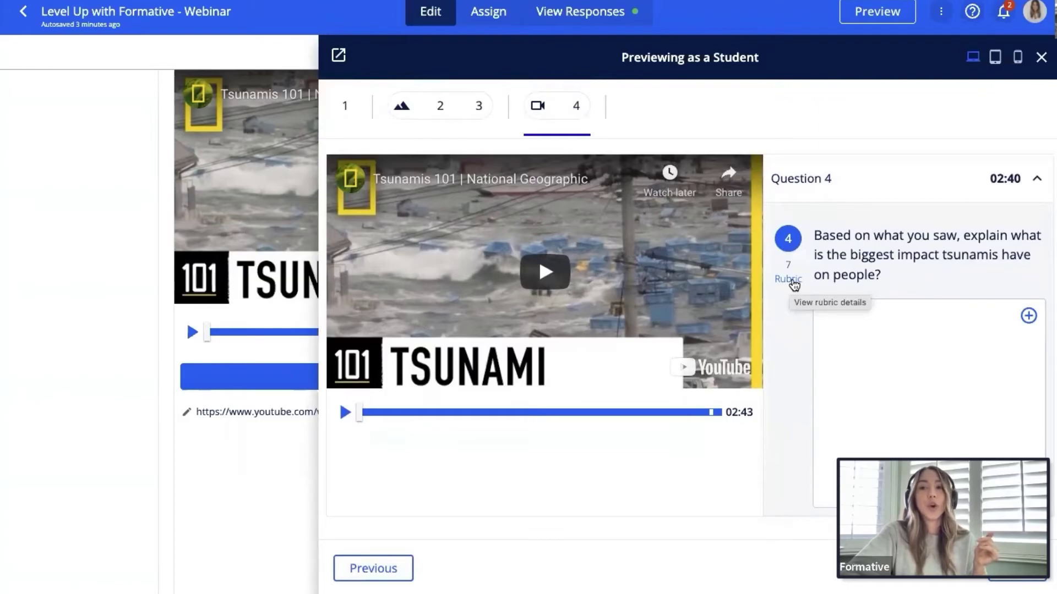
pyautogui.click(794, 283)
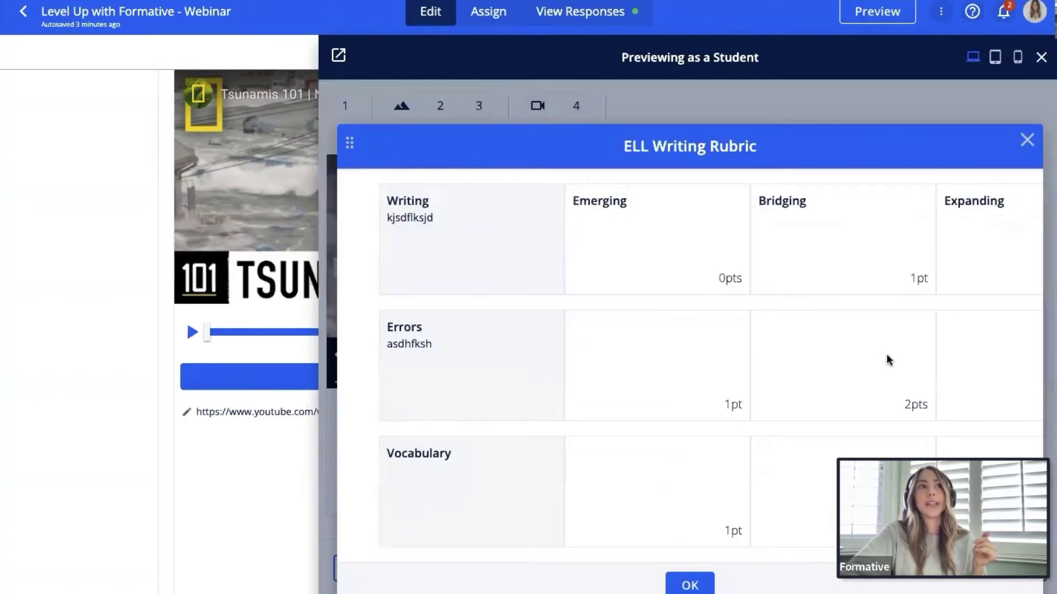
# Look across the levels of the ELL Writing Rubric, then close the rubric and the student preview
pyautogui.hscroll(3, 887, 355)
pyautogui.hscroll(-3, 888, 356)
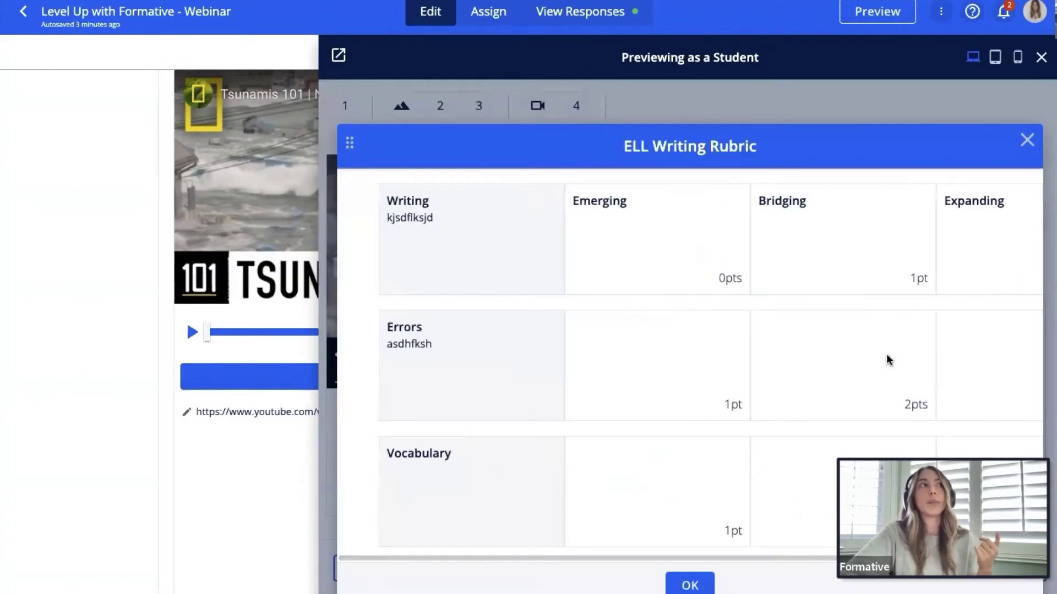
pyautogui.click(690, 587)
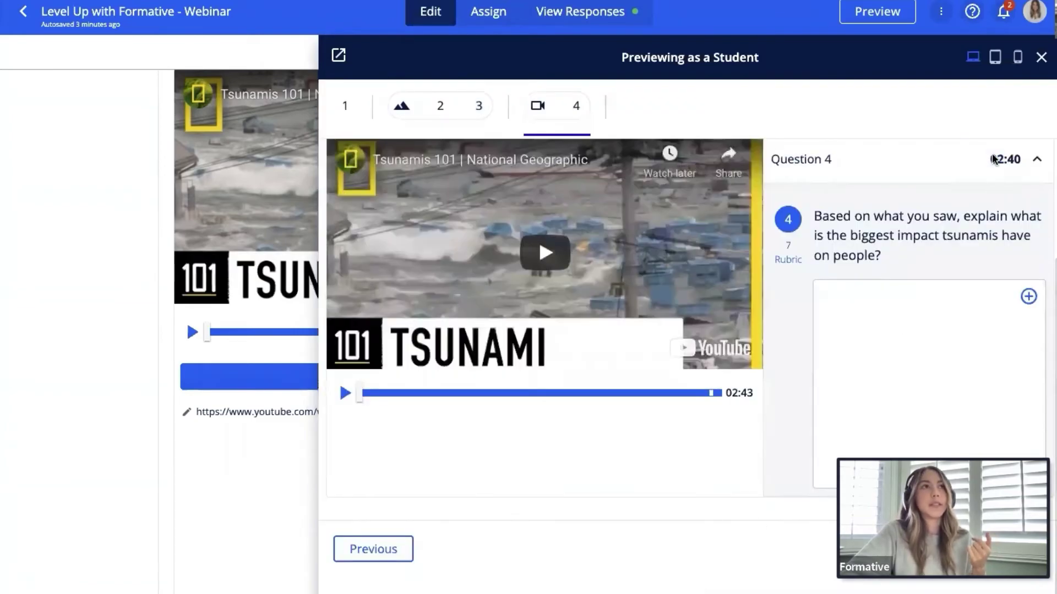
pyautogui.click(1042, 60)
# Add a Graphing question to the "Checks for understanding" section and enable Show Your Work for it
pyautogui.scroll(-4, 802, 443)
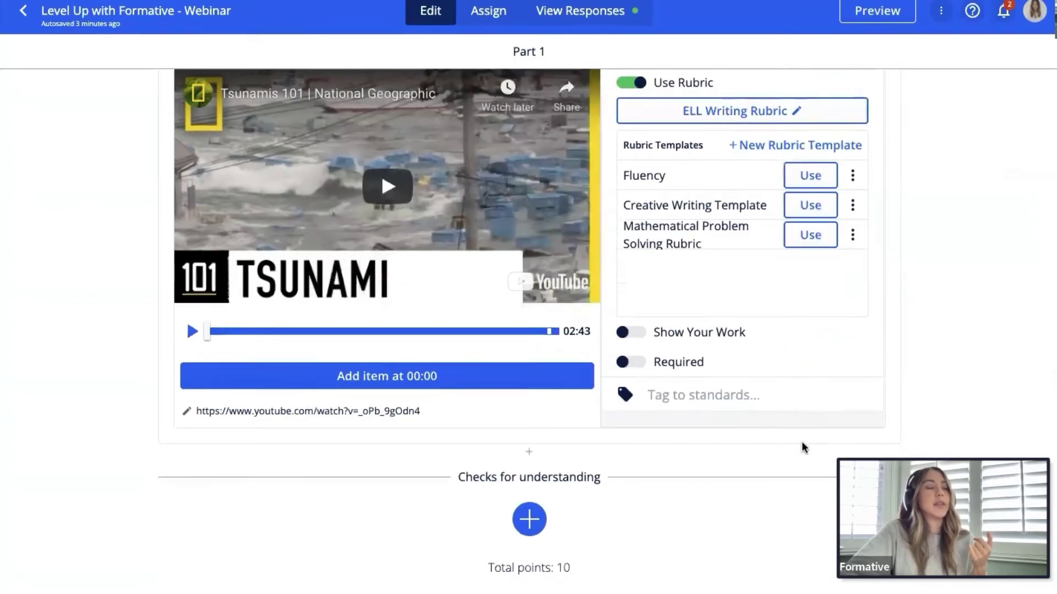
pyautogui.click(531, 522)
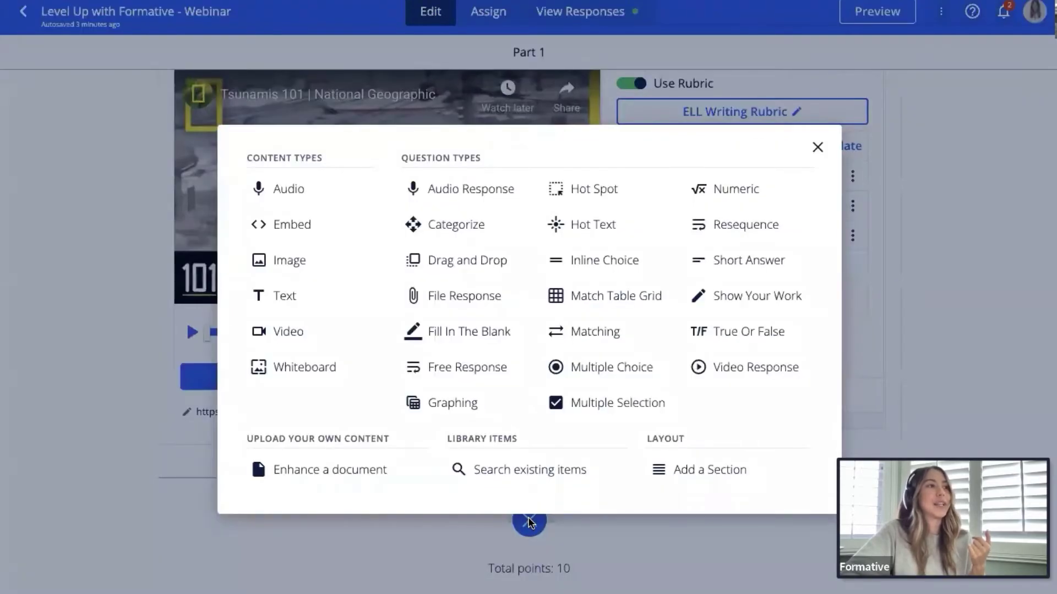
pyautogui.click(457, 402)
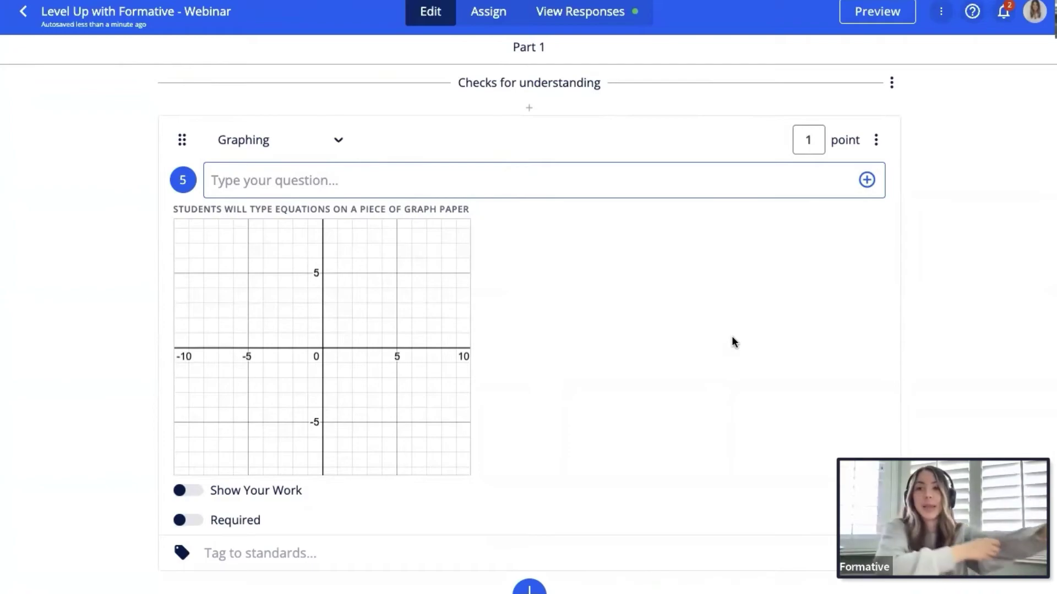
pyautogui.scroll(-1, 731, 335)
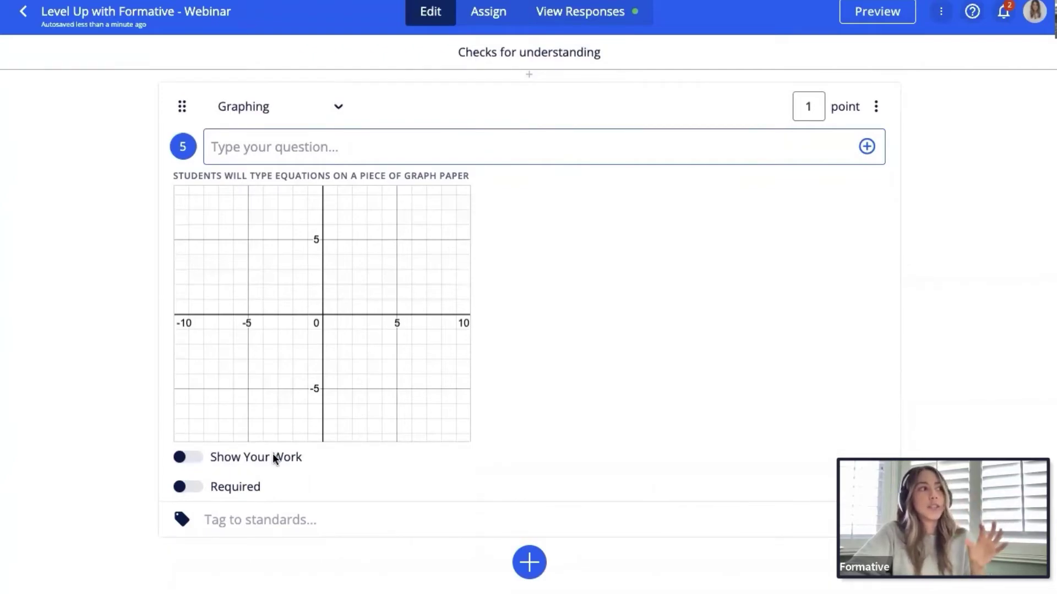
pyautogui.click(181, 461)
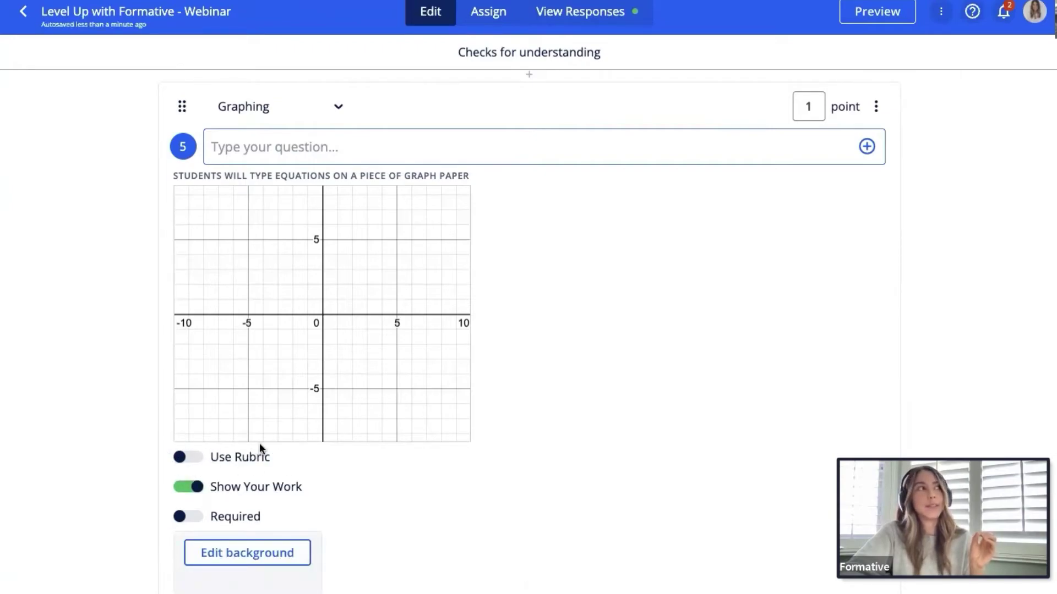
# Enable a rubric on the Graphing question and apply the "Mathematical Problem Solving Rubric" template
pyautogui.click(181, 457)
pyautogui.scroll(-1, 372, 363)
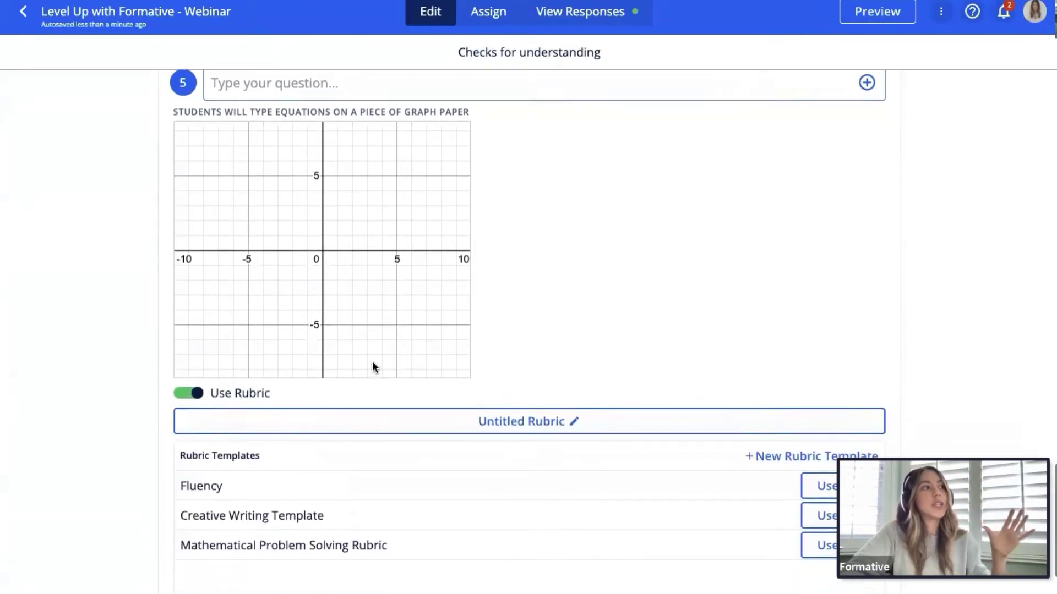
pyautogui.scroll(-1, 372, 364)
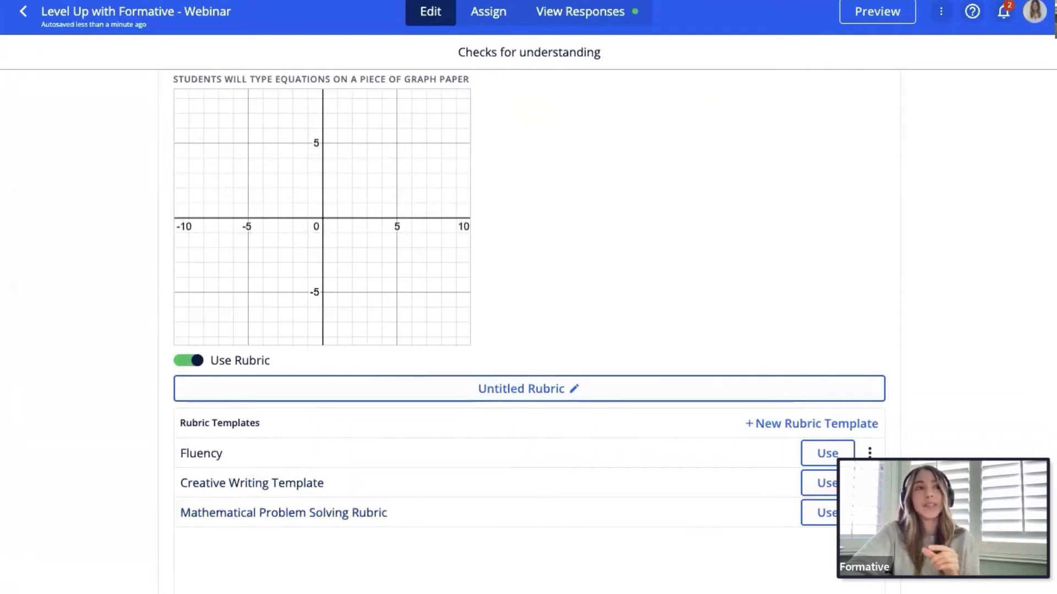
pyautogui.click(828, 513)
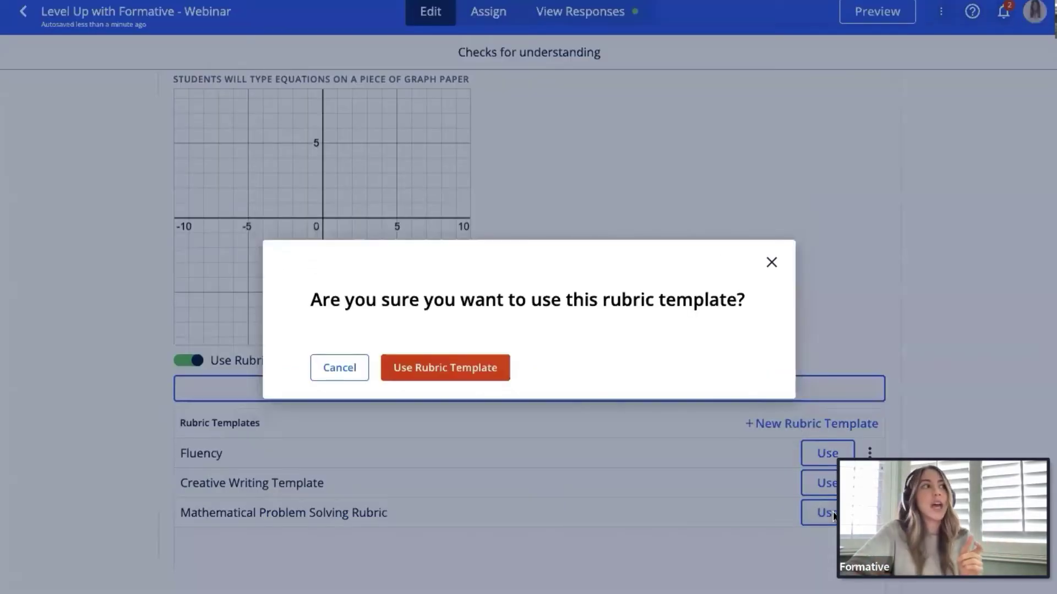
pyautogui.click(472, 388)
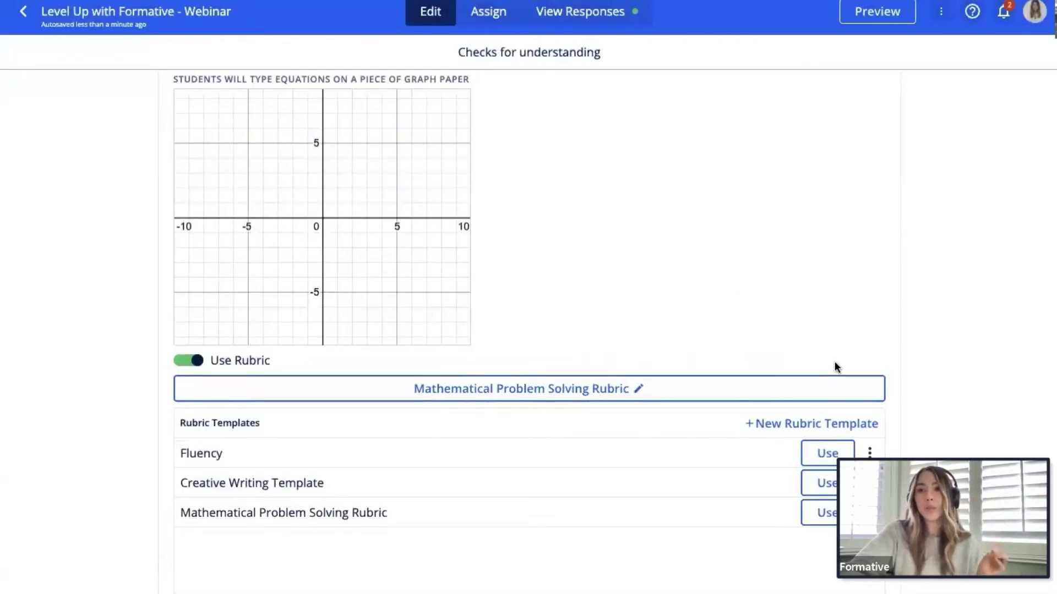
# Preview the formative as a student and enter "jsadhfksdh" as the first expression in Question 5's graphing response
pyautogui.click(875, 15)
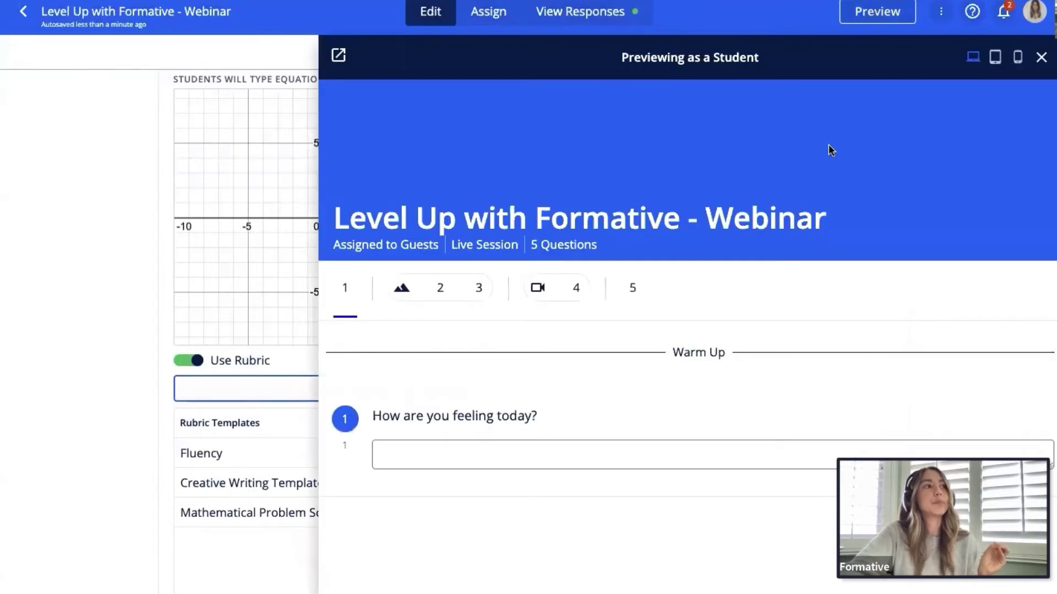
pyautogui.click(634, 289)
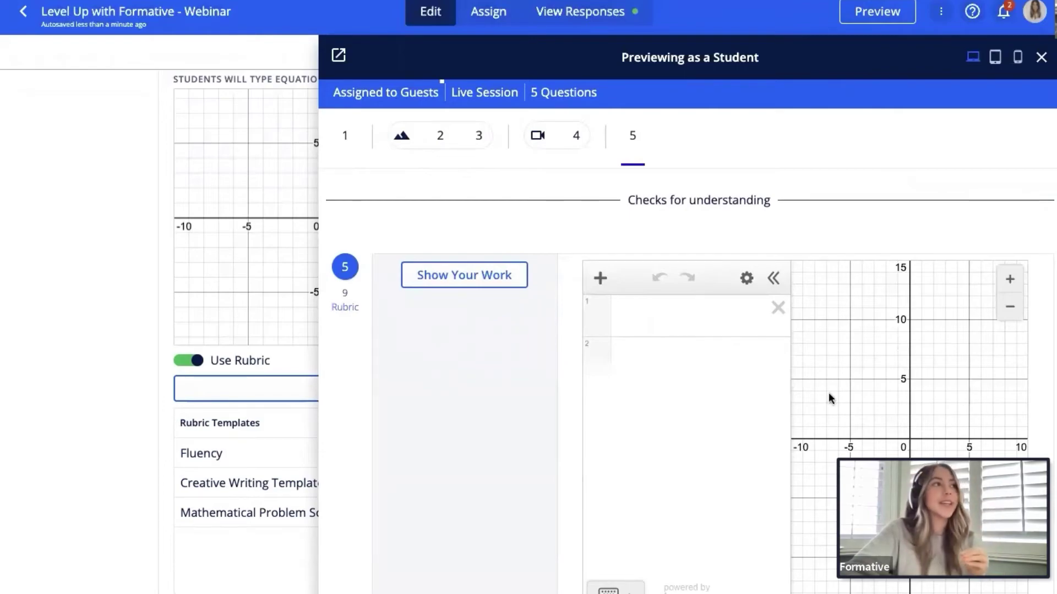
pyautogui.click(674, 315)
pyautogui.write('jsadhfksdh')
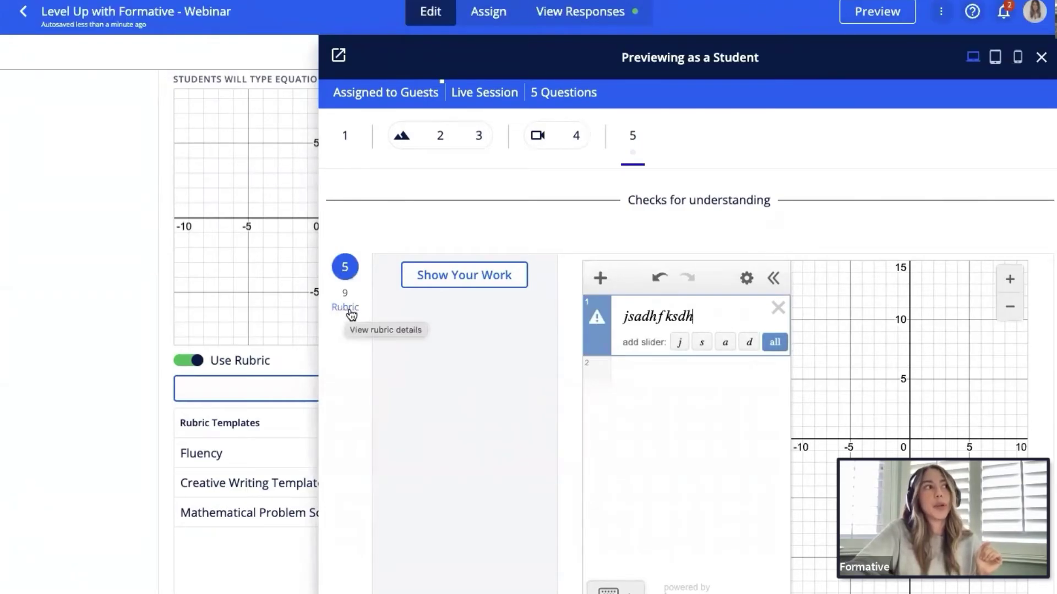
# View Question 5's rubric details, look across to the Advanced level, and close the rubric
pyautogui.click(339, 310)
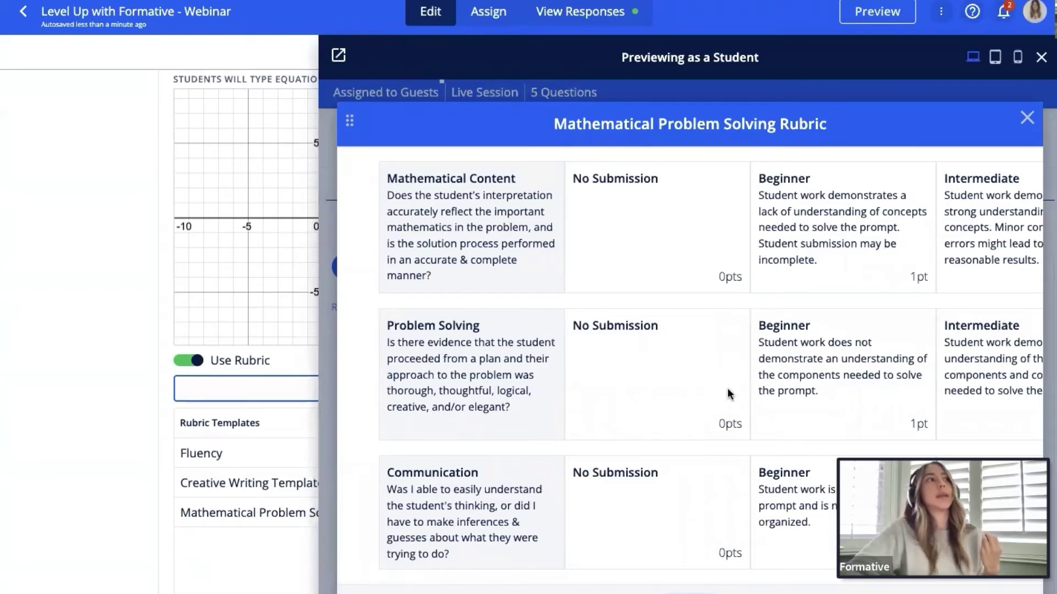
pyautogui.hscroll(5, 730, 394)
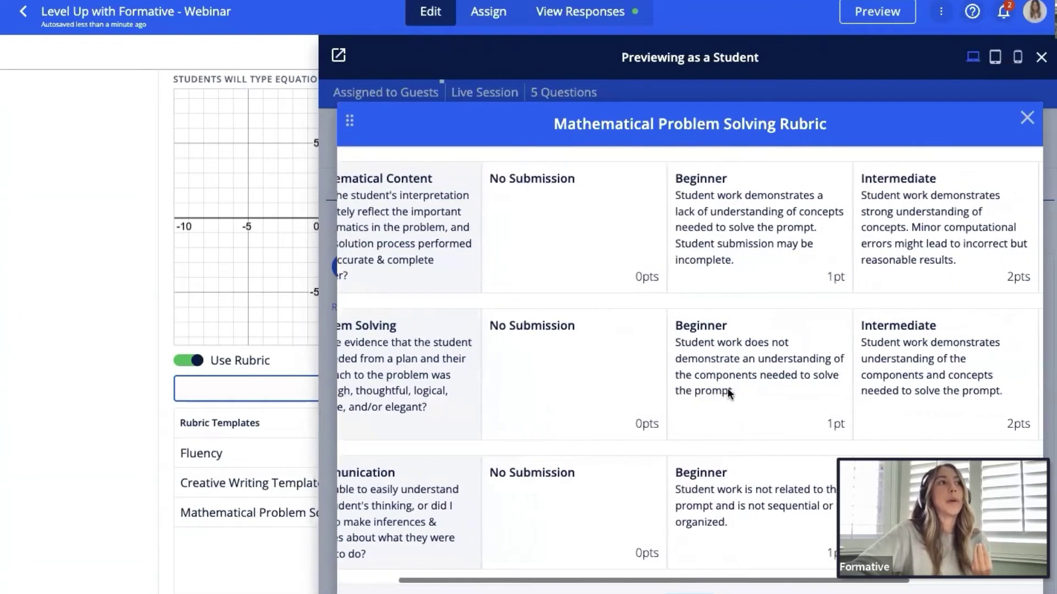
pyautogui.hscroll(3, 727, 394)
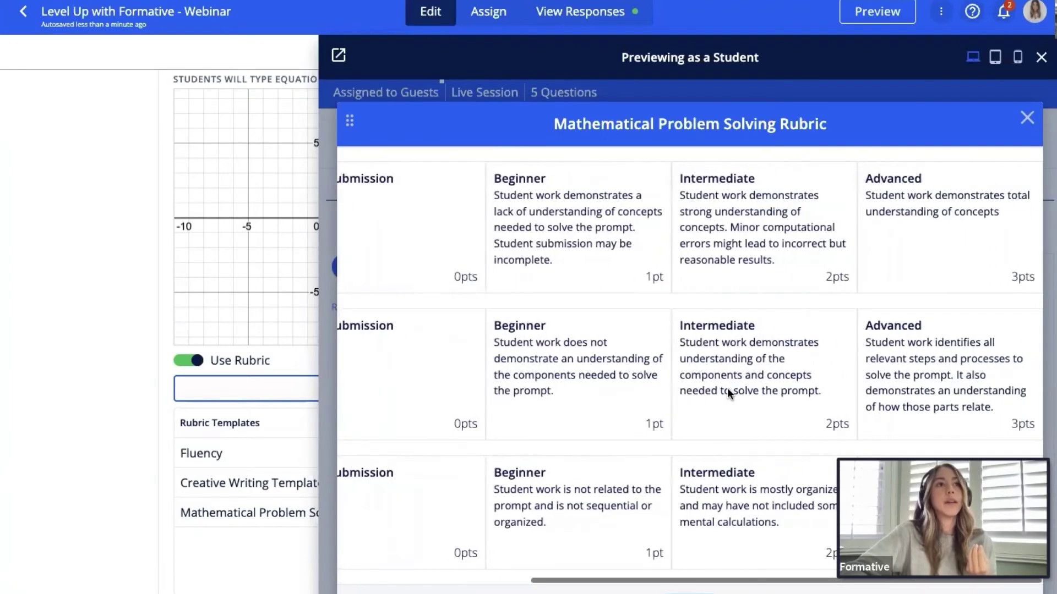
pyautogui.press('Escape')
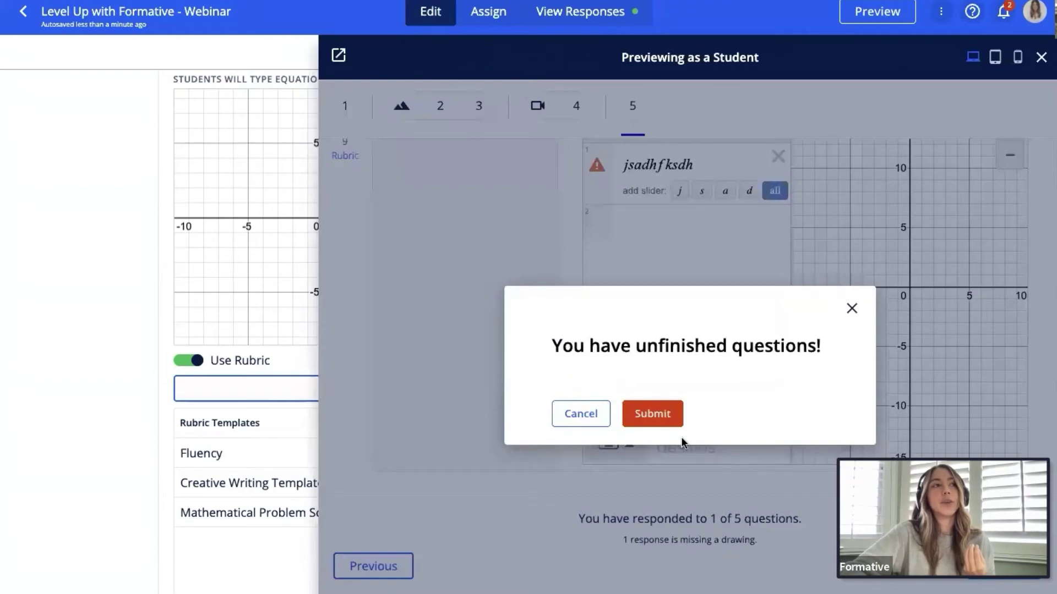
# Submit the preview responses despite the unfinished questions and close the student preview
pyautogui.click(666, 414)
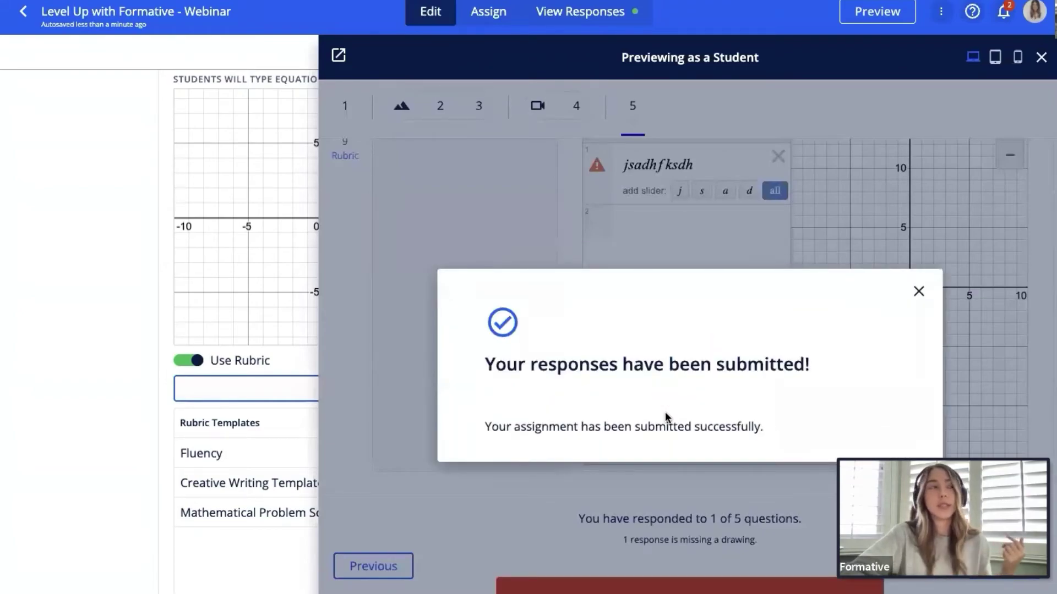
pyautogui.click(918, 291)
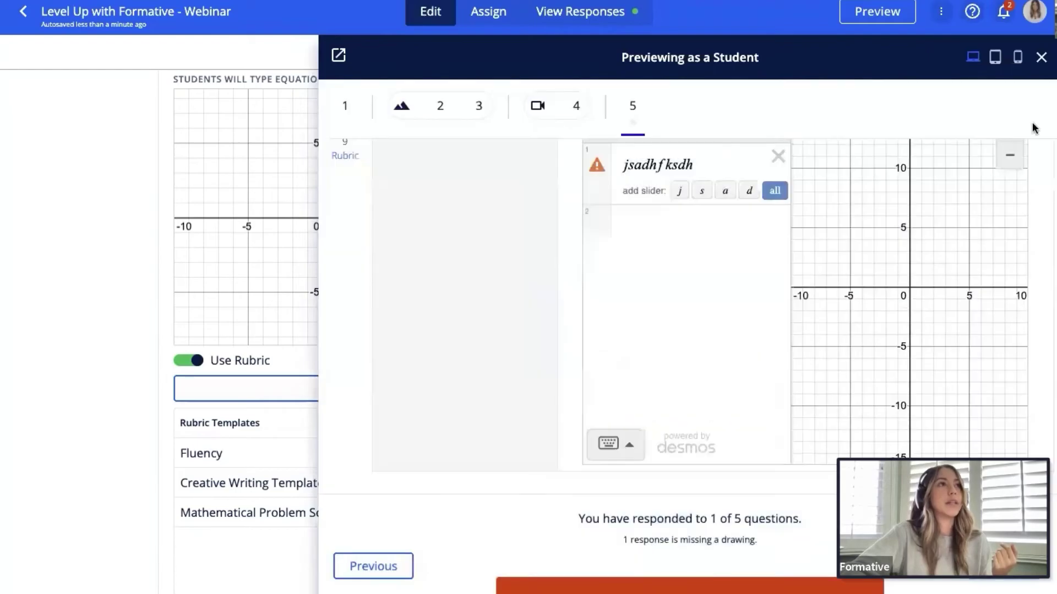
pyautogui.click(1042, 57)
# In the responses view, score the preview's Question 5 with 1 point for Mathematical Content and 0 for Problem Solving and Communication, then close the response
pyautogui.click(588, 13)
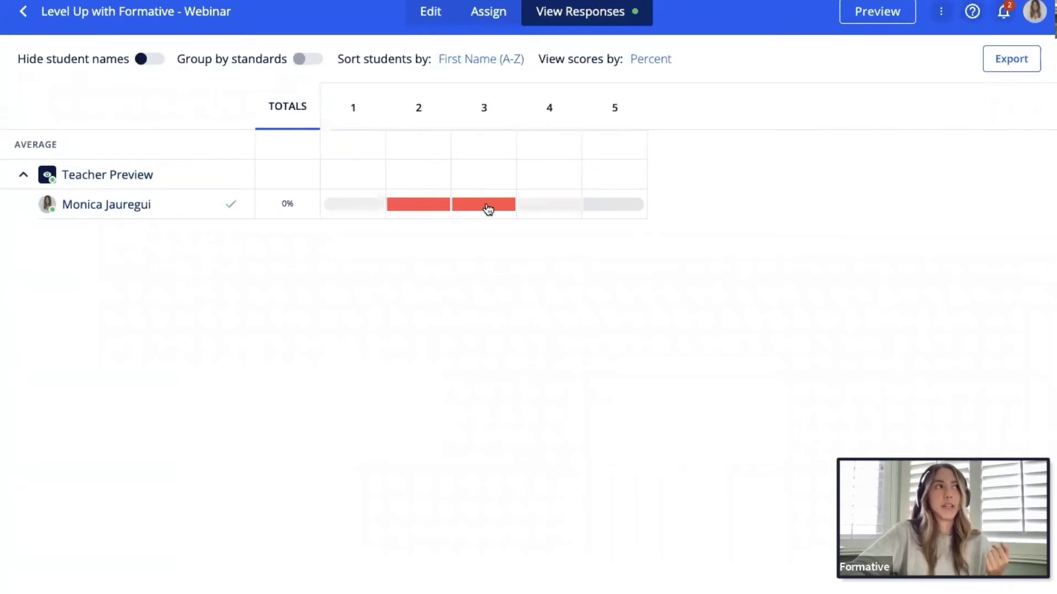
pyautogui.click(627, 208)
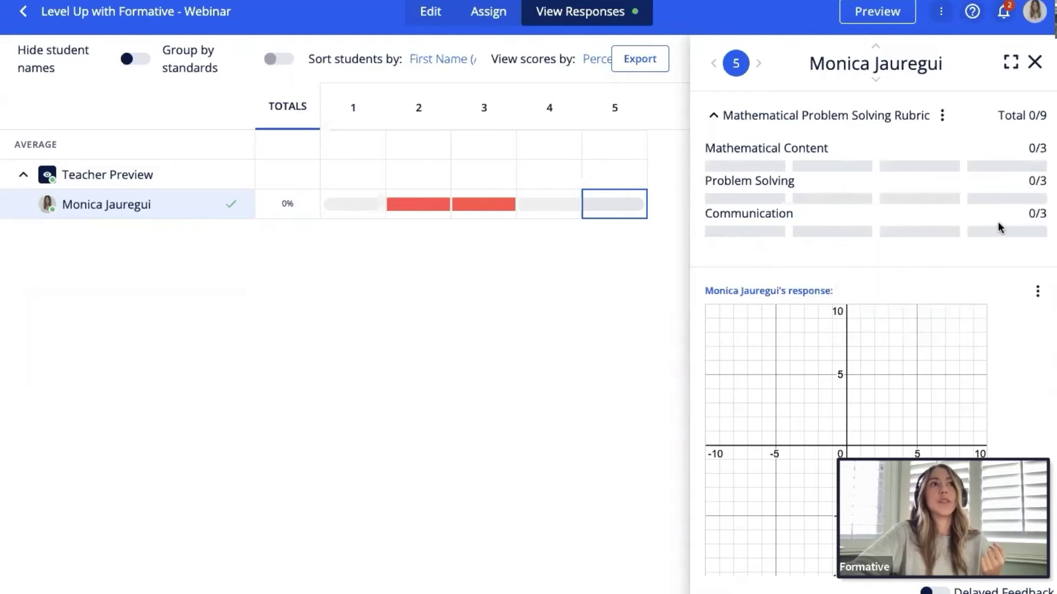
pyautogui.moveTo(1019, 168)
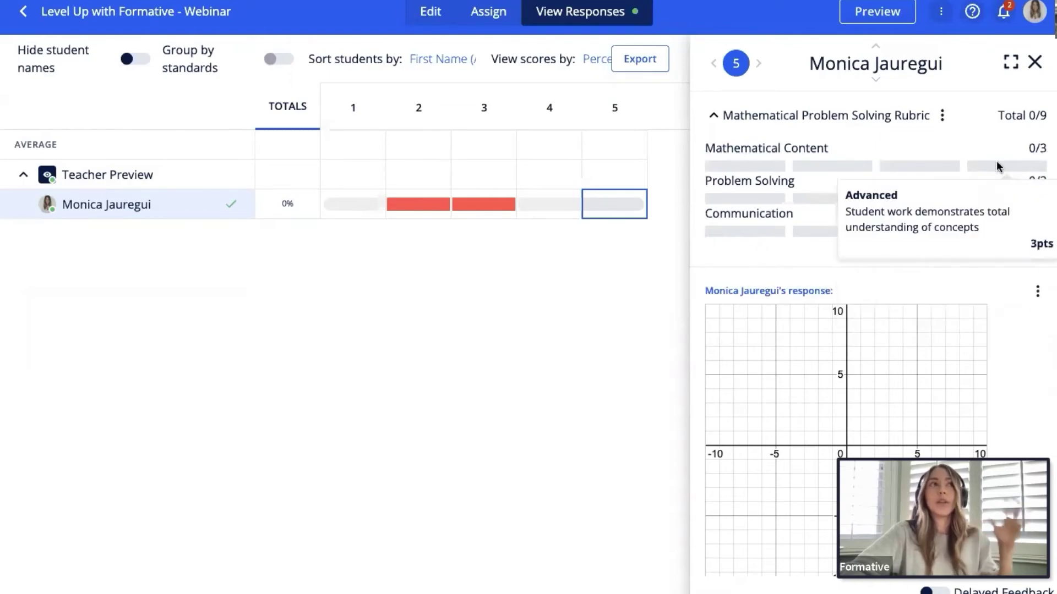
pyautogui.click(836, 167)
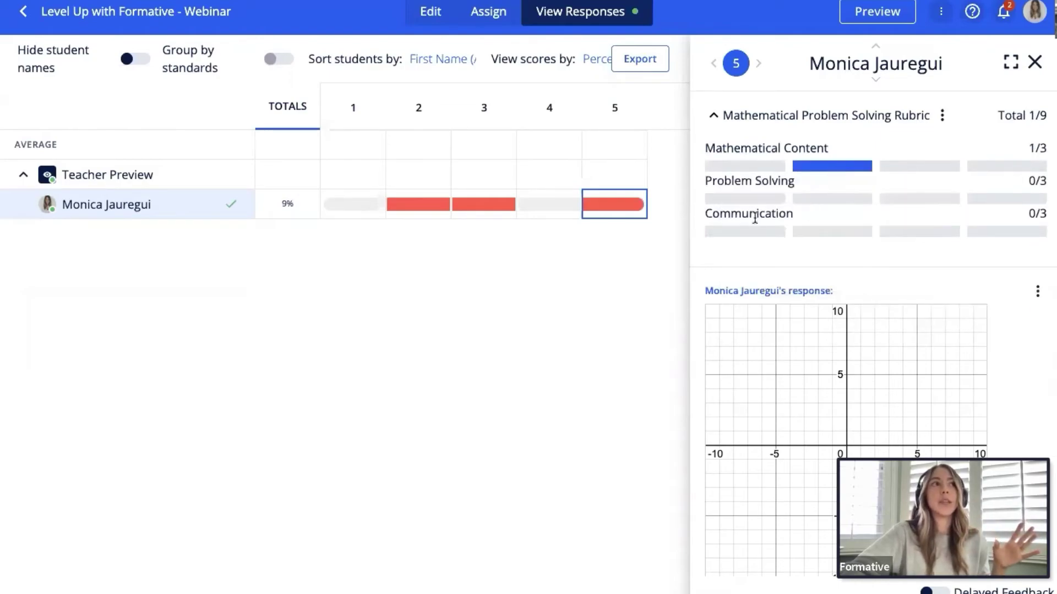
pyautogui.click(750, 200)
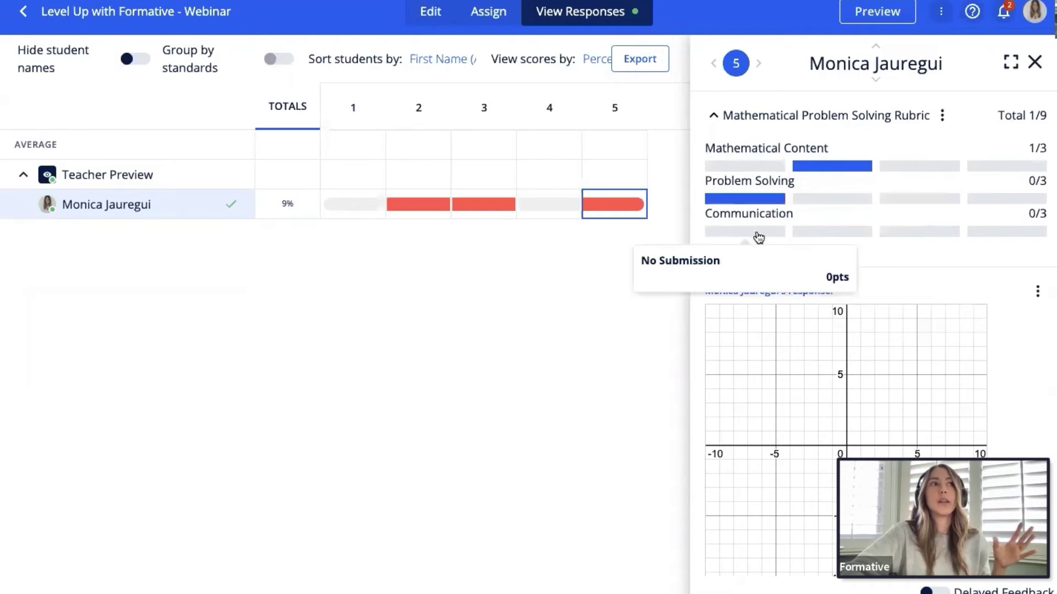
pyautogui.click(759, 232)
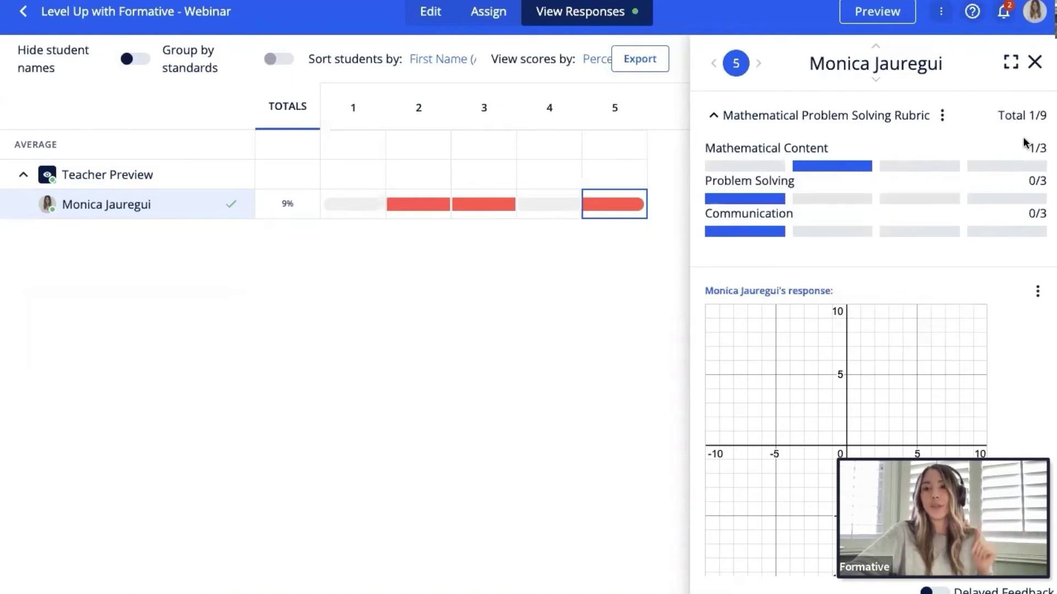
pyautogui.moveTo(1013, 244)
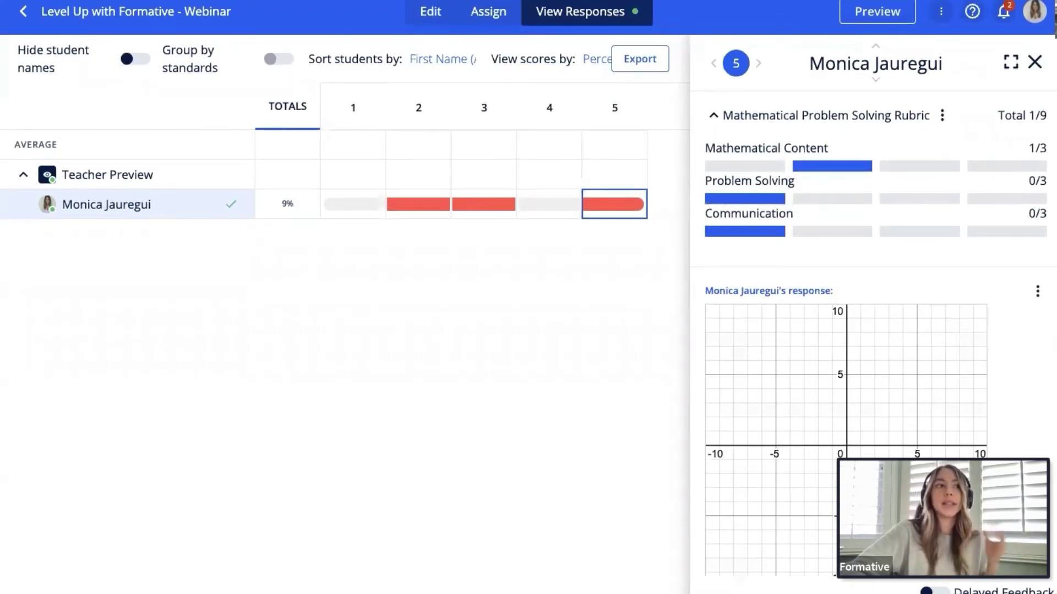
pyautogui.click(648, 593)
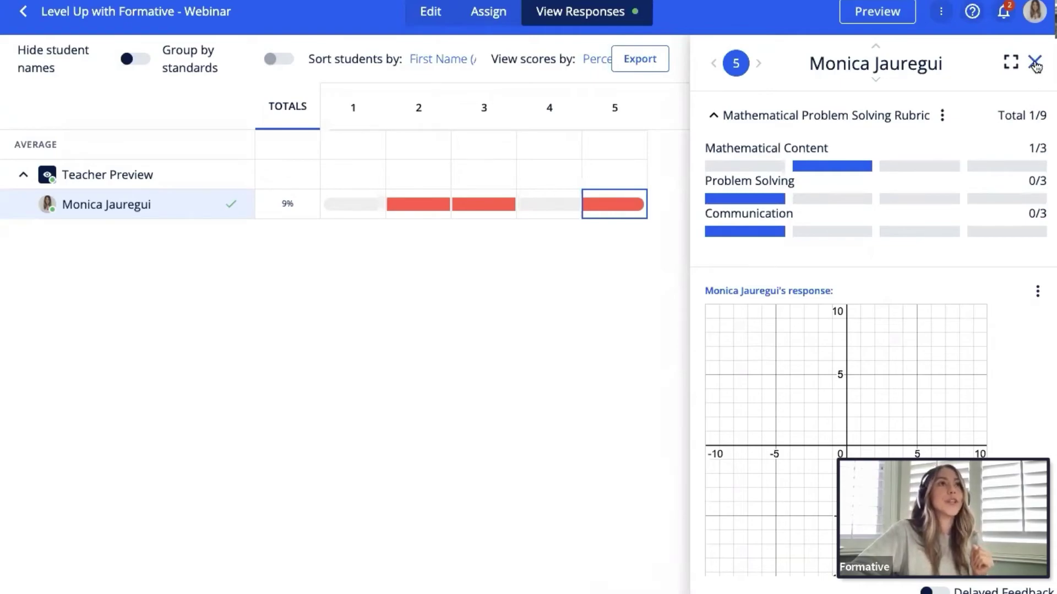
pyautogui.click(1035, 63)
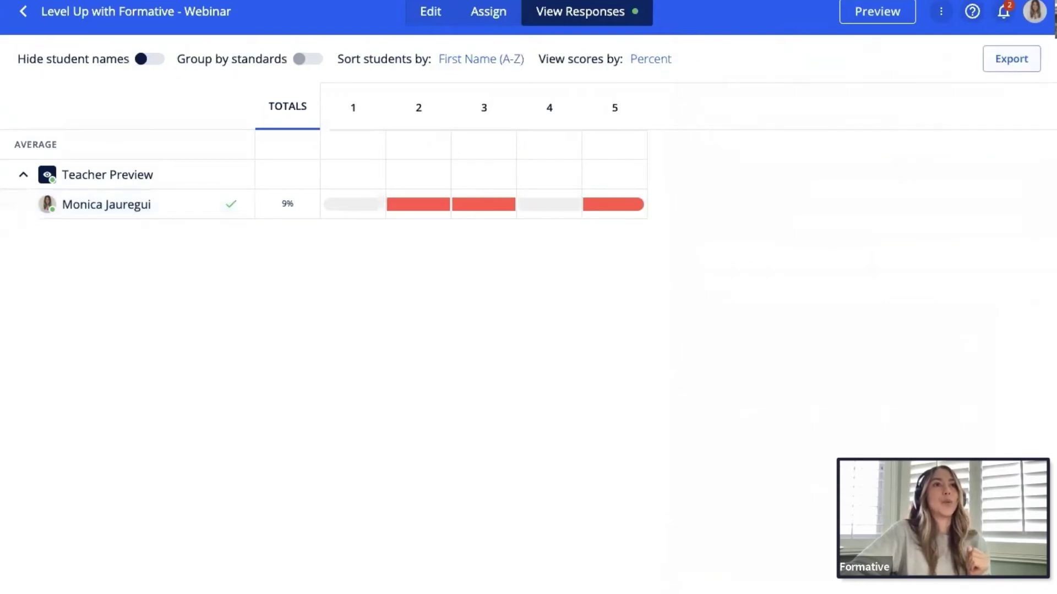